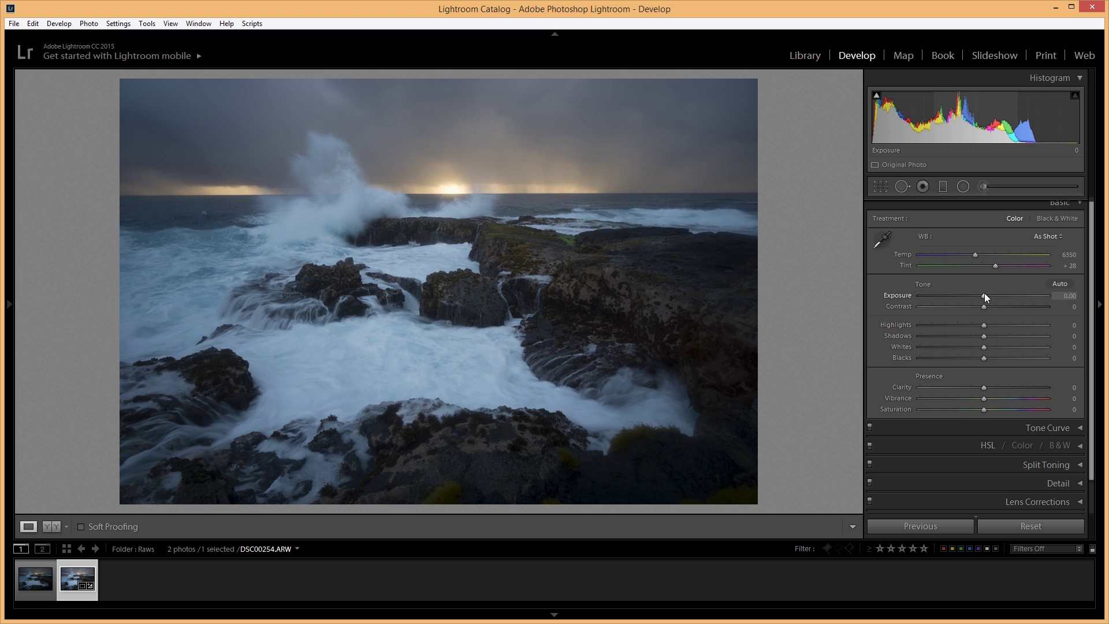
- Set the photo's Exposure to +0.88, Highlights to -34, Shadows to +46, Whites to +28 and Blacks to +25
{"action": "left_click_drag", "start_coordinate": [984, 296], "coordinate": [994, 297]}
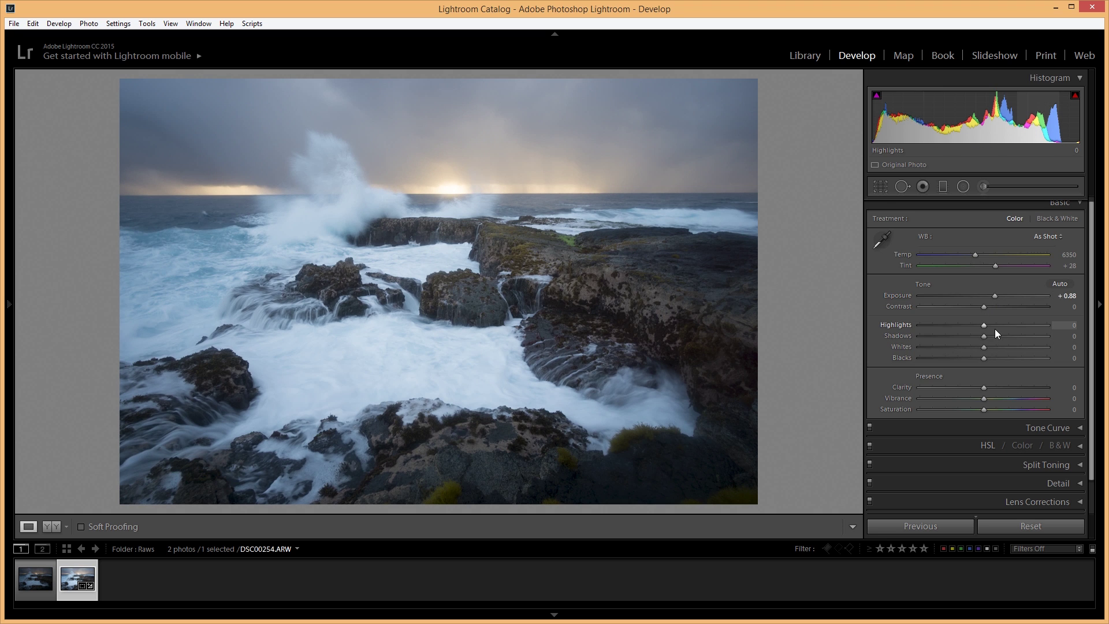
{"action": "left_click_drag", "start_coordinate": [983, 325], "coordinate": [961, 326]}
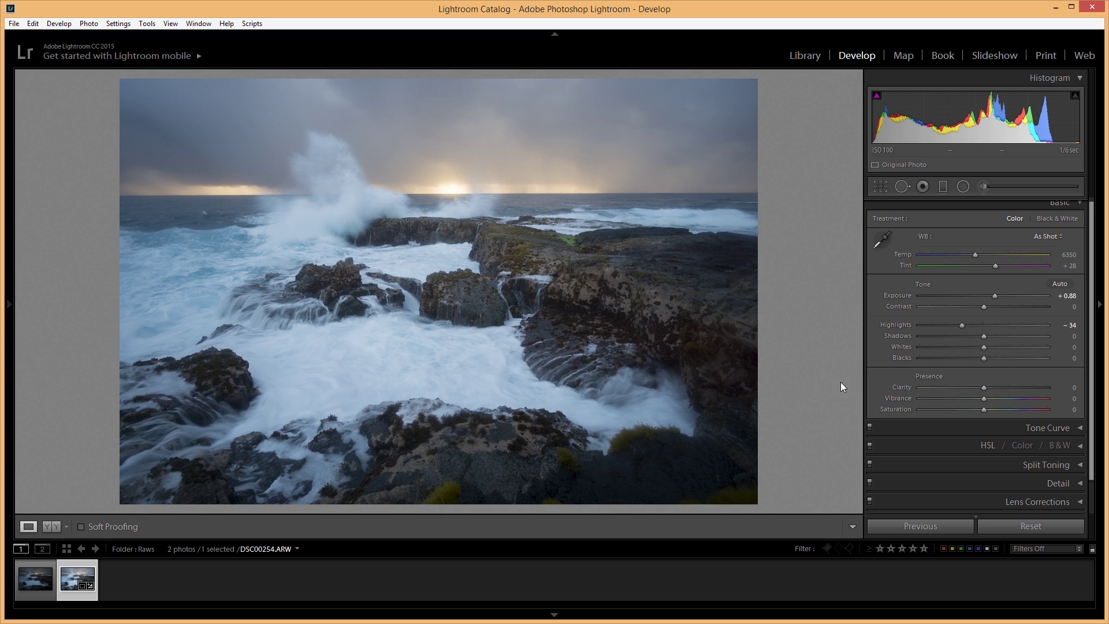
{"action": "mouse_move", "coordinate": [983, 335]}
{"action": "left_mouse_down"}
{"action": "mouse_move", "coordinate": [1014, 337]}
{"action": "mouse_move", "coordinate": [989, 349]}
{"action": "mouse_move", "coordinate": [1000, 348]}
{"action": "left_mouse_up"}
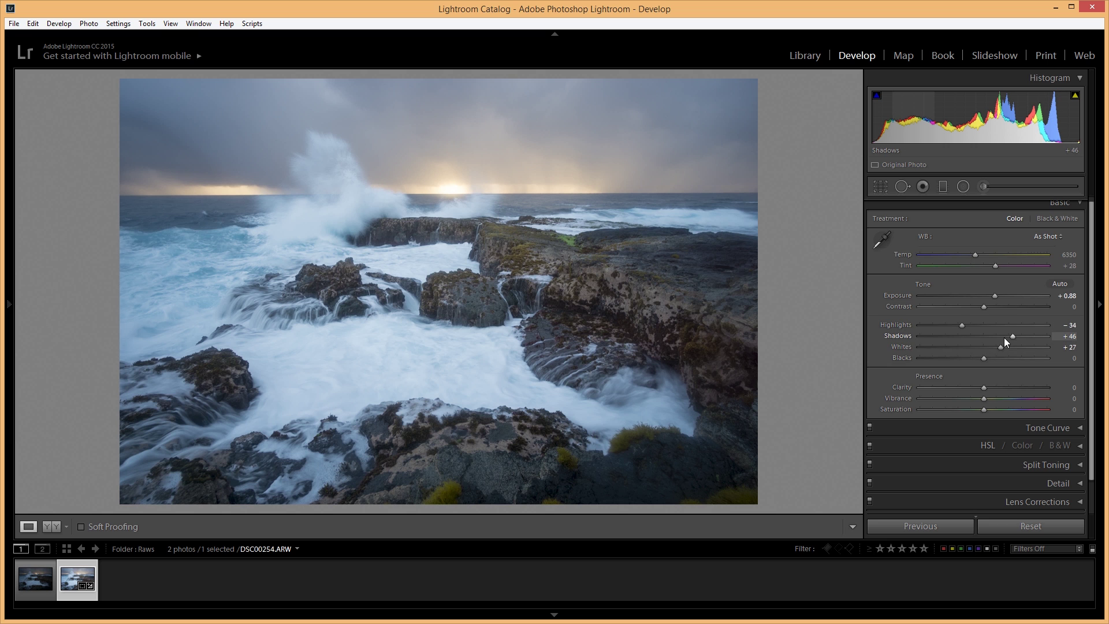
{"action": "left_click_drag", "start_coordinate": [1002, 345], "coordinate": [1003, 346]}
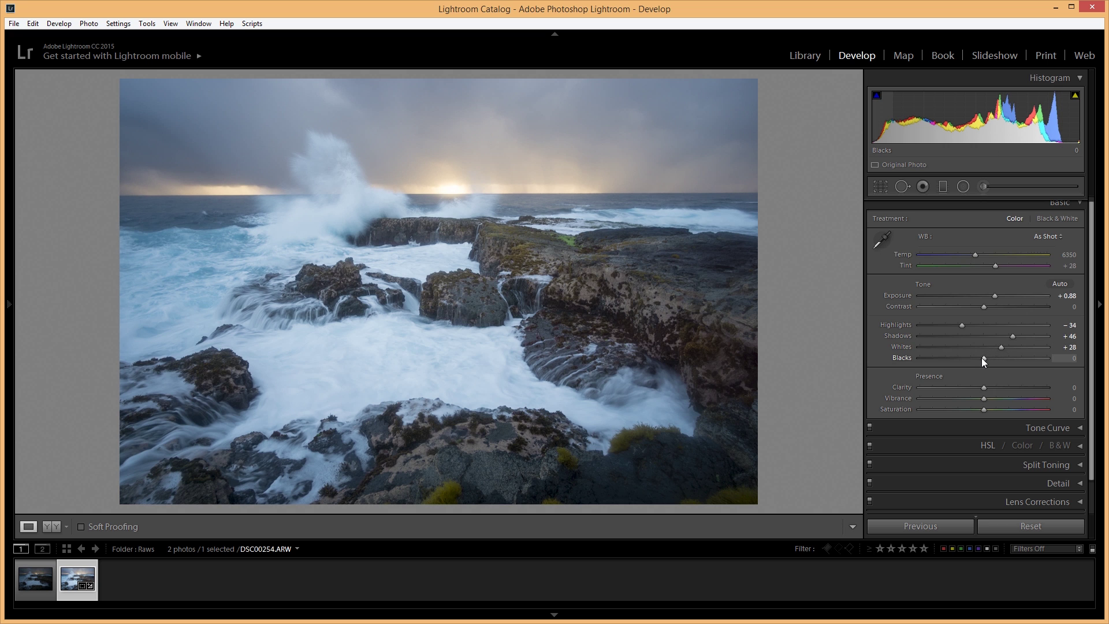
{"action": "left_click_drag", "start_coordinate": [983, 358], "coordinate": [1000, 359]}
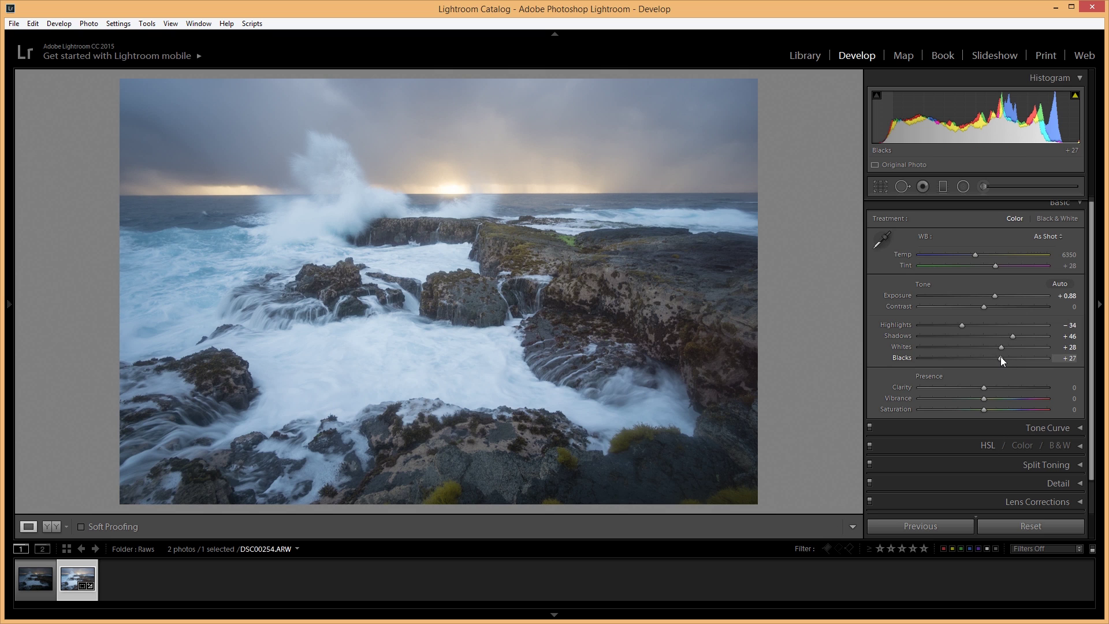
{"action": "left_click_drag", "start_coordinate": [1001, 359], "coordinate": [1001, 361]}
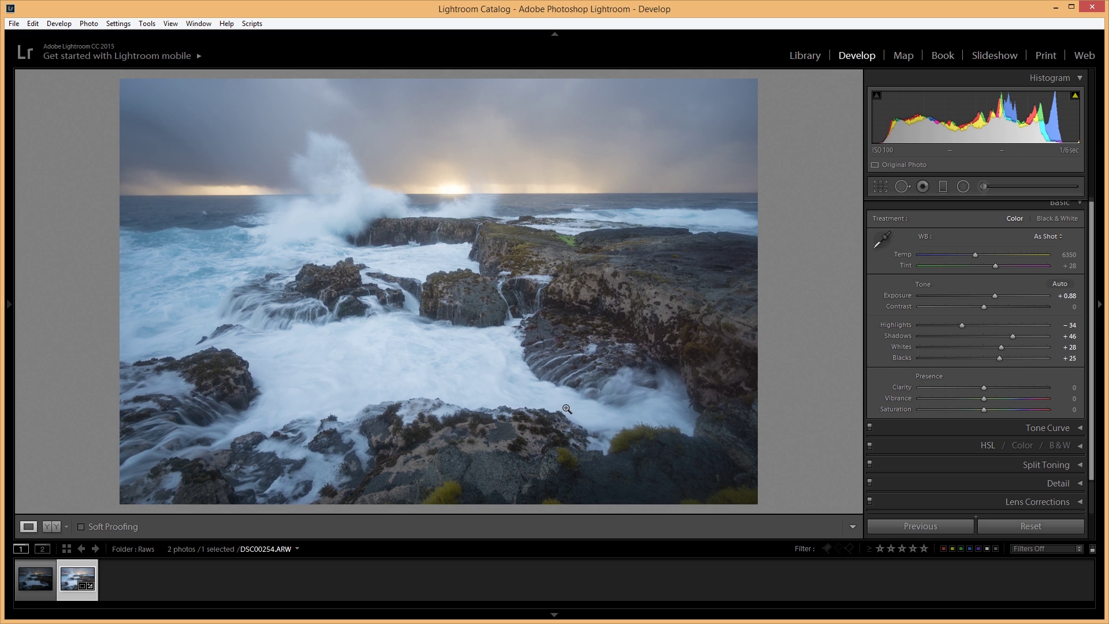
- Set Clarity to +19, boost Vibrance and Saturation to +100, and adjust the white balance to Temp 8136 and Tint +32
{"action": "left_click_drag", "start_coordinate": [983, 387], "coordinate": [997, 387]}
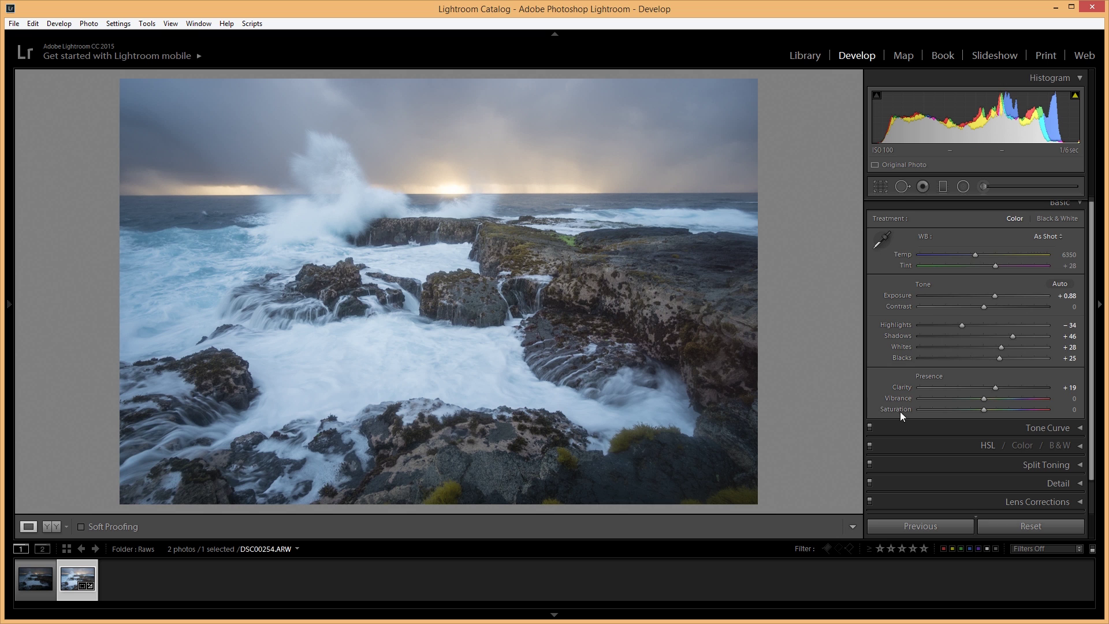
{"action": "left_click_drag", "start_coordinate": [1003, 397], "coordinate": [1063, 408]}
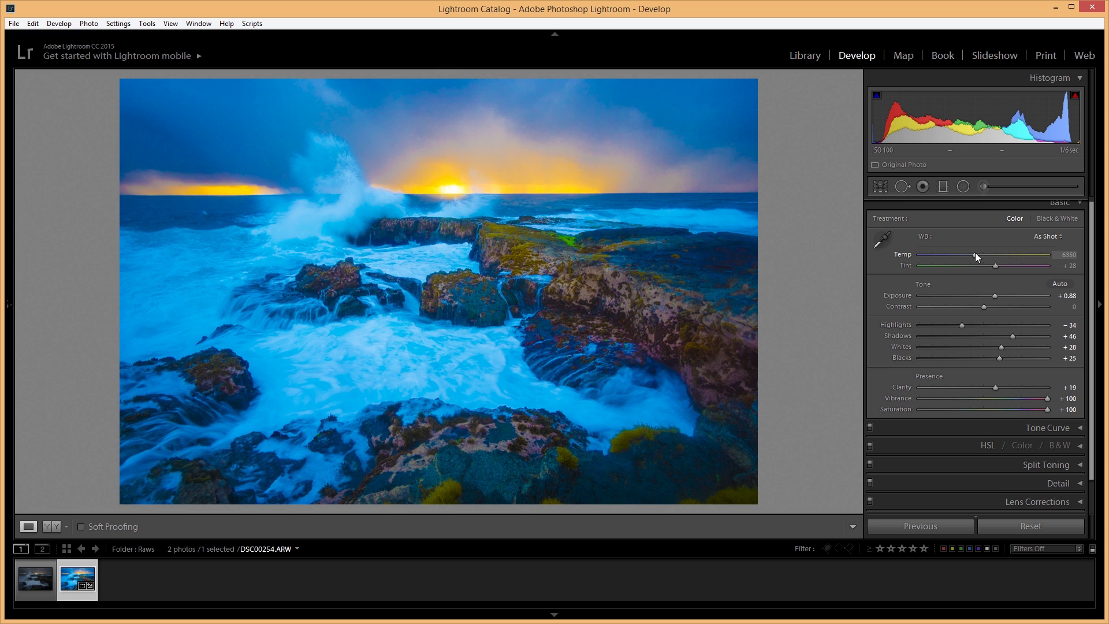
{"action": "left_click_drag", "start_coordinate": [975, 254], "coordinate": [996, 265]}
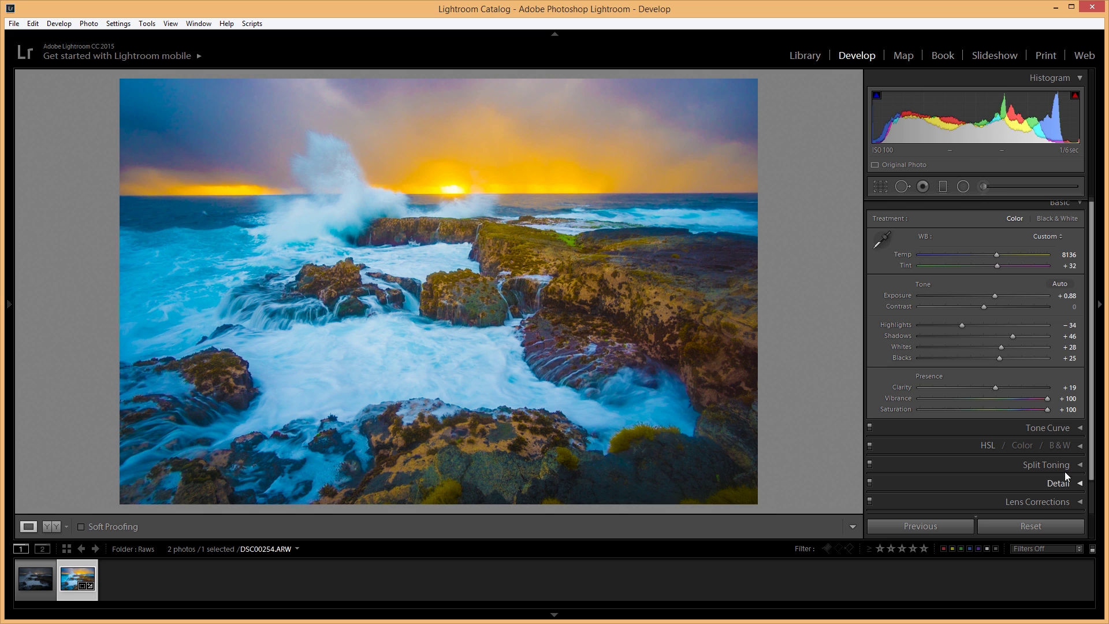
- Reset Saturation to 0, set Vibrance to +42, and return Contrast to 0 after a slight trial change
{"action": "double_click", "coordinate": [1049, 411]}
{"action": "left_click_drag", "start_coordinate": [1047, 399], "coordinate": [1011, 397]}
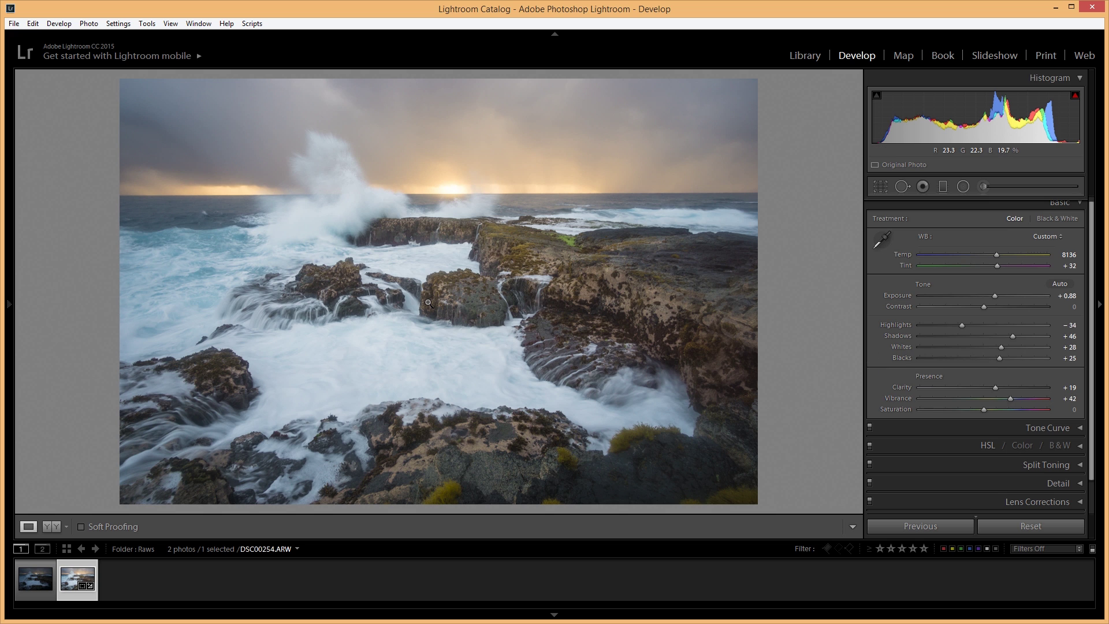
{"action": "mouse_move", "coordinate": [984, 307]}
{"action": "left_mouse_down"}
{"action": "mouse_move", "coordinate": [997, 310]}
{"action": "mouse_move", "coordinate": [987, 310]}
{"action": "left_mouse_up"}
{"action": "double_click", "coordinate": [987, 306]}
- Copy all develop settings from DSC00254.ARW and paste them onto DSC00253.ARW
{"action": "key", "text": "ctrl+shift+c"}
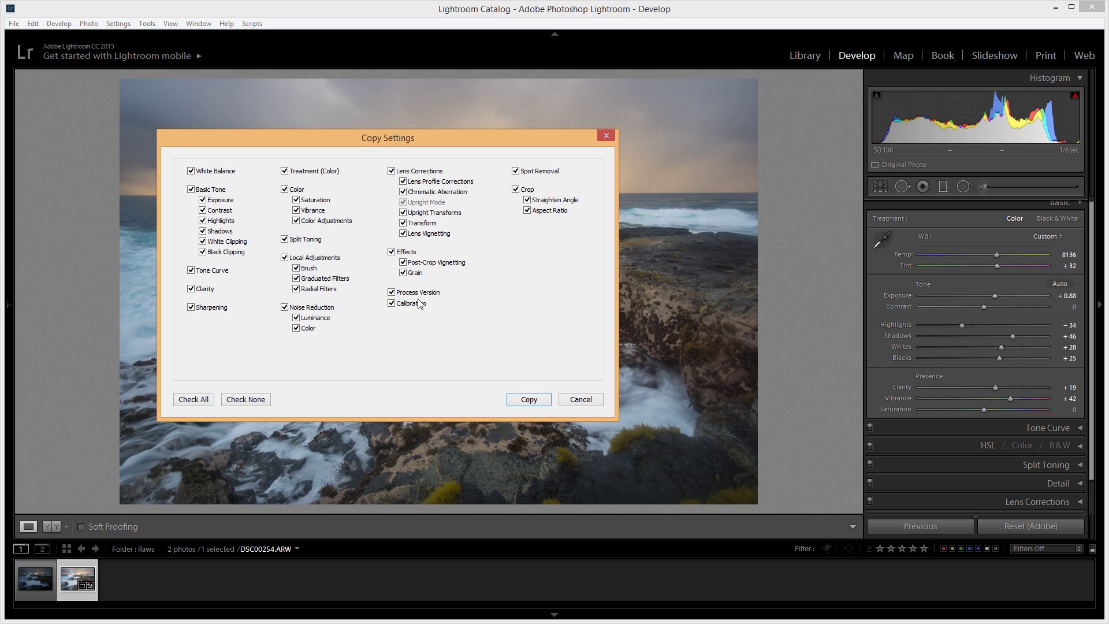
{"action": "left_click_drag", "start_coordinate": [399, 147], "coordinate": [431, 156]}
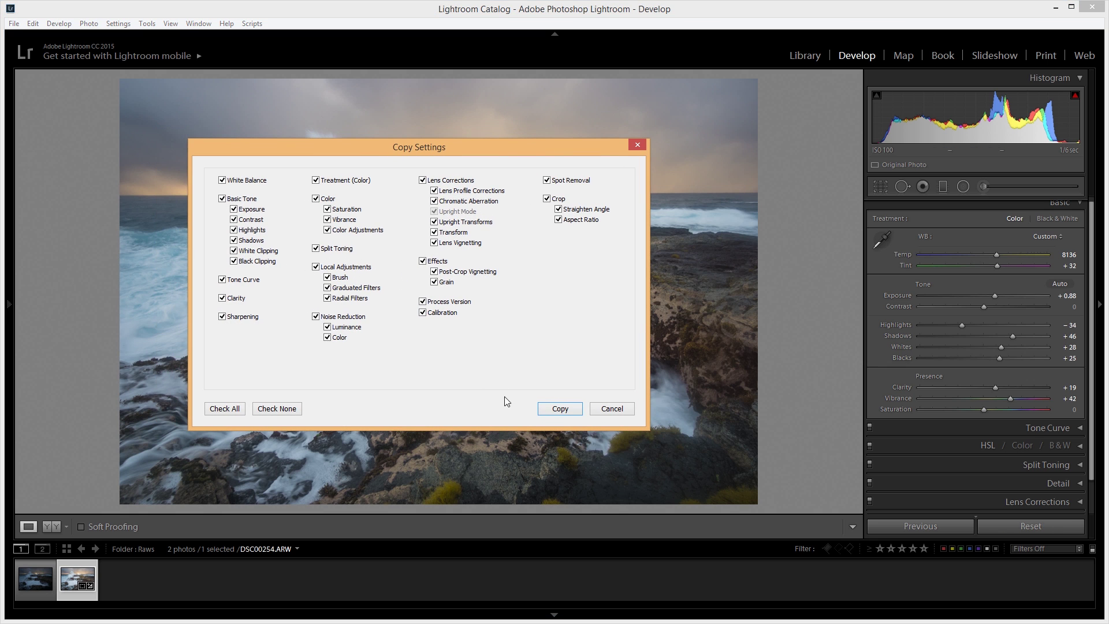
{"action": "left_click", "coordinate": [559, 409]}
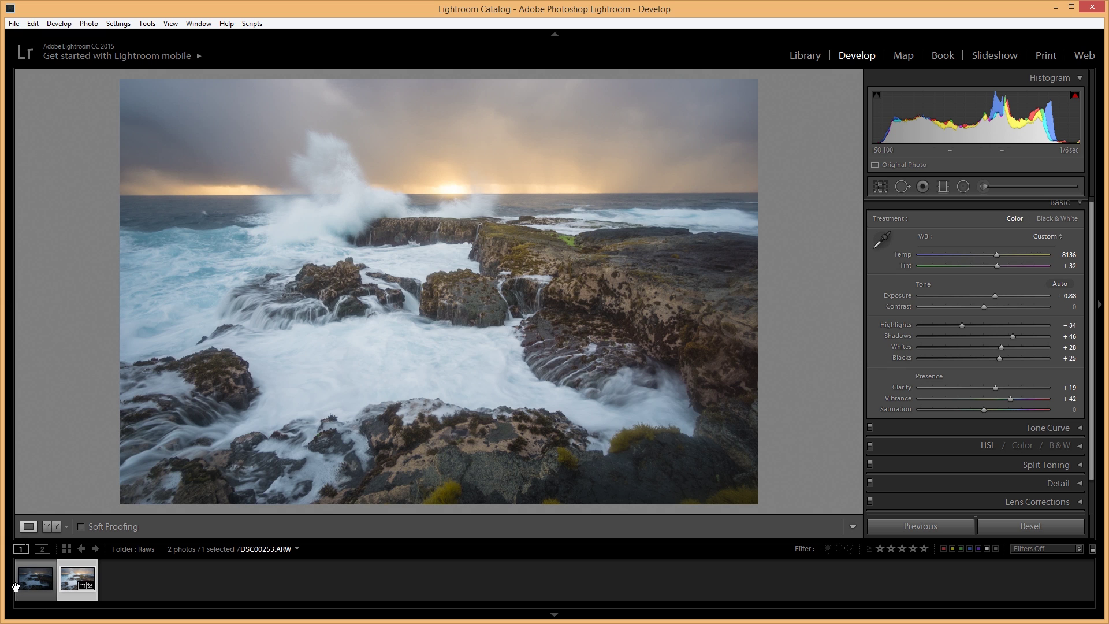
{"action": "left_click", "coordinate": [35, 579]}
{"action": "key", "text": "ctrl+shift+v"}
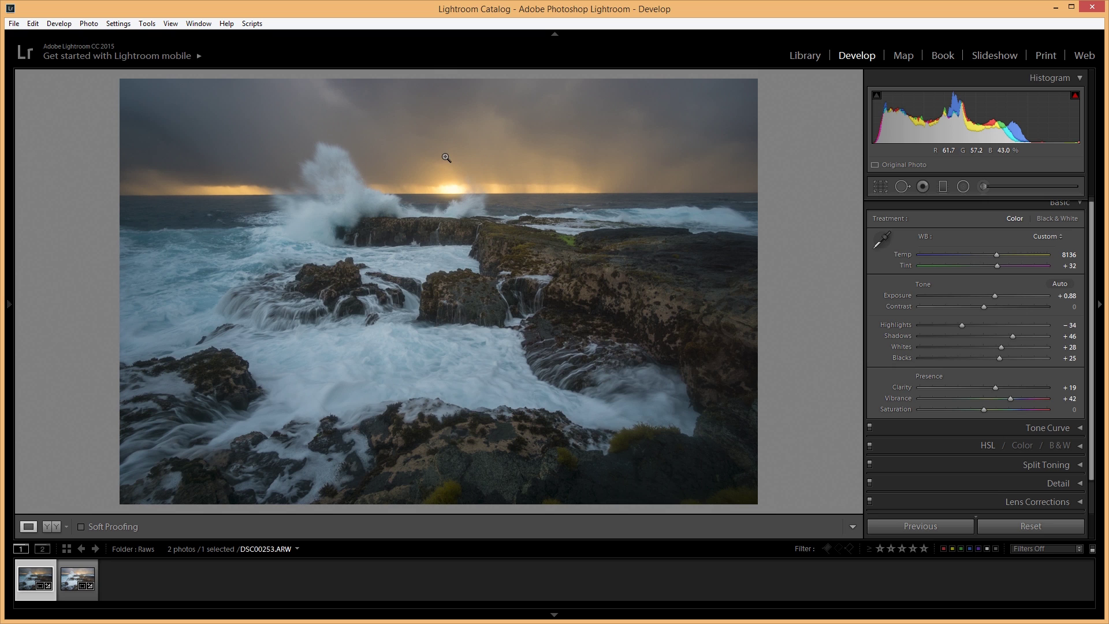
- Select both photos and open them as layers of one document in Photoshop
{"action": "left_click", "coordinate": [86, 573], "text": "ctrl"}
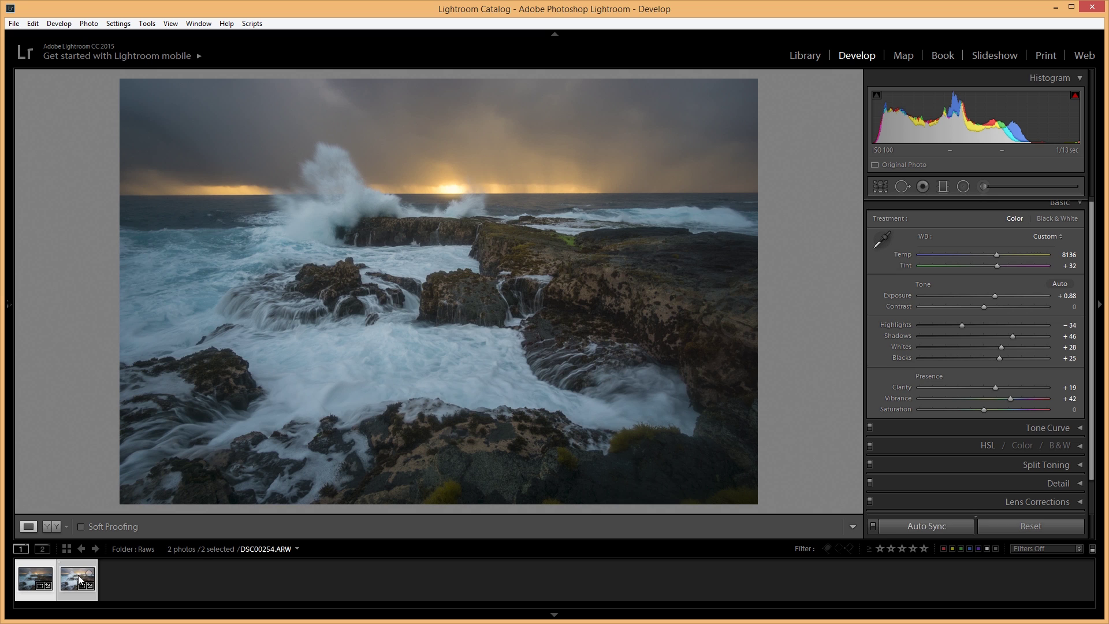
{"action": "right_click", "coordinate": [86, 574]}
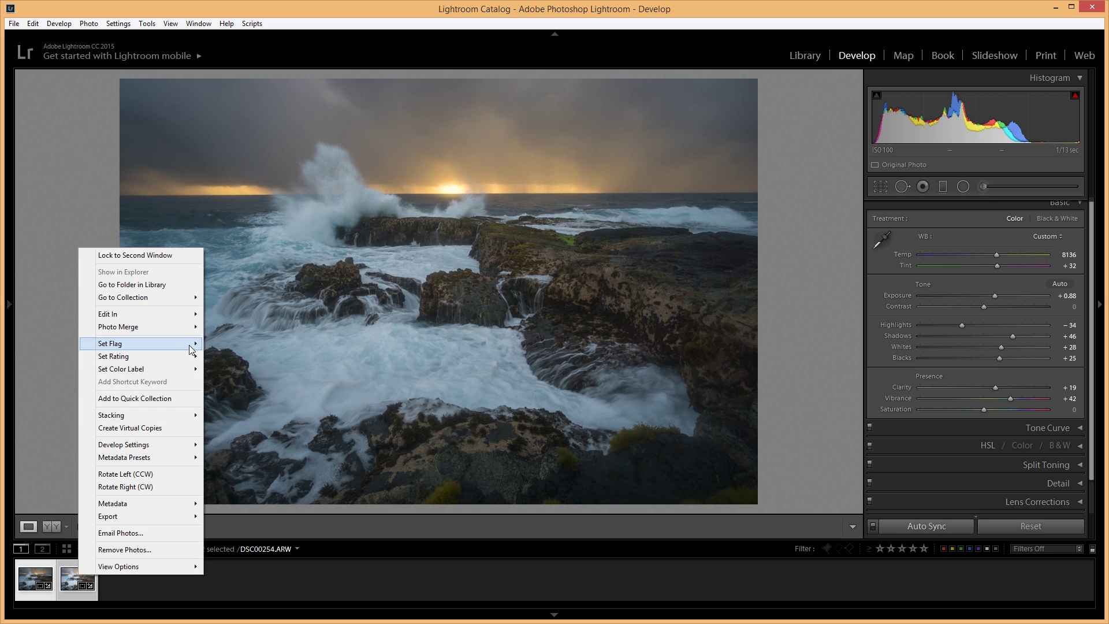
{"action": "mouse_move", "coordinate": [194, 316]}
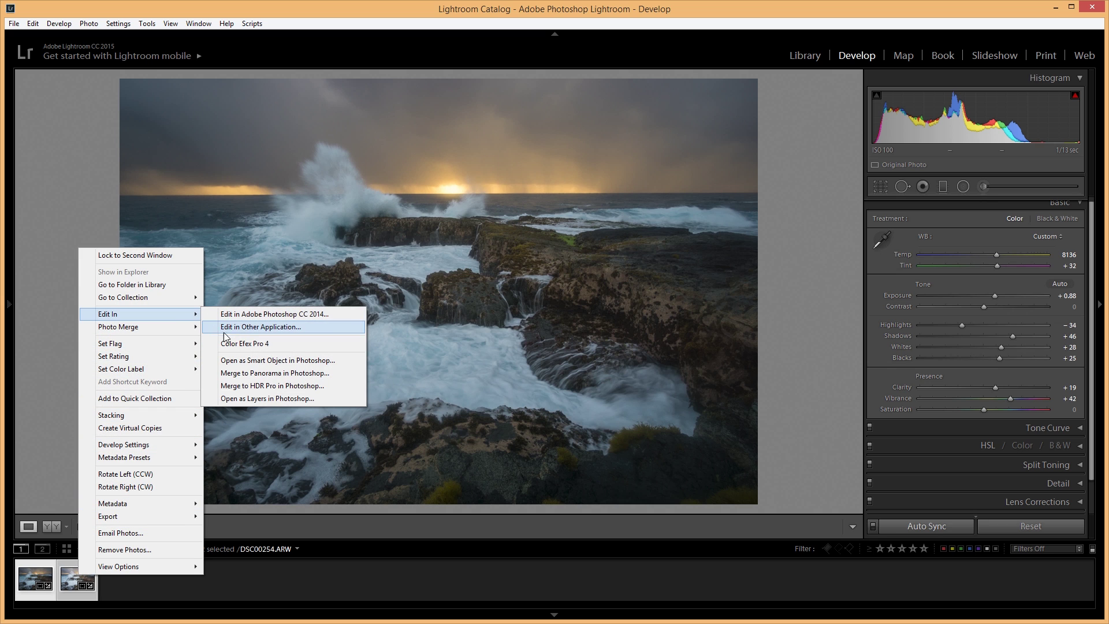
{"action": "left_click", "coordinate": [239, 398]}
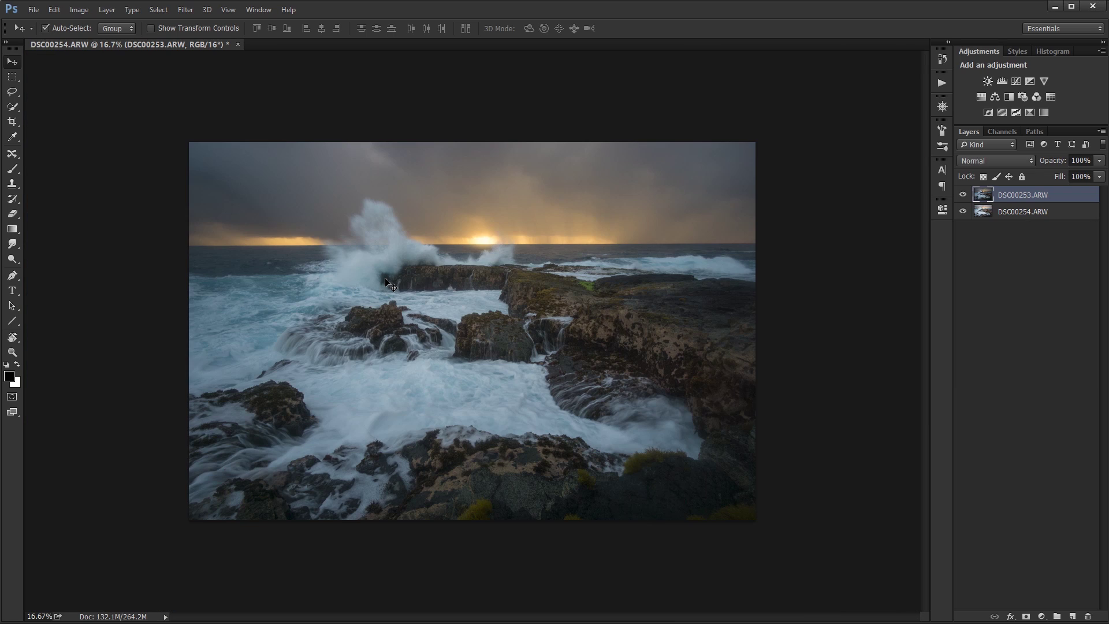
- Compare the two exposures by toggling the visibility of the DSC00253.ARW layer
{"action": "left_click", "coordinate": [962, 195]}
{"action": "left_click", "coordinate": [961, 198]}
{"action": "left_click", "coordinate": [960, 198]}
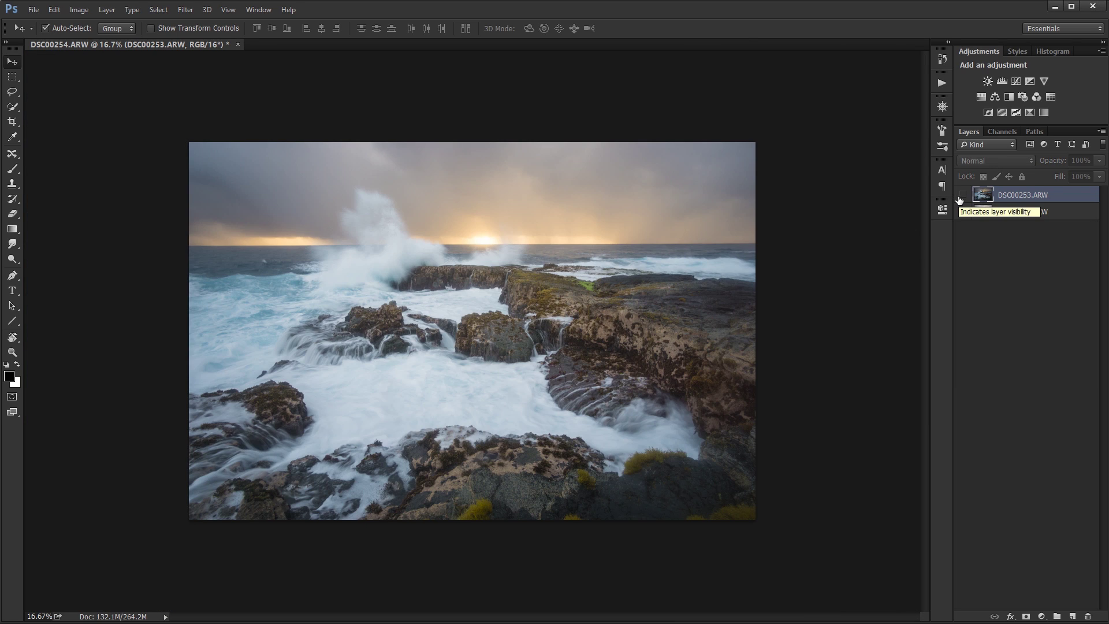
{"action": "left_click", "coordinate": [961, 198]}
{"action": "left_click", "coordinate": [961, 197]}
{"action": "scroll", "coordinate": [816, 334], "scroll_direction": "up", "scroll_amount": 2}
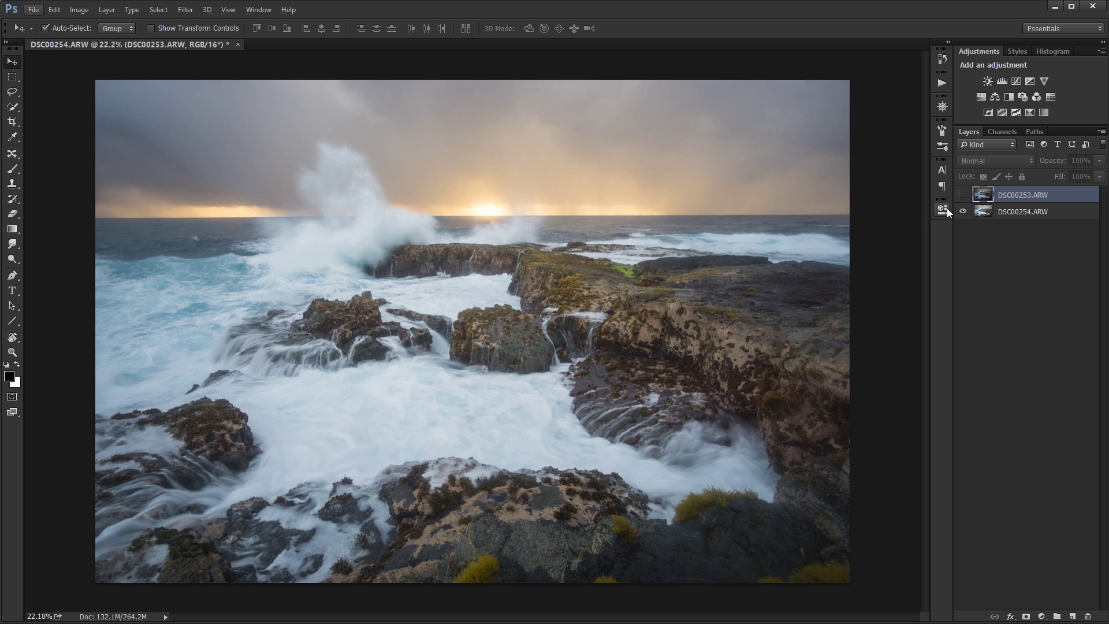
{"action": "left_click", "coordinate": [961, 198]}
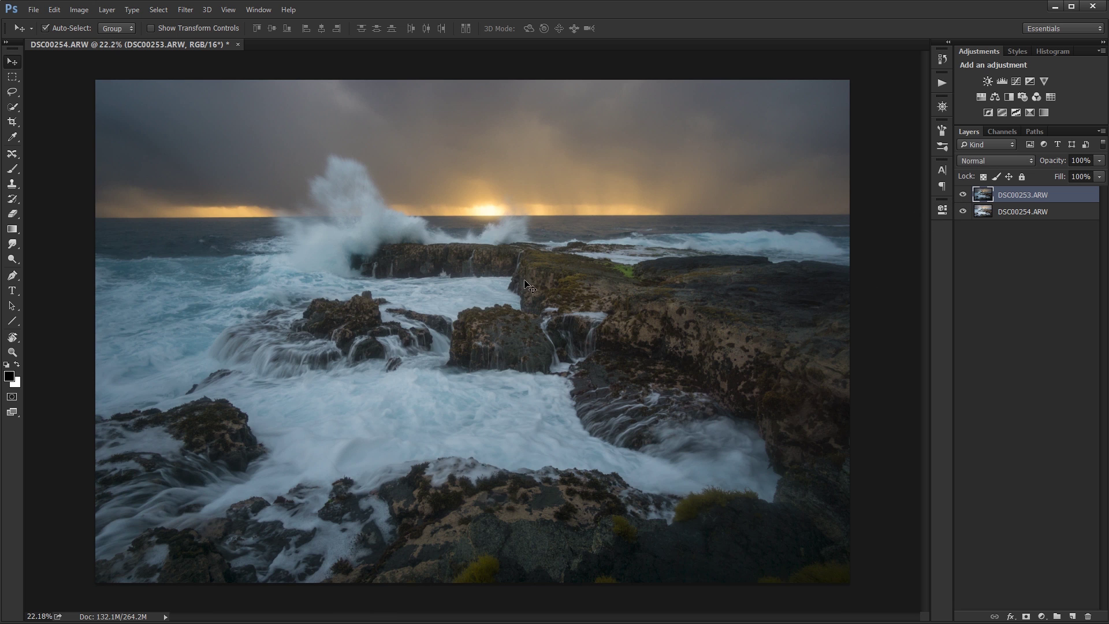
{"action": "left_click", "coordinate": [963, 195]}
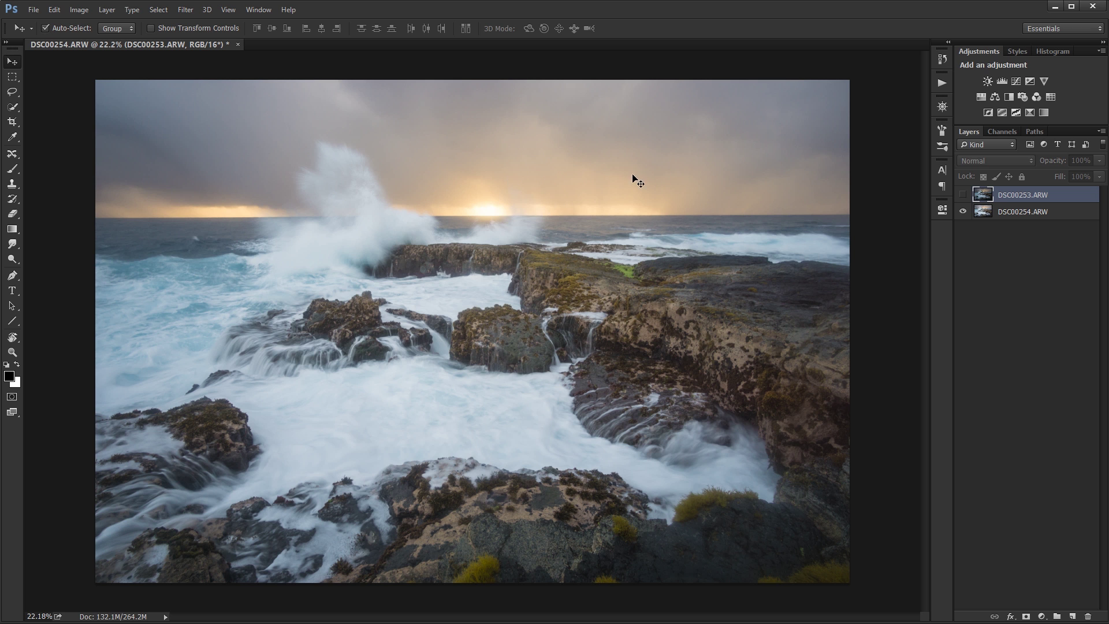
{"action": "left_click", "coordinate": [962, 195]}
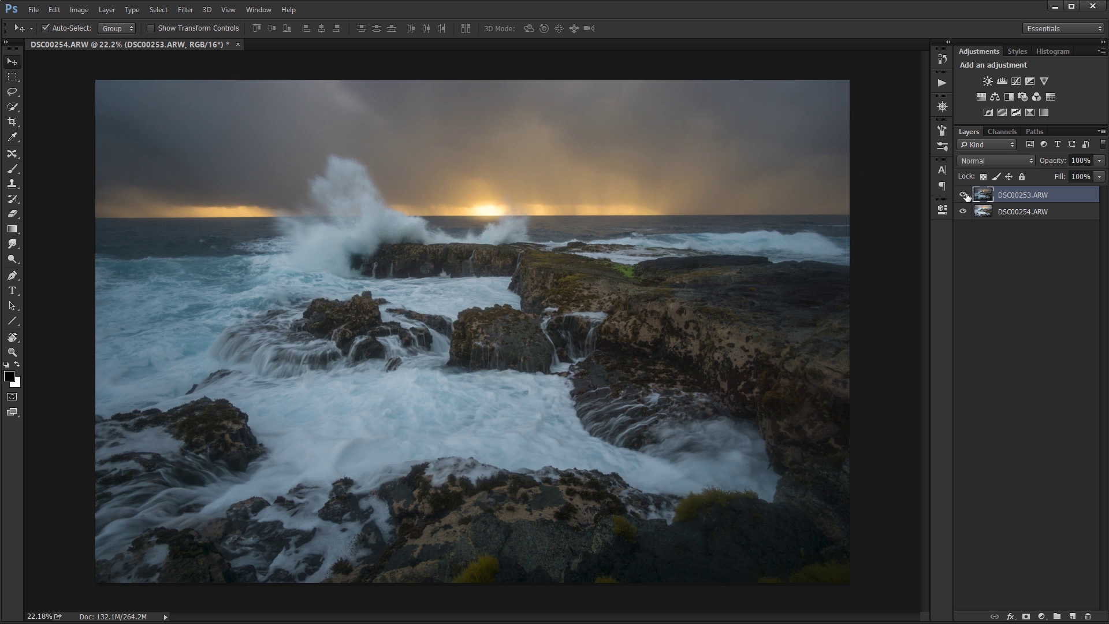
- Hide the DSC00253.ARW layer and run the luminance mask generation action on the DSC00254.ARW layer
{"action": "left_click", "coordinate": [962, 195]}
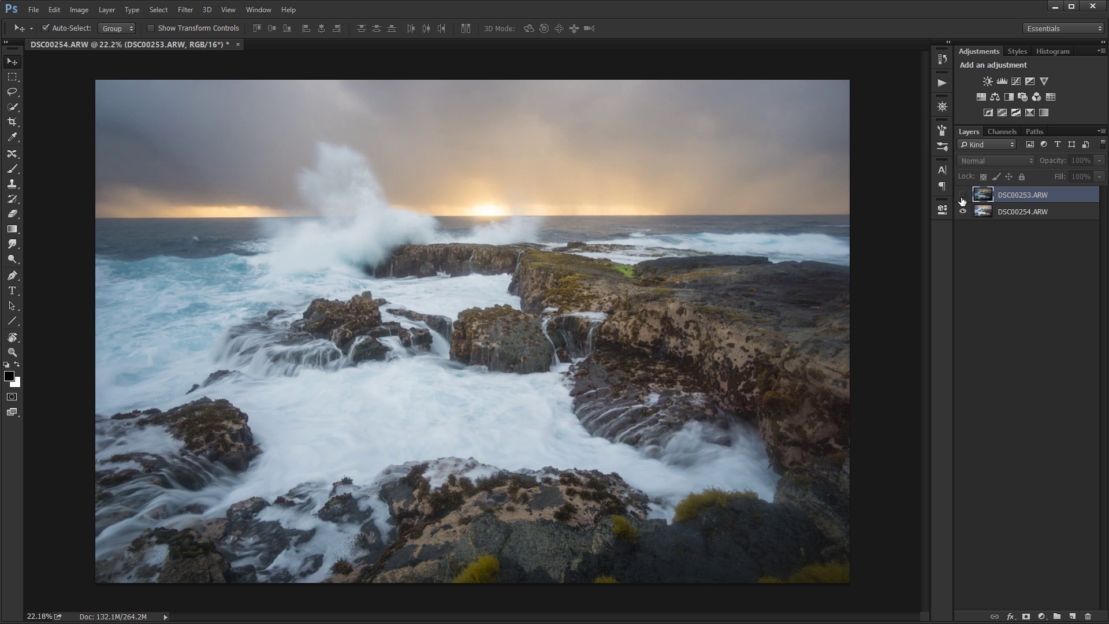
{"action": "left_click", "coordinate": [998, 212]}
{"action": "left_click", "coordinate": [943, 83]}
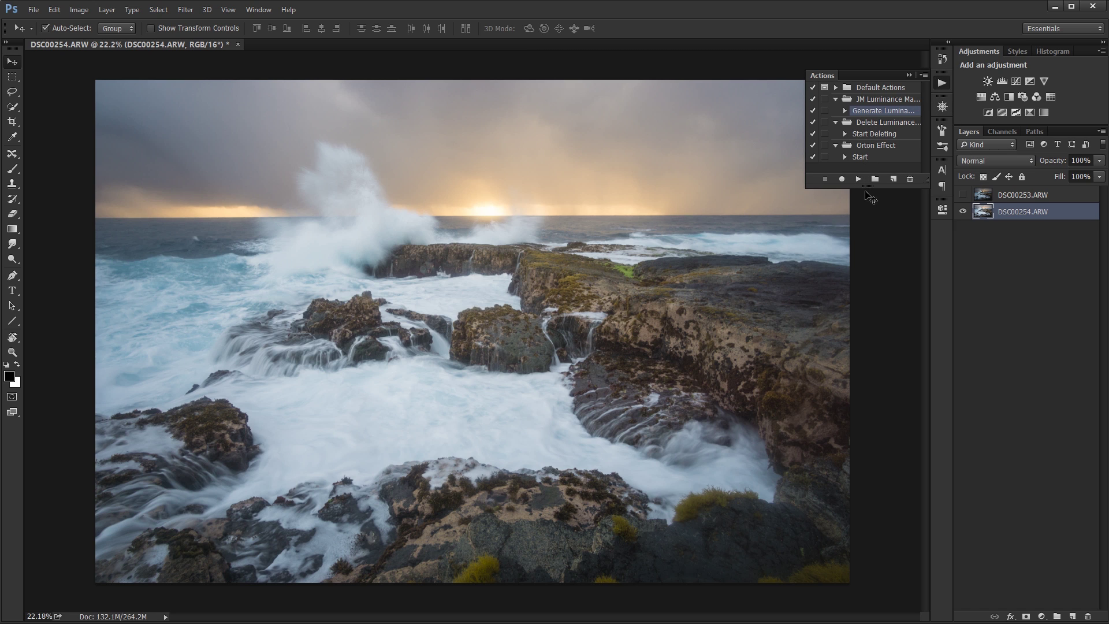
{"action": "left_click", "coordinate": [857, 179]}
{"action": "left_click", "coordinate": [908, 75]}
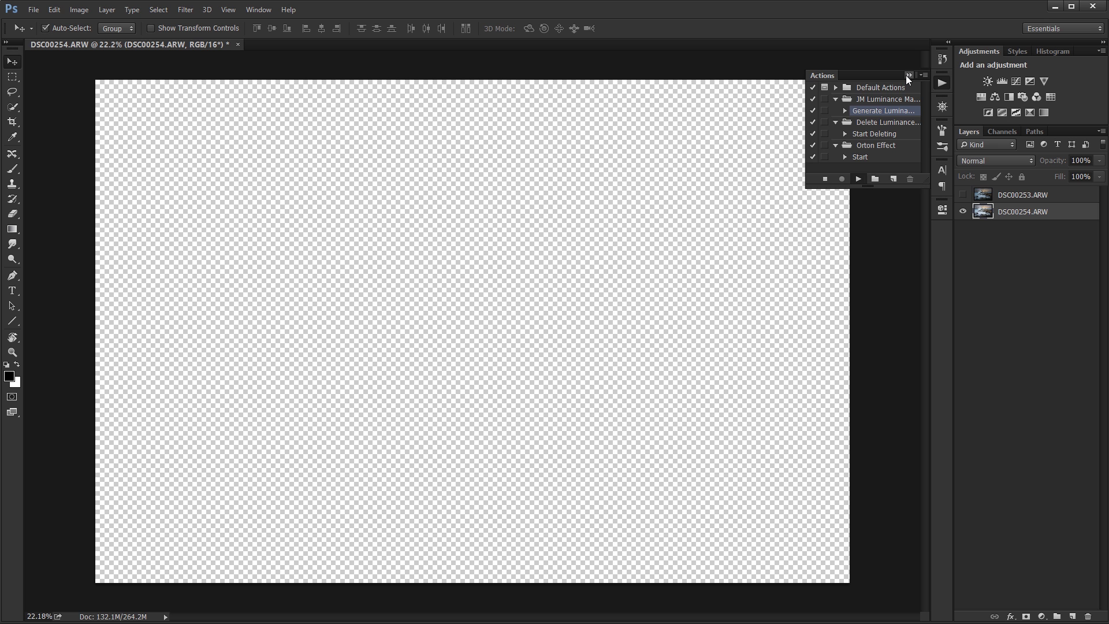
- Show the DSC00253.ARW layer again and add a black layer mask to it
{"action": "left_click", "coordinate": [963, 196]}
{"action": "left_click", "coordinate": [1002, 197]}
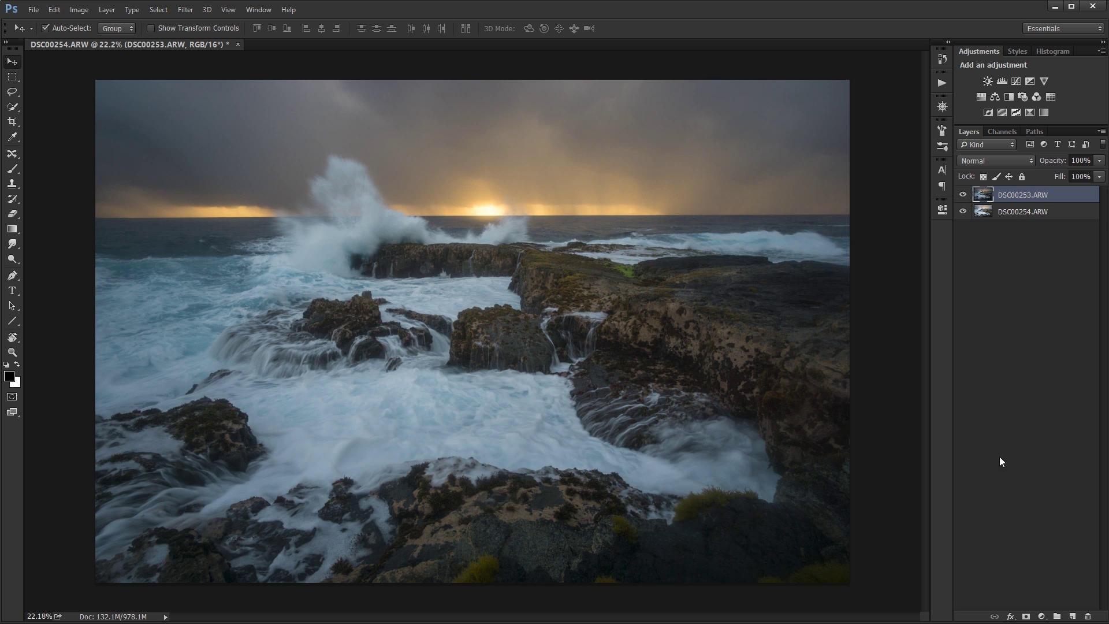
{"action": "left_click", "coordinate": [1026, 617], "text": "alt"}
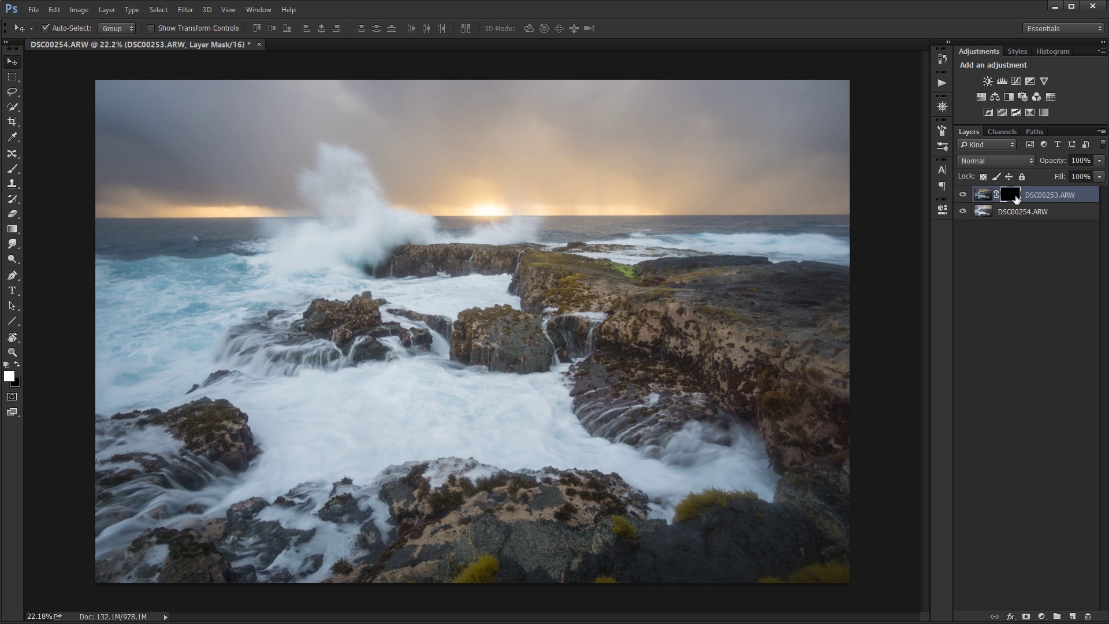
- Examine the Brights 1, Brights 2 and Brights 3 channels, and return to the full-color view with the DSC00253.ARW layer selected
{"action": "left_click", "coordinate": [1010, 132]}
{"action": "left_click", "coordinate": [1015, 227]}
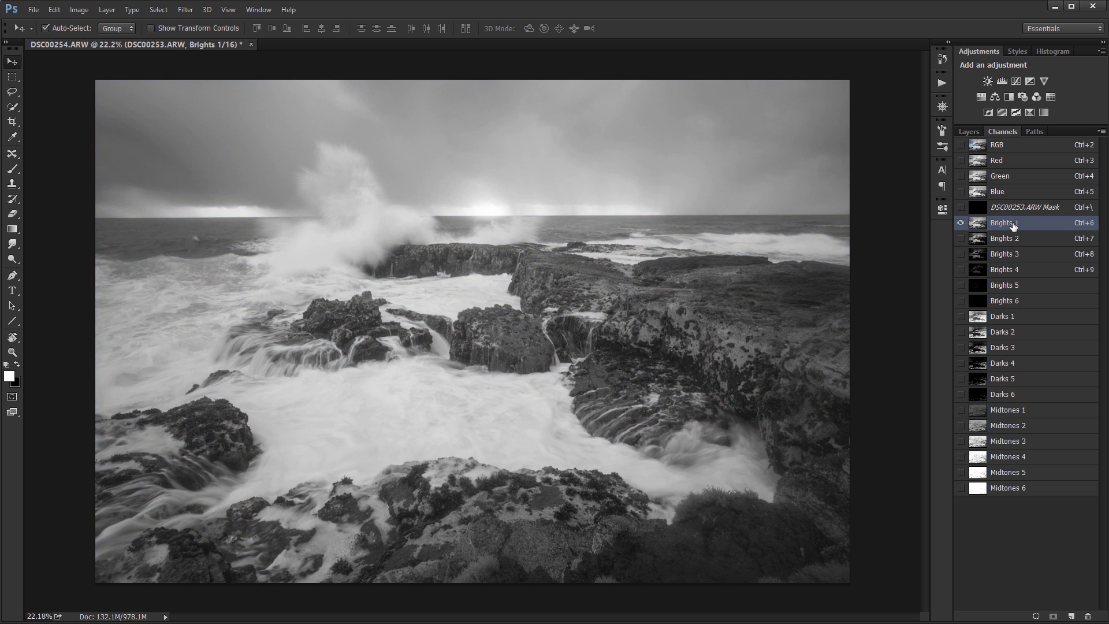
{"action": "left_click", "coordinate": [1014, 242]}
{"action": "left_click", "coordinate": [1010, 257]}
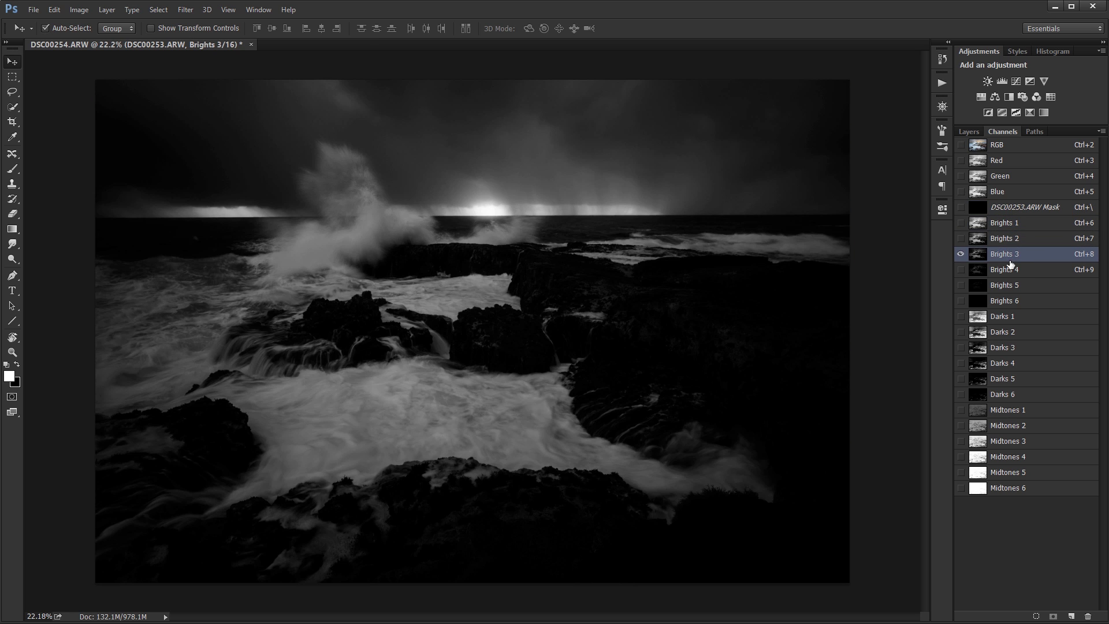
{"action": "left_click", "coordinate": [1007, 223]}
{"action": "left_click", "coordinate": [973, 132]}
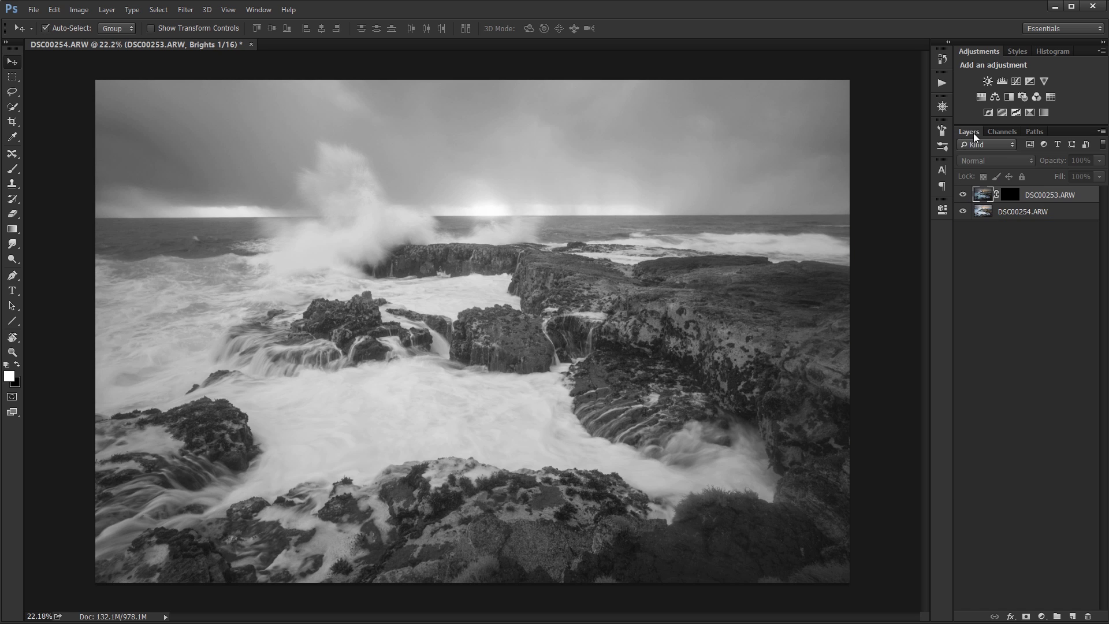
{"action": "left_click", "coordinate": [1004, 212]}
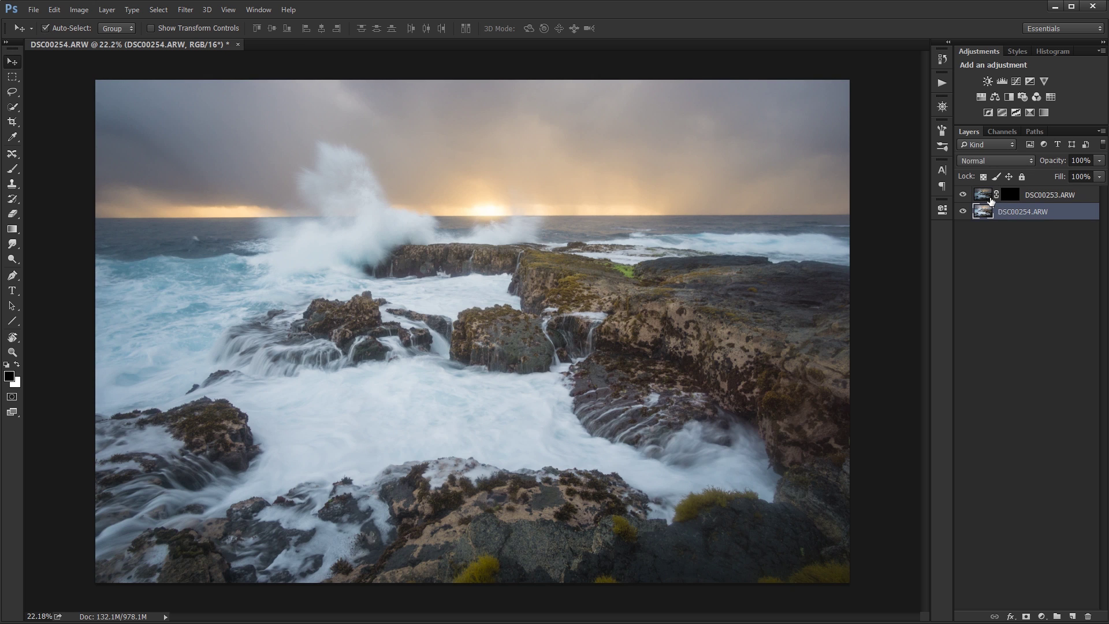
{"action": "left_click", "coordinate": [991, 199]}
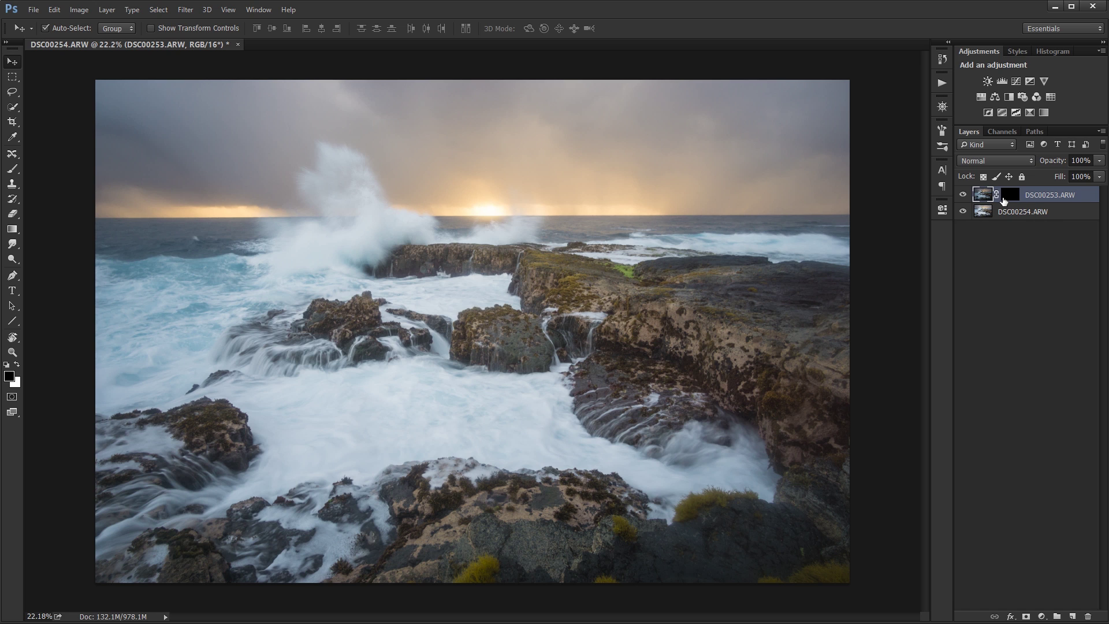
- Compare the Brights 1, Brights 2, Brights 3 and Brights 4 channels to find a suitable mask for the sky highlights
{"action": "left_click", "coordinate": [1005, 199]}
{"action": "key", "text": "x"}
{"action": "left_click", "coordinate": [1003, 132]}
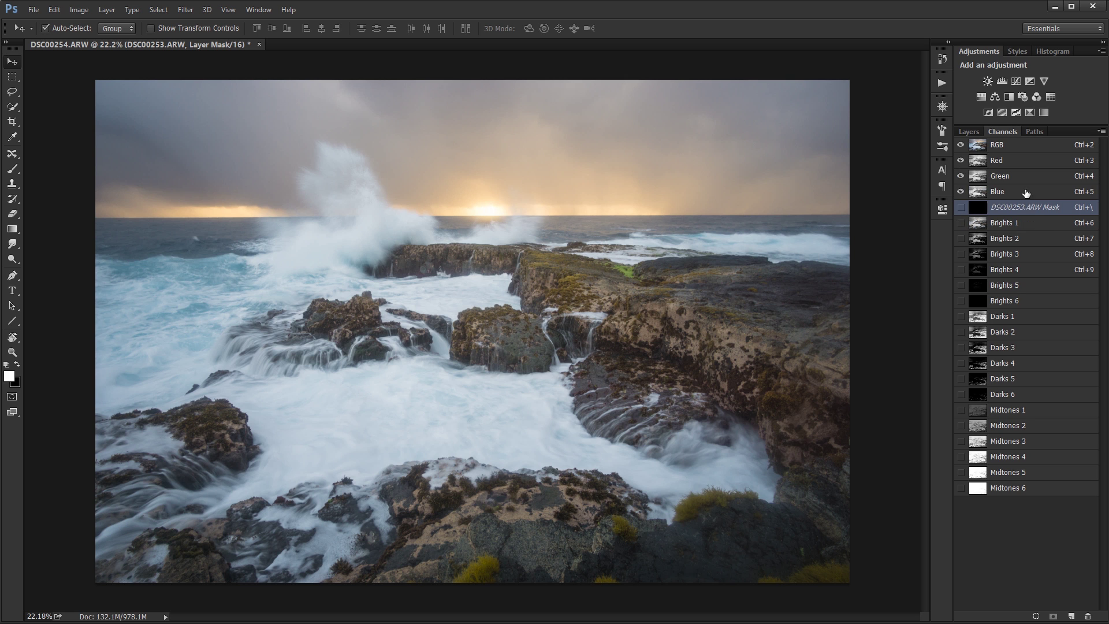
{"action": "left_click", "coordinate": [1026, 228]}
{"action": "left_click", "coordinate": [1022, 242]}
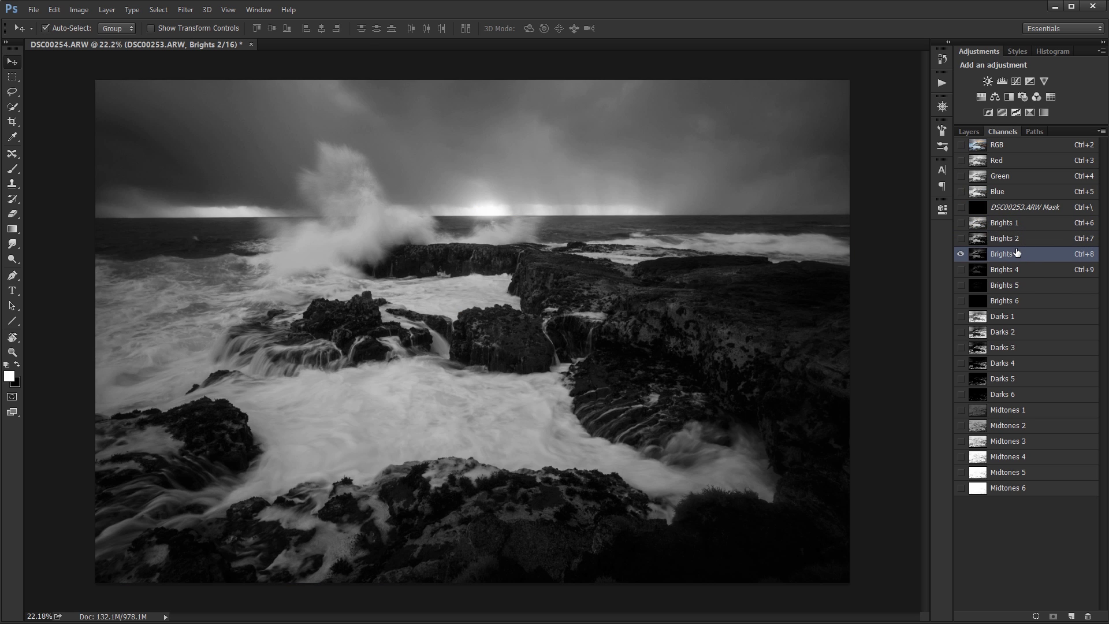
{"action": "left_click", "coordinate": [1017, 253]}
{"action": "left_click", "coordinate": [1009, 240]}
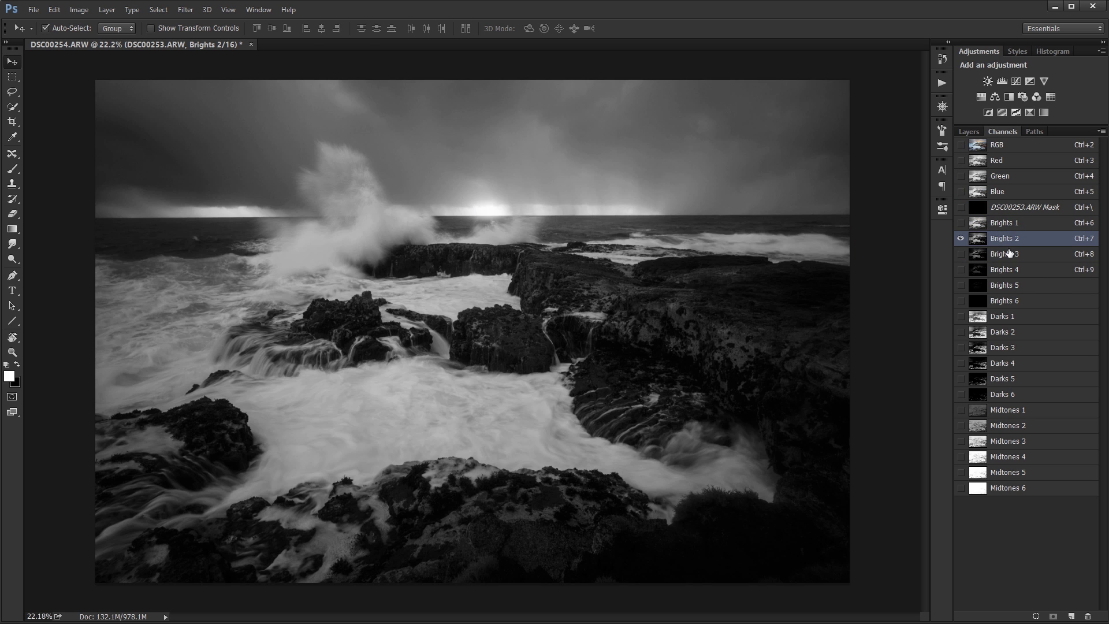
{"action": "left_click", "coordinate": [1010, 256]}
{"action": "left_click", "coordinate": [1015, 271]}
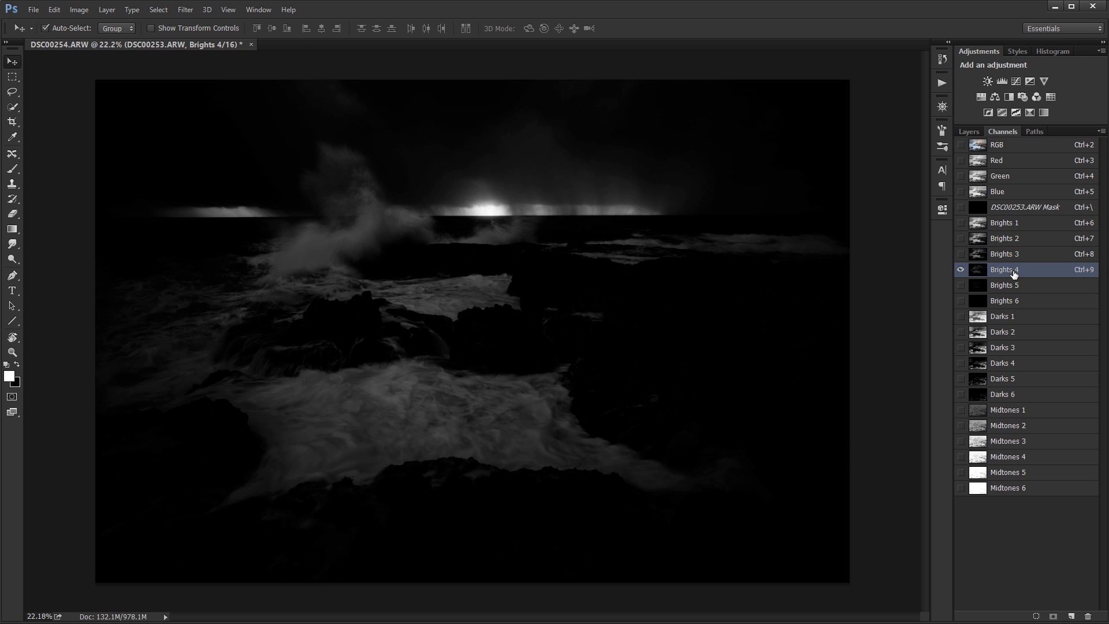
{"action": "left_click", "coordinate": [1014, 257]}
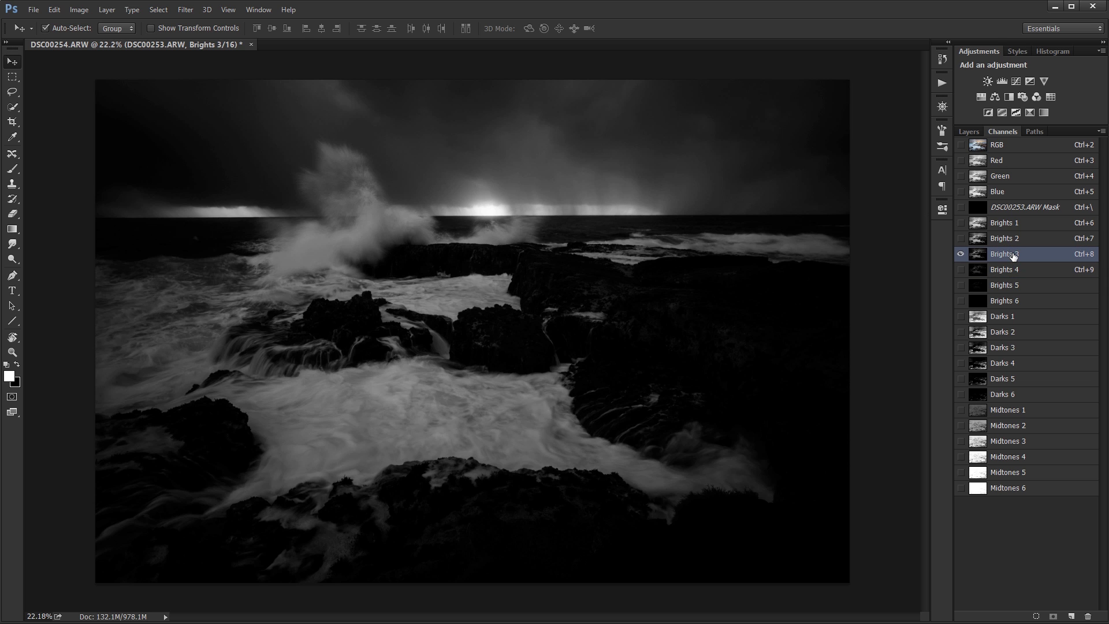
- Load the Brights 3 channel as a selection, target the DSC00253.ARW layer mask, and hide the selection outline
{"action": "left_click", "coordinate": [980, 256], "text": "ctrl"}
{"action": "left_click", "coordinate": [970, 132]}
{"action": "left_click", "coordinate": [1010, 197]}
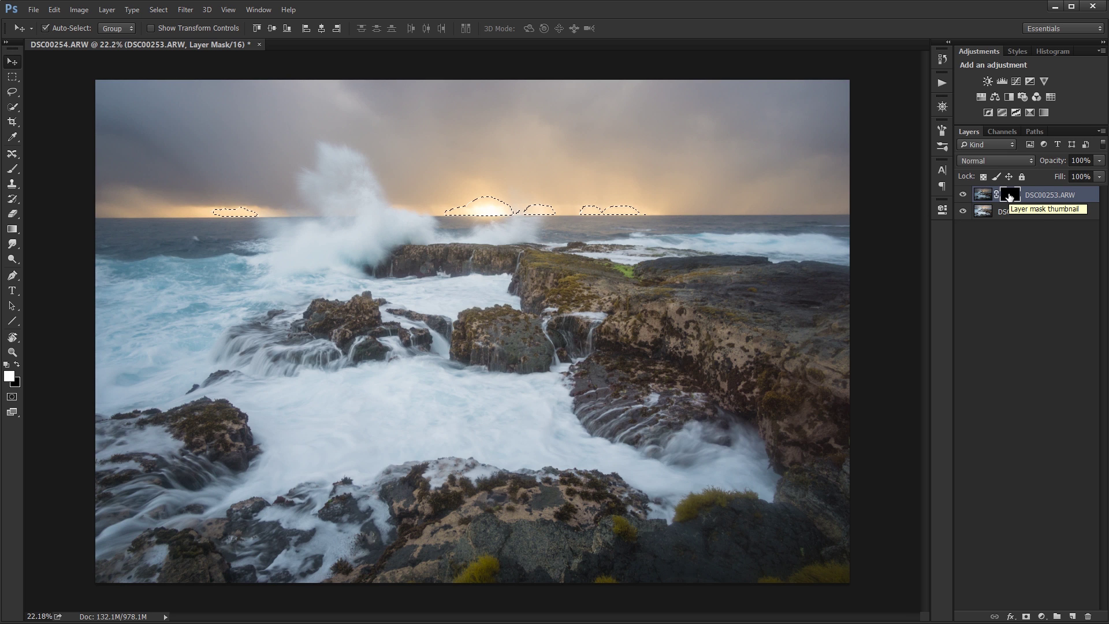
{"action": "key", "text": "ctrl+d"}
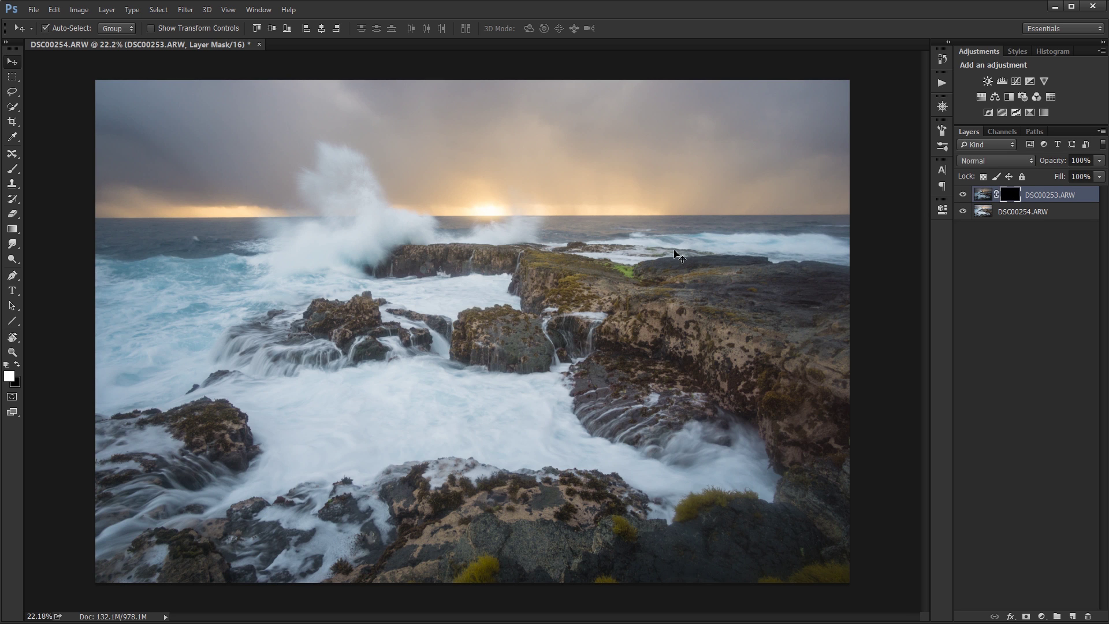
- Paint white over the sky and horizon on the DSC00253.ARW mask with the Brush at 100% opacity
{"action": "key", "text": "b"}
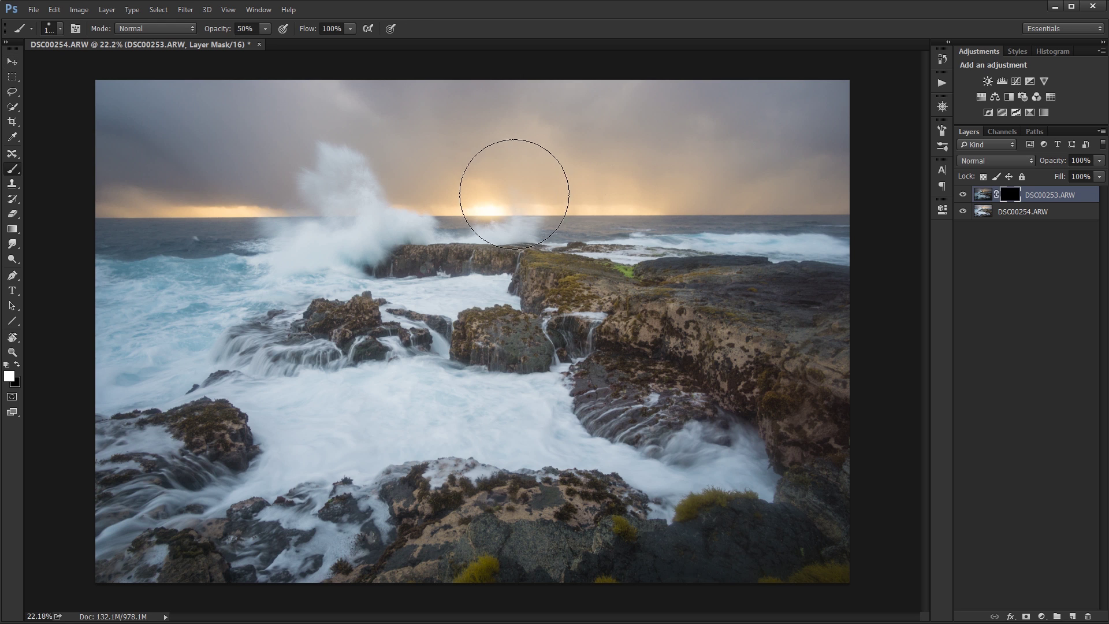
{"action": "mouse_move", "coordinate": [470, 189]}
{"action": "left_mouse_down"}
{"action": "mouse_move", "coordinate": [466, 161]}
{"action": "mouse_move", "coordinate": [513, 172]}
{"action": "mouse_move", "coordinate": [408, 178]}
{"action": "mouse_move", "coordinate": [447, 180]}
{"action": "left_mouse_up"}
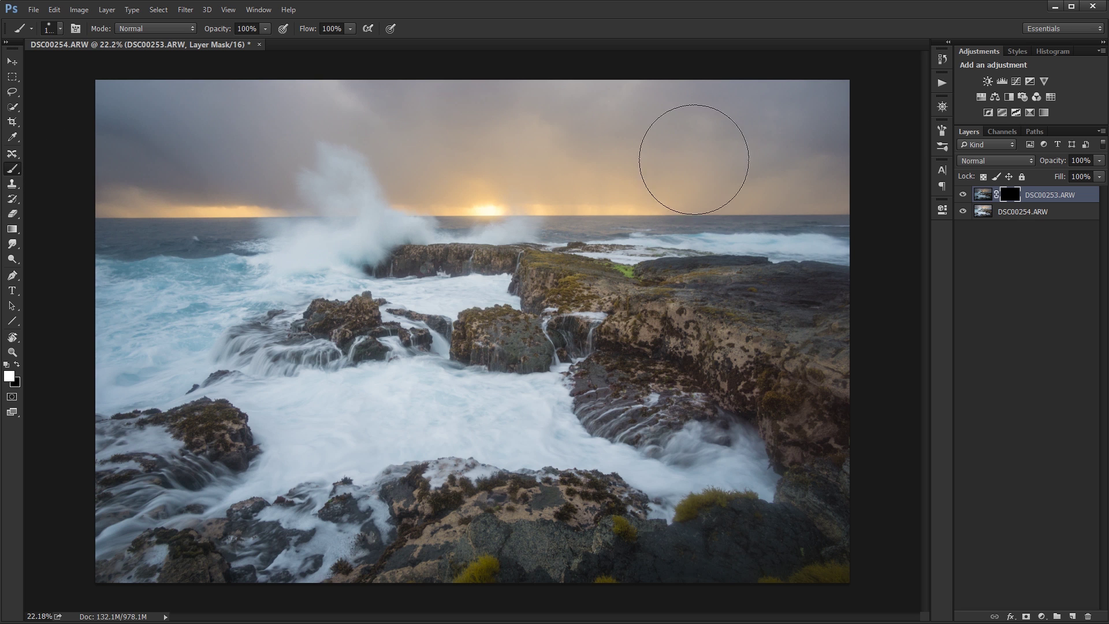
{"action": "left_click_drag", "start_coordinate": [67, 115], "coordinate": [882, 118]}
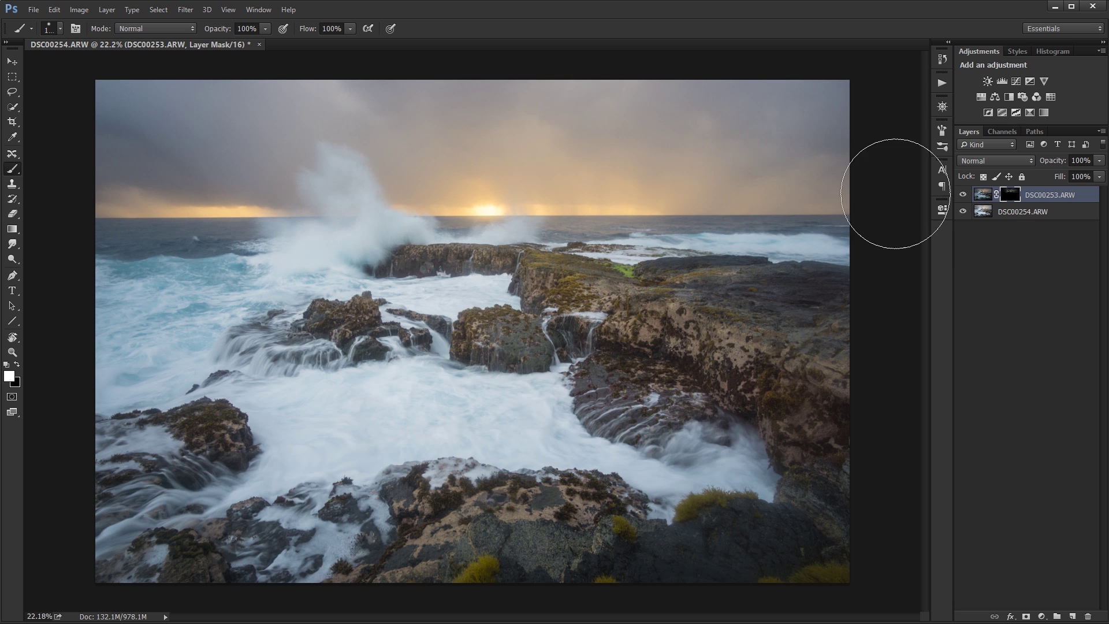
- Compare the sky blend before and after by toggling the visibility of the DSC00253.ARW layer
{"action": "left_click", "coordinate": [963, 195]}
{"action": "left_click", "coordinate": [963, 195]}
{"action": "left_click", "coordinate": [963, 195]}
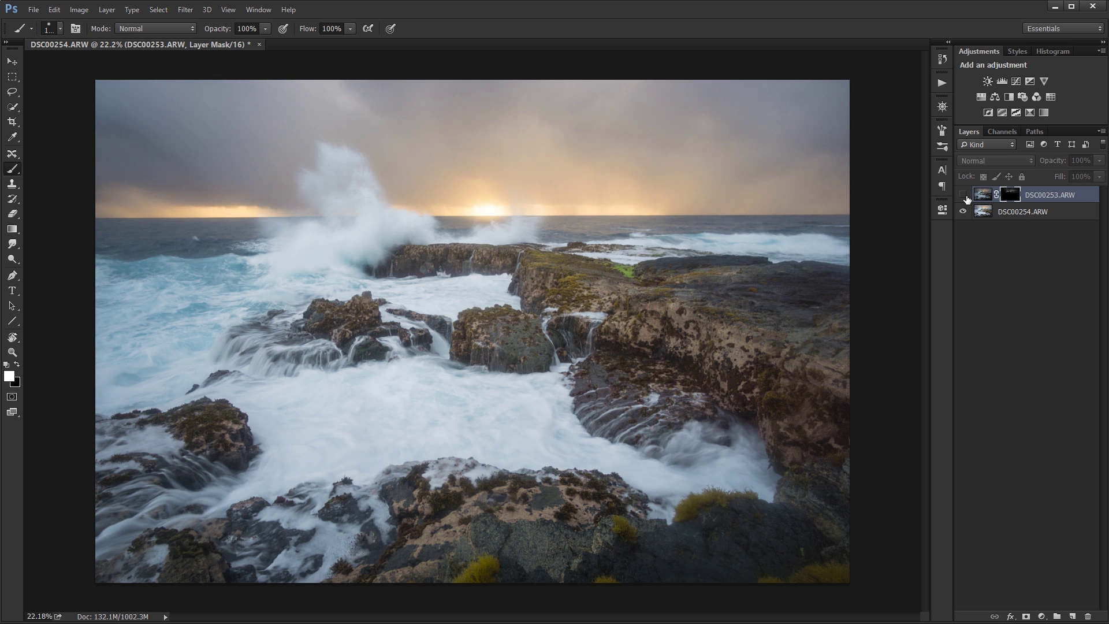
{"action": "left_click", "coordinate": [963, 196]}
{"action": "left_click", "coordinate": [963, 195]}
{"action": "left_click", "coordinate": [963, 195]}
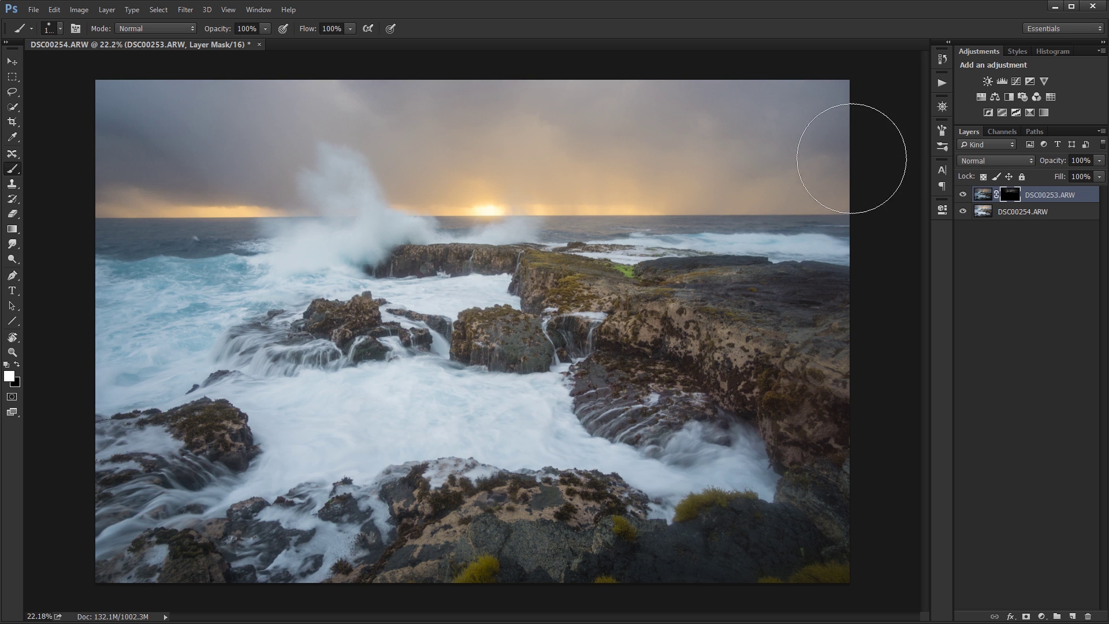
- View the DSC00253.ARW mask alone and paint black over the wave splash, using brush sizes 700 and 900
{"action": "left_click", "coordinate": [1010, 197], "text": "alt"}
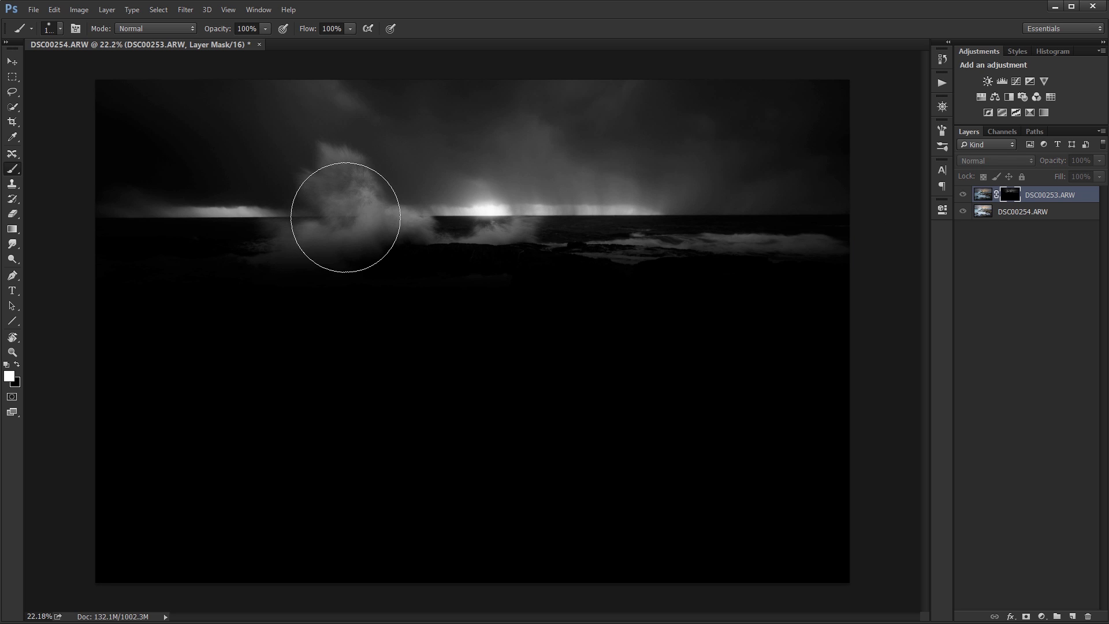
{"action": "key", "text": "x"}
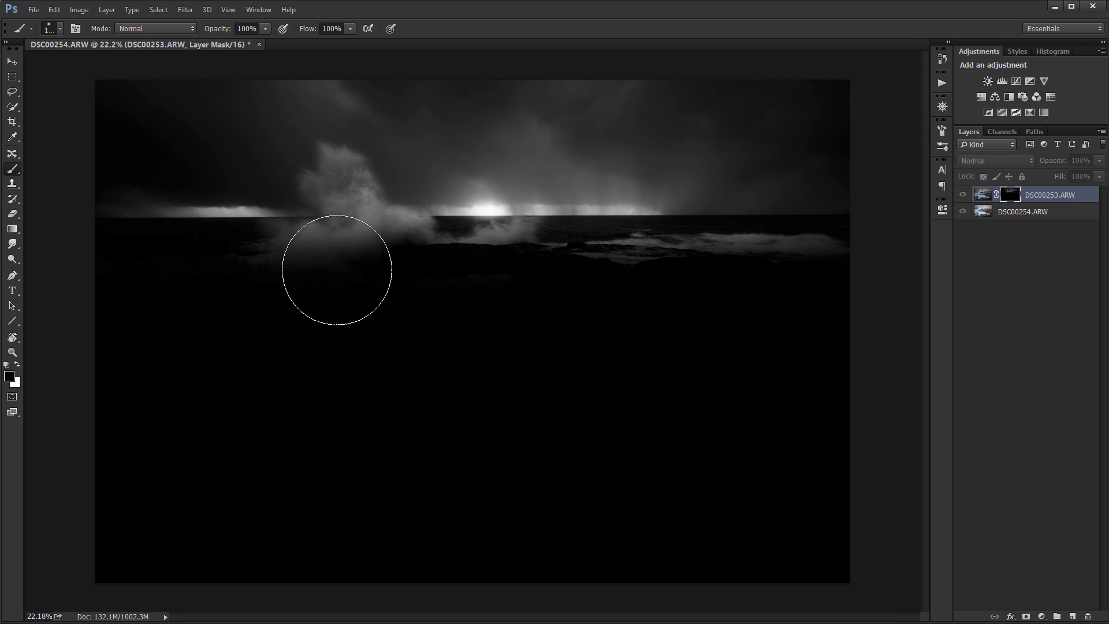
{"action": "key", "text": "bracketleft"}
{"action": "key", "text": "bracketleft"}
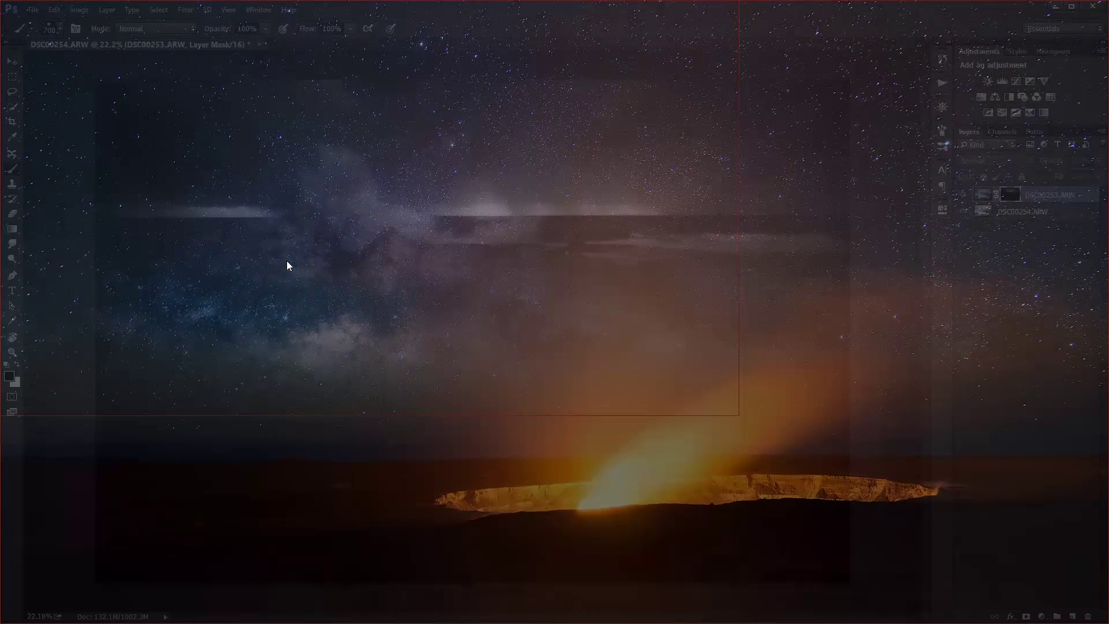
{"action": "scroll", "coordinate": [289, 295], "scroll_direction": "up", "scroll_amount": 5}
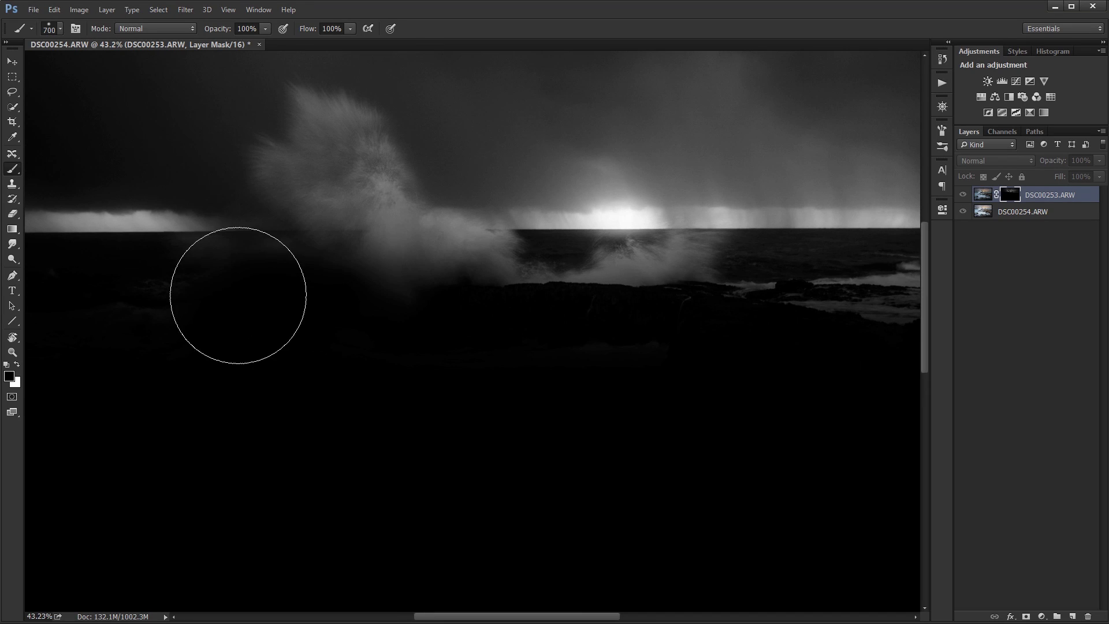
{"action": "left_click_drag", "start_coordinate": [421, 317], "coordinate": [329, 364]}
{"action": "mouse_move", "coordinate": [292, 315]}
{"action": "left_mouse_down"}
{"action": "mouse_move", "coordinate": [279, 332]}
{"action": "mouse_move", "coordinate": [245, 211]}
{"action": "mouse_move", "coordinate": [230, 210]}
{"action": "left_mouse_up"}
{"action": "key", "text": "bracketright"}
{"action": "key", "text": "bracketright"}
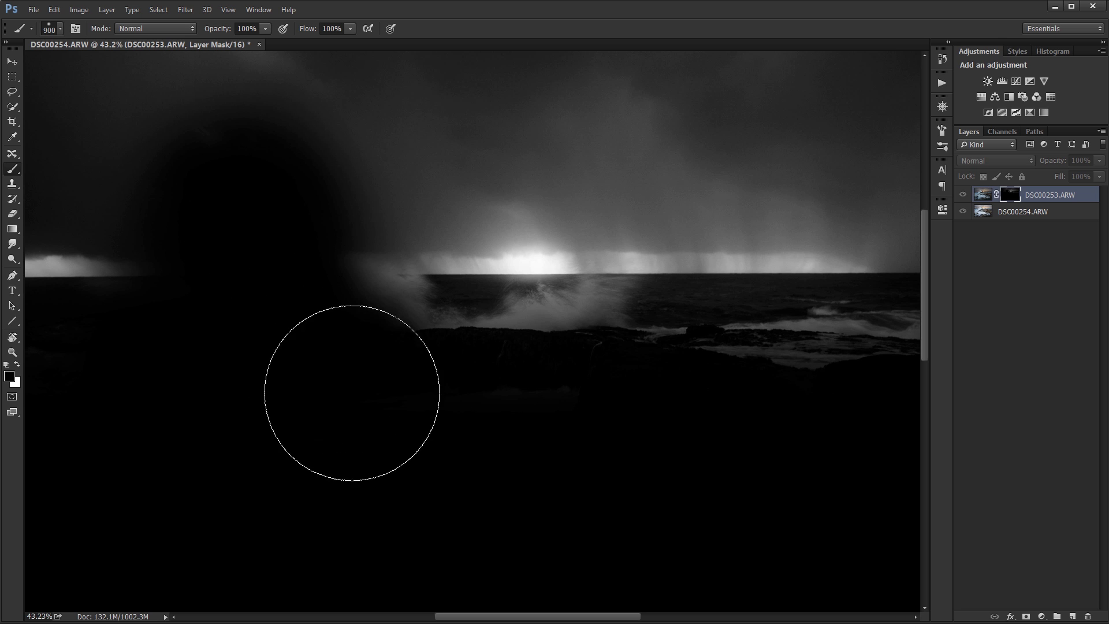
- Paint black over the rocks and sea below the horizon on the mask, reducing the brush to 300, and return to the image view
{"action": "key", "text": "bracketleft"}
{"action": "key", "text": "bracketleft"}
{"action": "key", "text": "bracketleft"}
{"action": "mouse_move", "coordinate": [373, 349]}
{"action": "left_mouse_down"}
{"action": "mouse_move", "coordinate": [360, 316]}
{"action": "mouse_move", "coordinate": [417, 358]}
{"action": "mouse_move", "coordinate": [406, 326]}
{"action": "mouse_move", "coordinate": [446, 366]}
{"action": "mouse_move", "coordinate": [449, 350]}
{"action": "mouse_move", "coordinate": [474, 337]}
{"action": "mouse_move", "coordinate": [564, 334]}
{"action": "mouse_move", "coordinate": [511, 319]}
{"action": "mouse_move", "coordinate": [560, 317]}
{"action": "mouse_move", "coordinate": [278, 353]}
{"action": "left_mouse_up"}
{"action": "key", "text": "bracketleft"}
{"action": "key", "text": "bracketleft"}
{"action": "key", "text": "bracketleft"}
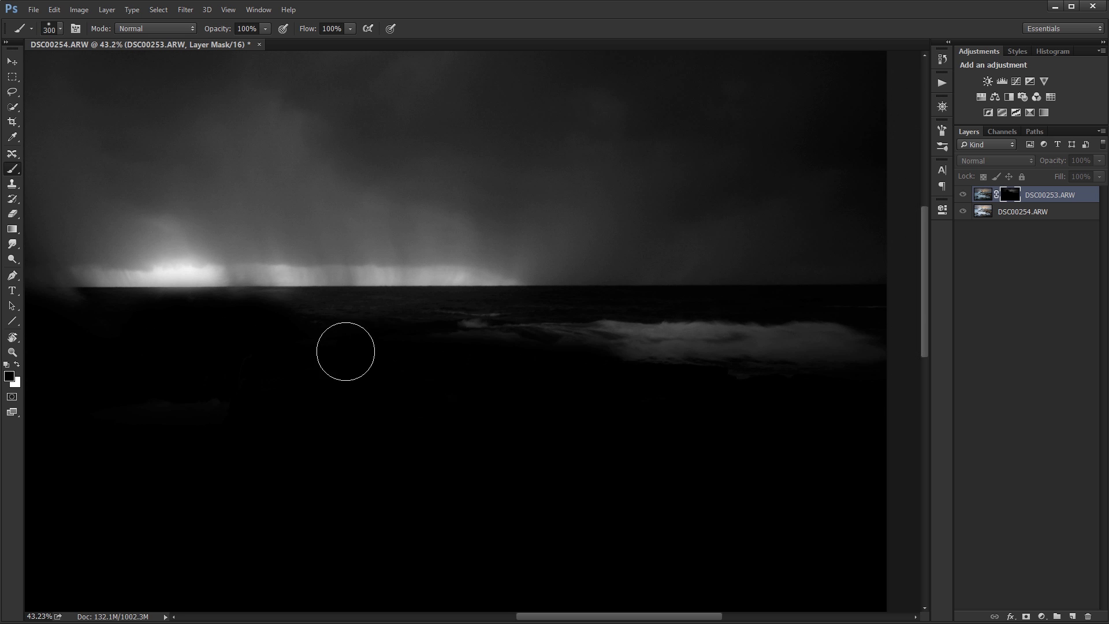
{"action": "scroll", "coordinate": [285, 396], "scroll_direction": "right", "scroll_amount": 5}
{"action": "left_click_drag", "start_coordinate": [351, 349], "coordinate": [661, 349]}
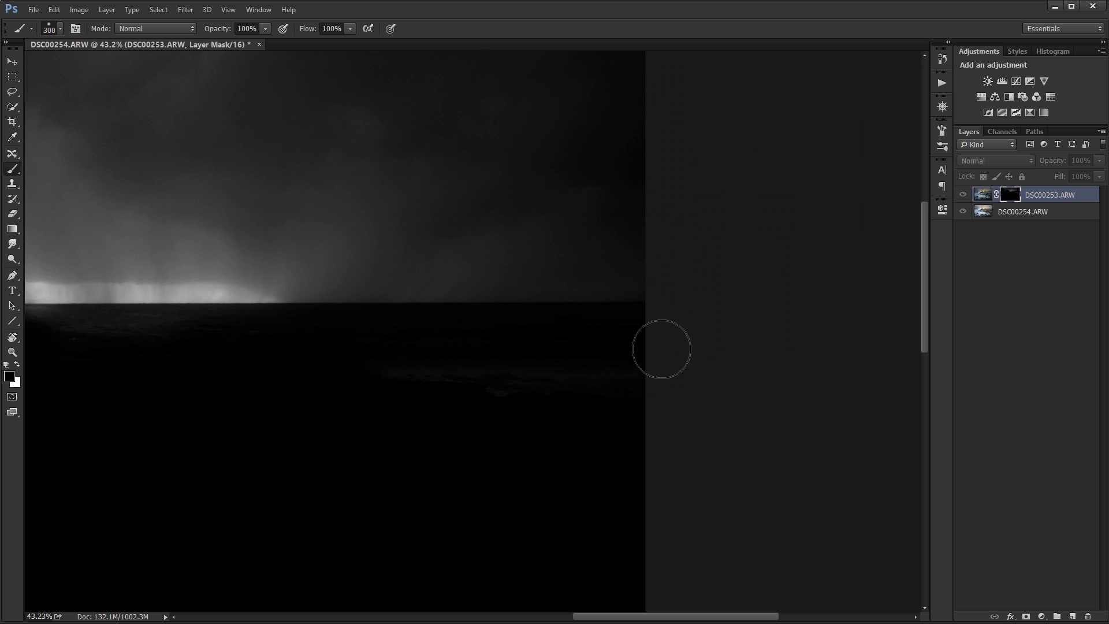
{"action": "scroll", "coordinate": [367, 359], "scroll_direction": "down", "scroll_amount": 5}
{"action": "scroll", "coordinate": [366, 358], "scroll_direction": "up", "scroll_amount": 1}
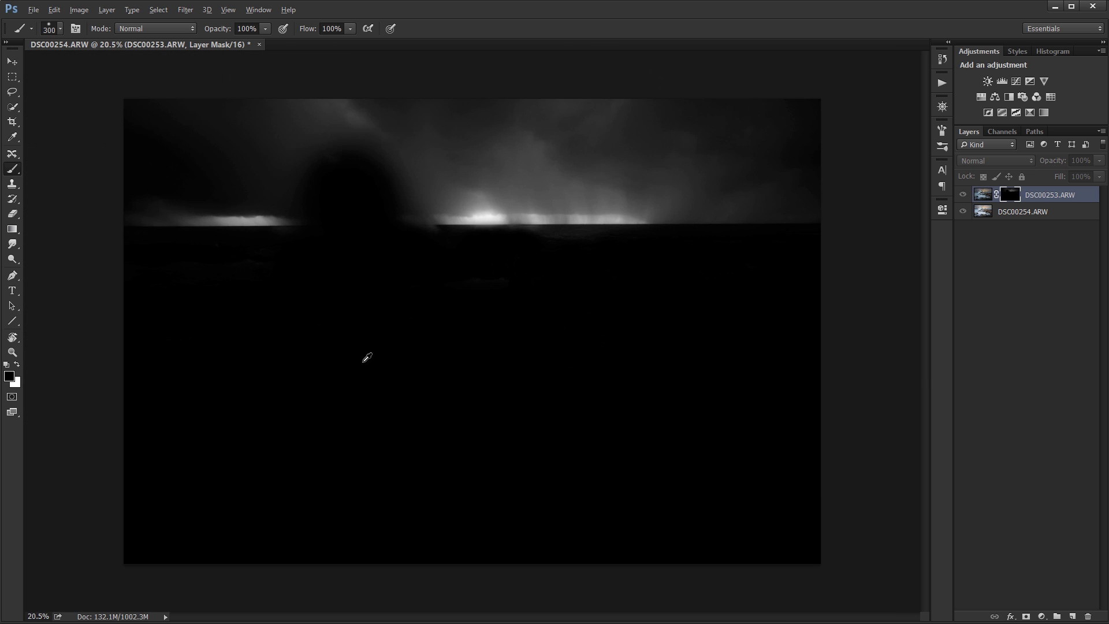
{"action": "left_click", "coordinate": [1012, 198], "text": "alt"}
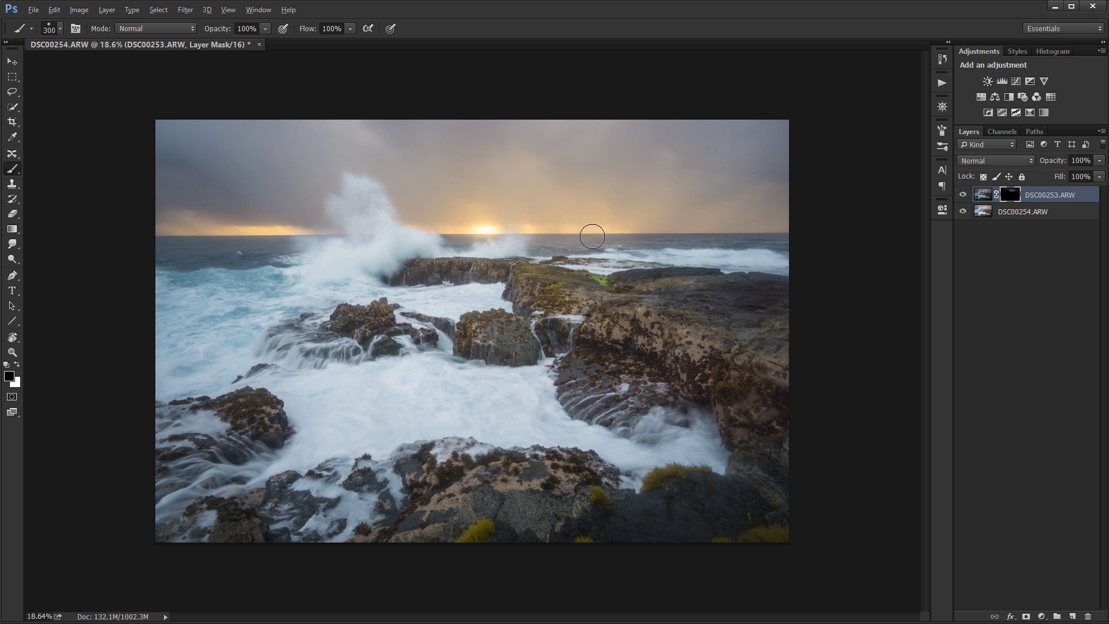
{"action": "left_click", "coordinate": [998, 212]}
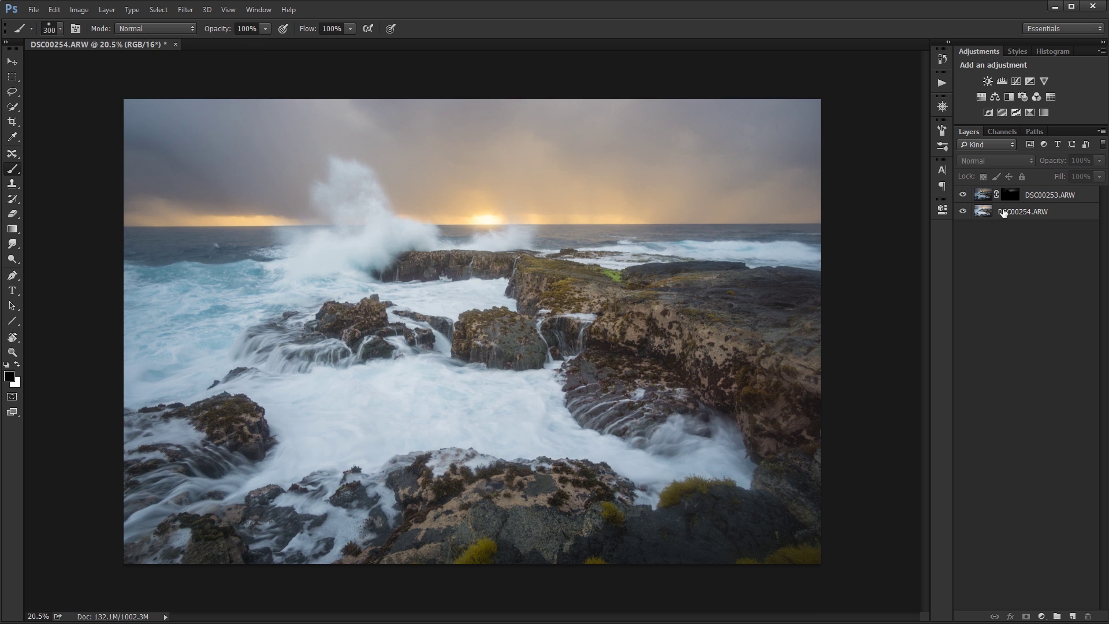
{"action": "left_click", "coordinate": [983, 197]}
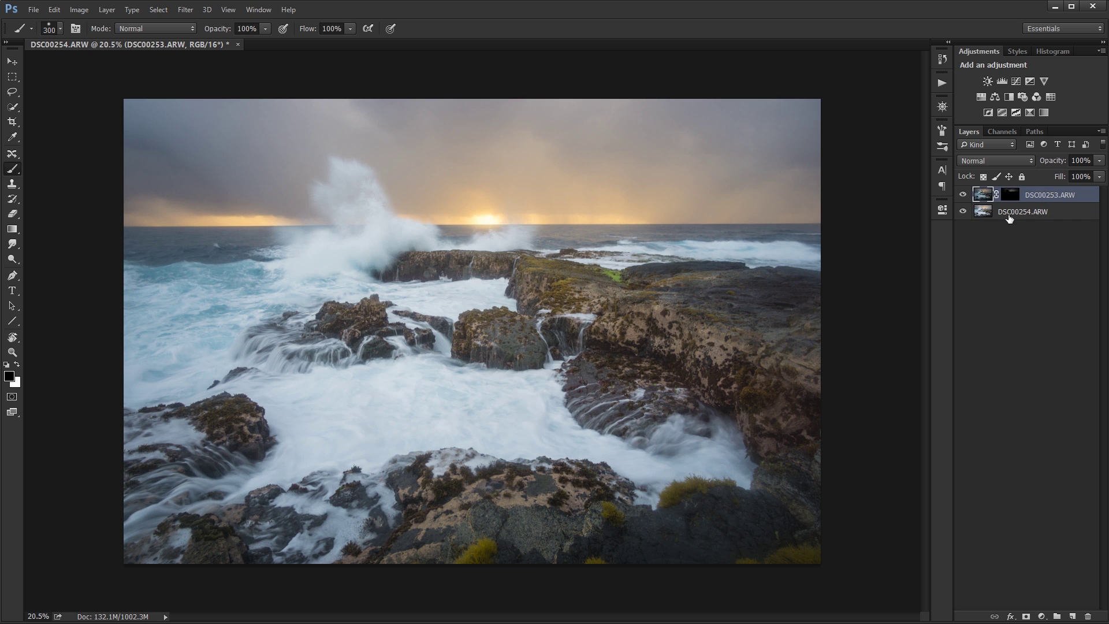
{"action": "left_click", "coordinate": [997, 212]}
- Add a new layer above DSC00253.ARW in Soft Light mode, filled with the neutral 50% gray
{"action": "left_click", "coordinate": [985, 198]}
{"action": "key", "text": "ctrl+shift+n"}
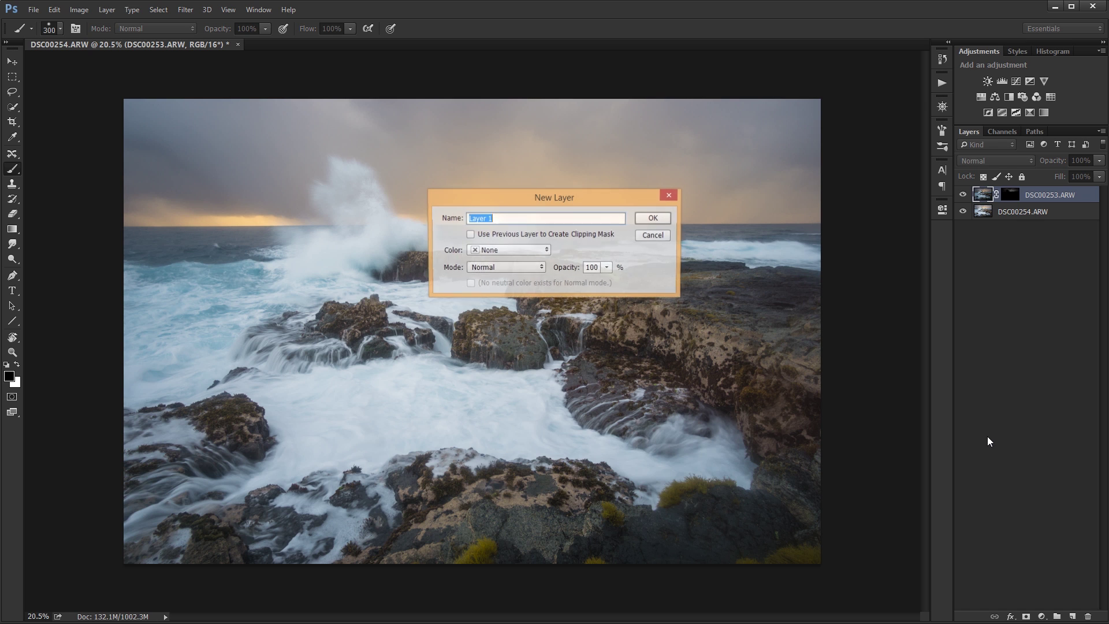
{"action": "left_click_drag", "start_coordinate": [589, 197], "coordinate": [561, 200]}
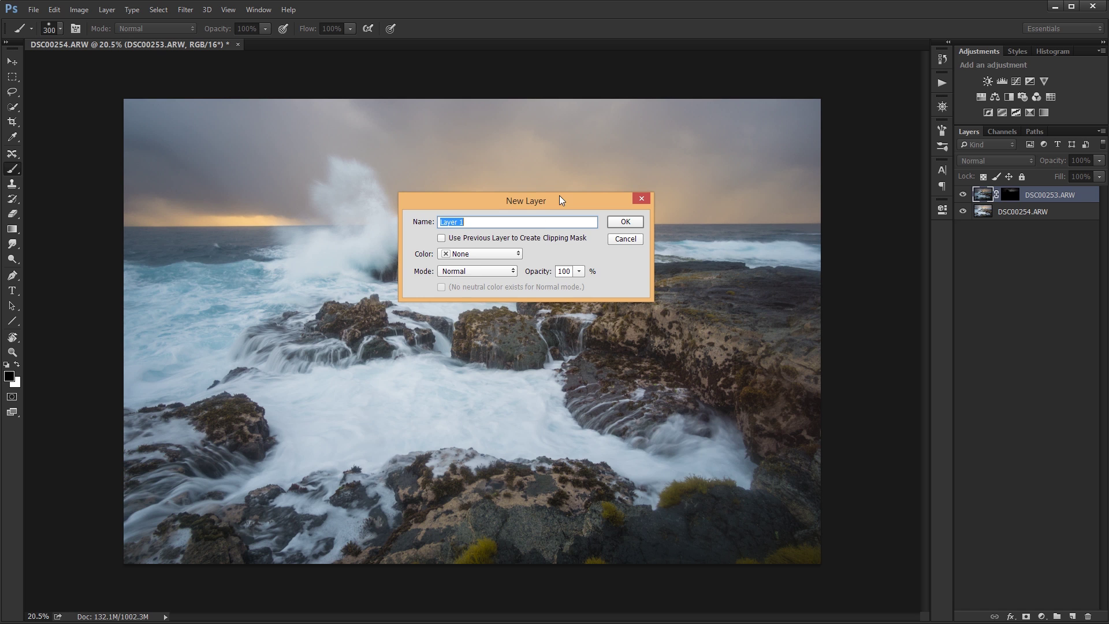
{"action": "left_click", "coordinate": [472, 272]}
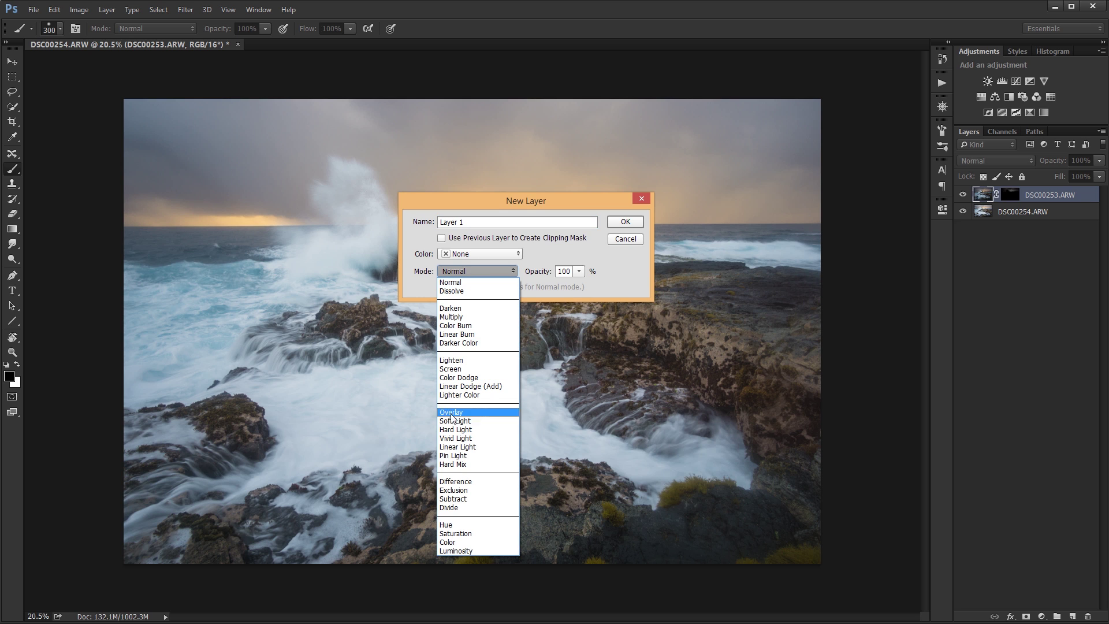
{"action": "left_click", "coordinate": [455, 422]}
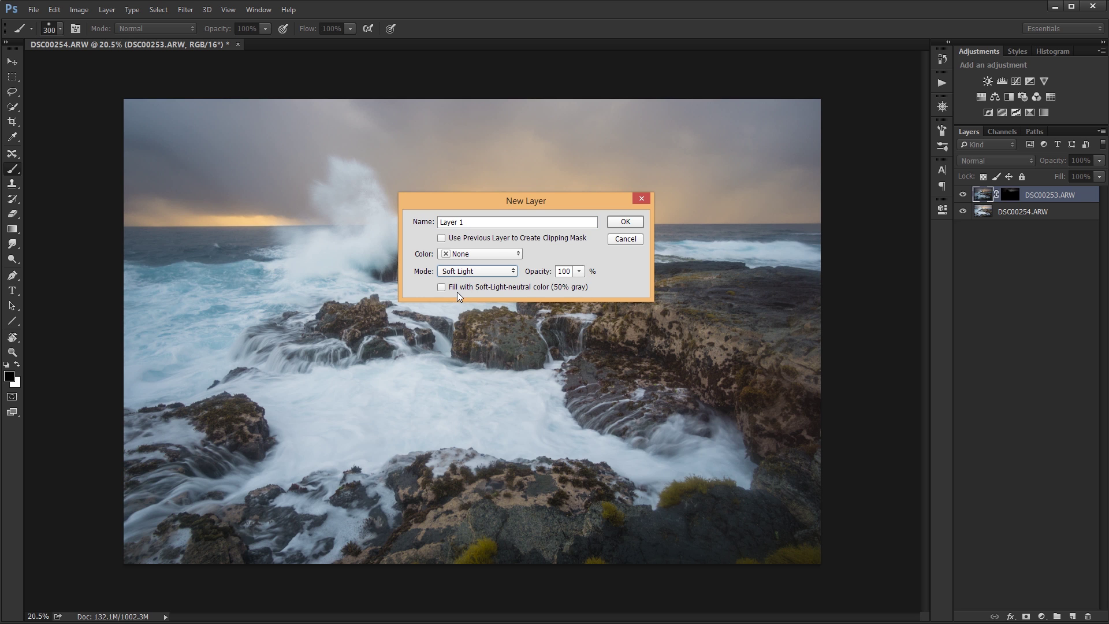
{"action": "left_click", "coordinate": [482, 289]}
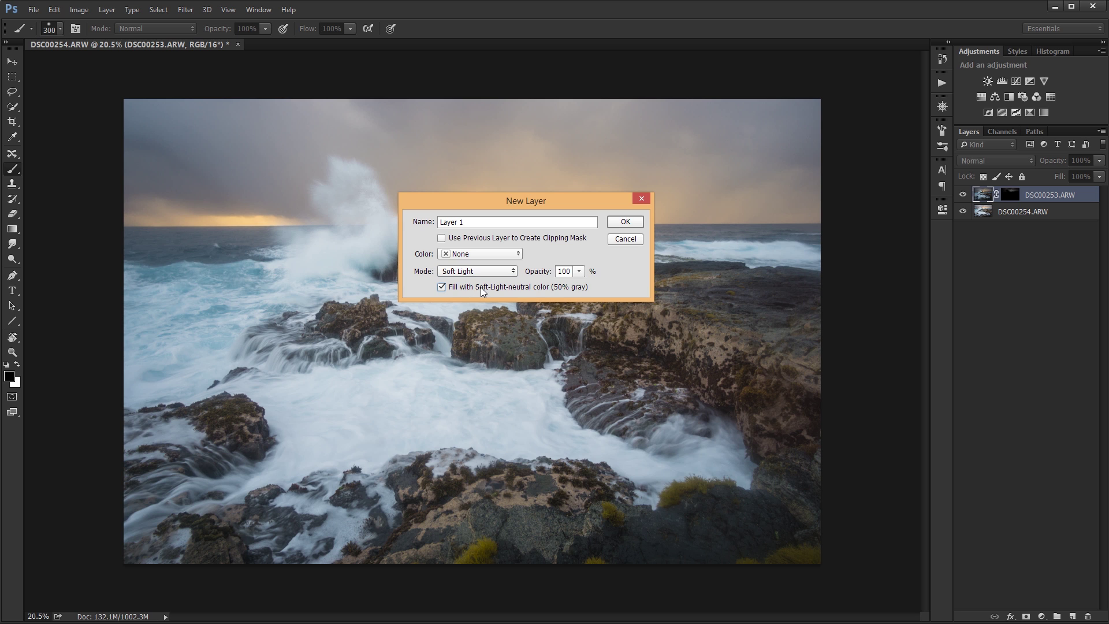
{"action": "left_click", "coordinate": [642, 227]}
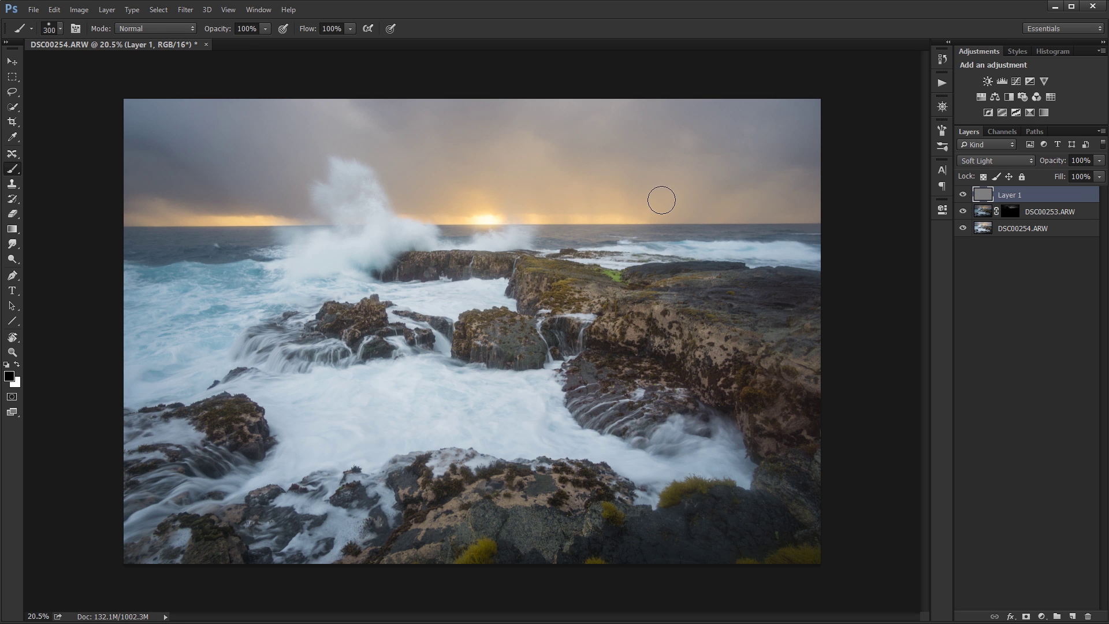
- Try burning and dodging the central rock by painting black and white strokes on the gray layer with a 600 brush
{"action": "left_click", "coordinate": [11, 62]}
{"action": "left_click", "coordinate": [6, 172]}
{"action": "scroll", "coordinate": [419, 324], "scroll_direction": "up", "scroll_amount": 2}
{"action": "key", "text": "alt"}
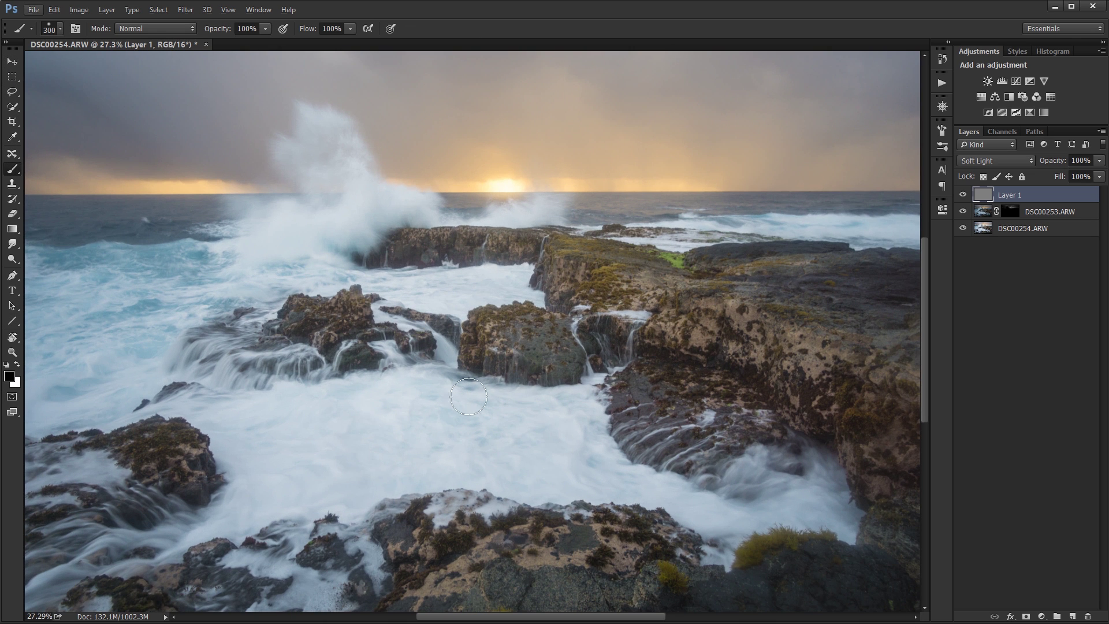
{"action": "key", "text": "bracketright"}
{"action": "key", "text": "bracketright"}
{"action": "key", "text": "bracketright"}
{"action": "mouse_move", "coordinate": [502, 370]}
{"action": "left_mouse_down"}
{"action": "mouse_move", "coordinate": [544, 318]}
{"action": "mouse_move", "coordinate": [523, 411]}
{"action": "mouse_move", "coordinate": [519, 318]}
{"action": "mouse_move", "coordinate": [512, 341]}
{"action": "left_mouse_up"}
{"action": "key", "text": "x"}
{"action": "mouse_move", "coordinate": [562, 281]}
{"action": "left_mouse_down"}
{"action": "mouse_move", "coordinate": [528, 382]}
{"action": "mouse_move", "coordinate": [524, 327]}
{"action": "mouse_move", "coordinate": [520, 426]}
{"action": "mouse_move", "coordinate": [567, 352]}
{"action": "mouse_move", "coordinate": [576, 244]}
{"action": "mouse_move", "coordinate": [564, 393]}
{"action": "left_mouse_up"}
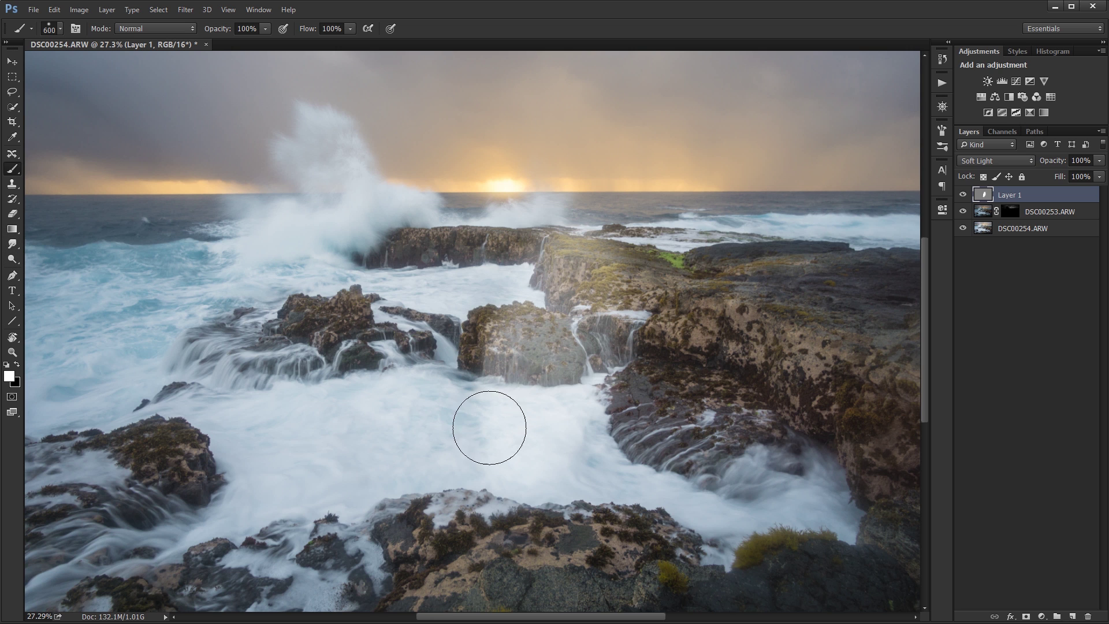
- Show only the gray Soft Light layer and paint white and black test strokes beside the existing ones
{"action": "left_click", "coordinate": [964, 195], "text": "alt"}
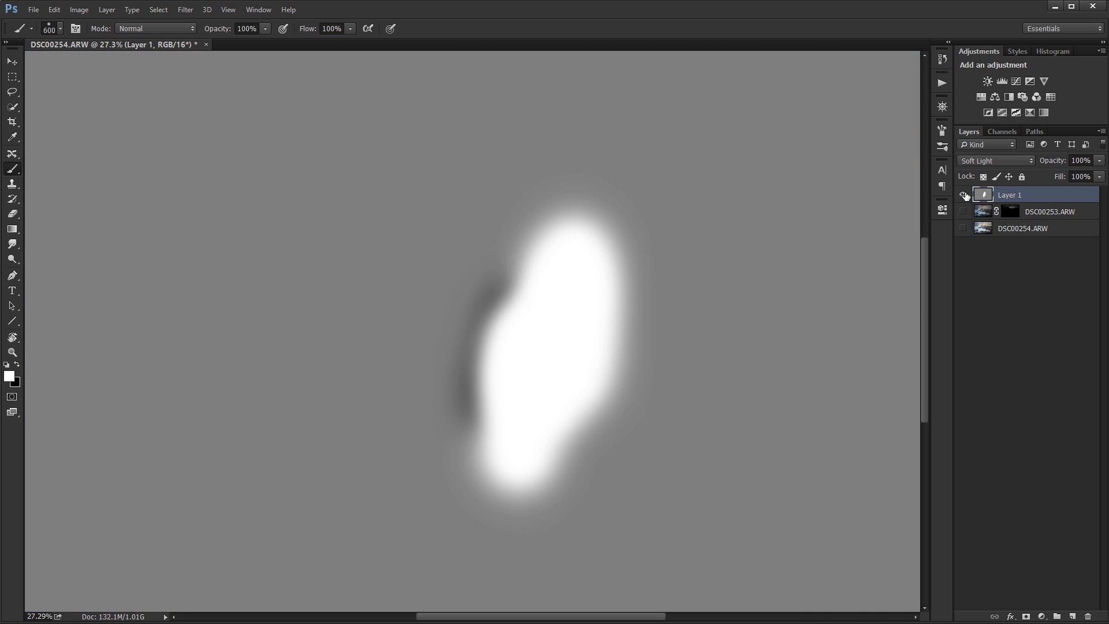
{"action": "mouse_move", "coordinate": [718, 289]}
{"action": "left_mouse_down"}
{"action": "mouse_move", "coordinate": [709, 402]}
{"action": "mouse_move", "coordinate": [735, 257]}
{"action": "mouse_move", "coordinate": [715, 375]}
{"action": "mouse_move", "coordinate": [717, 261]}
{"action": "mouse_move", "coordinate": [743, 322]}
{"action": "left_mouse_up"}
{"action": "key", "text": "x"}
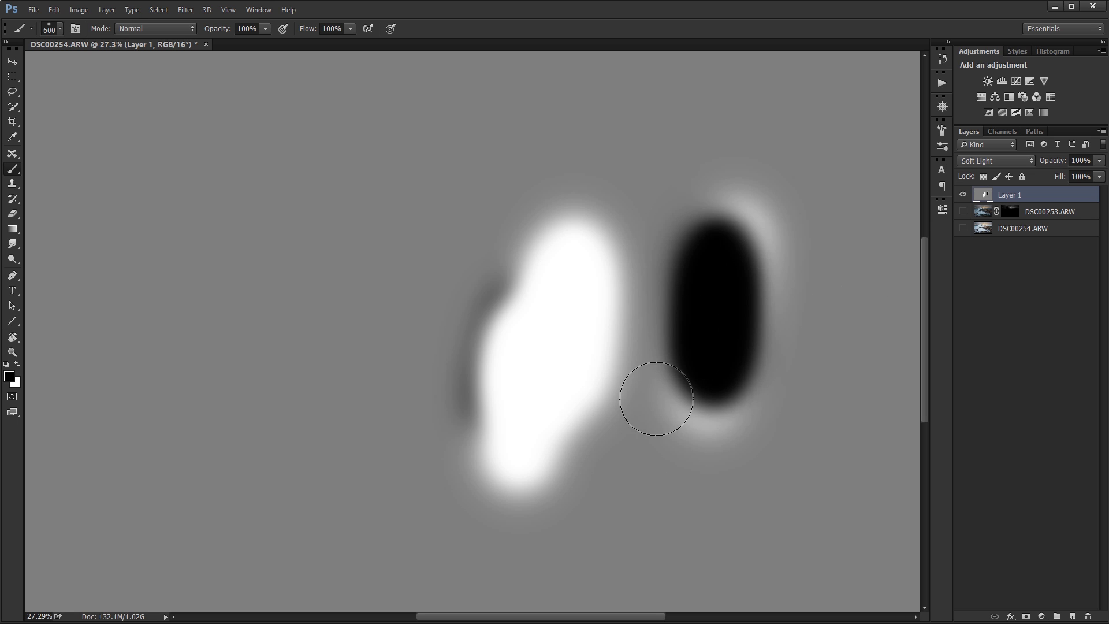
- Undo all the test brush strokes on the gray Soft Light layer
{"action": "key", "text": "ctrl+alt+z"}
{"action": "key", "text": "ctrl+alt+z"}
{"action": "key", "text": "ctrl+alt+z"}
{"action": "key", "text": "ctrl+alt+z"}
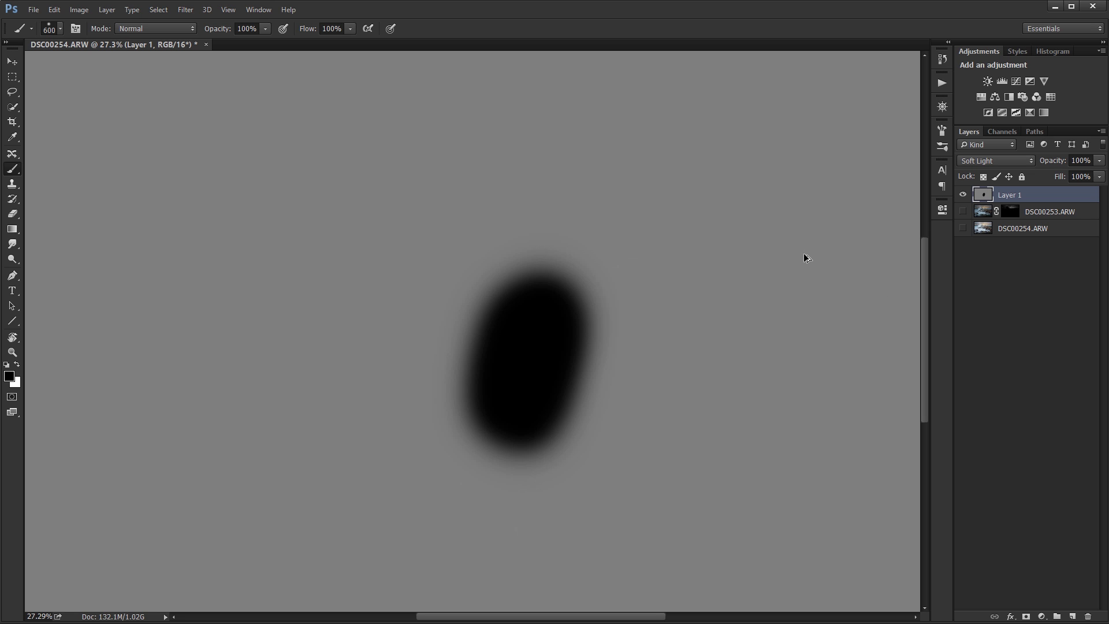
{"action": "scroll", "coordinate": [722, 301], "scroll_direction": "down", "scroll_amount": 1}
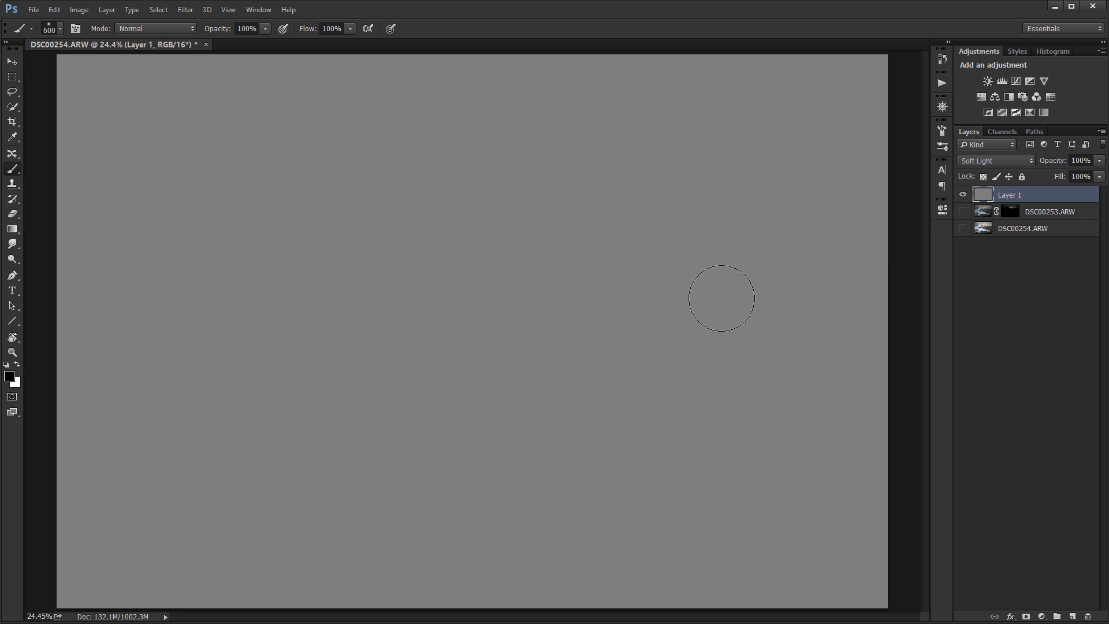
- Show all layers again and set the black brush to size 900 at 20% opacity
{"action": "left_click", "coordinate": [963, 197]}
{"action": "left_click", "coordinate": [963, 195]}
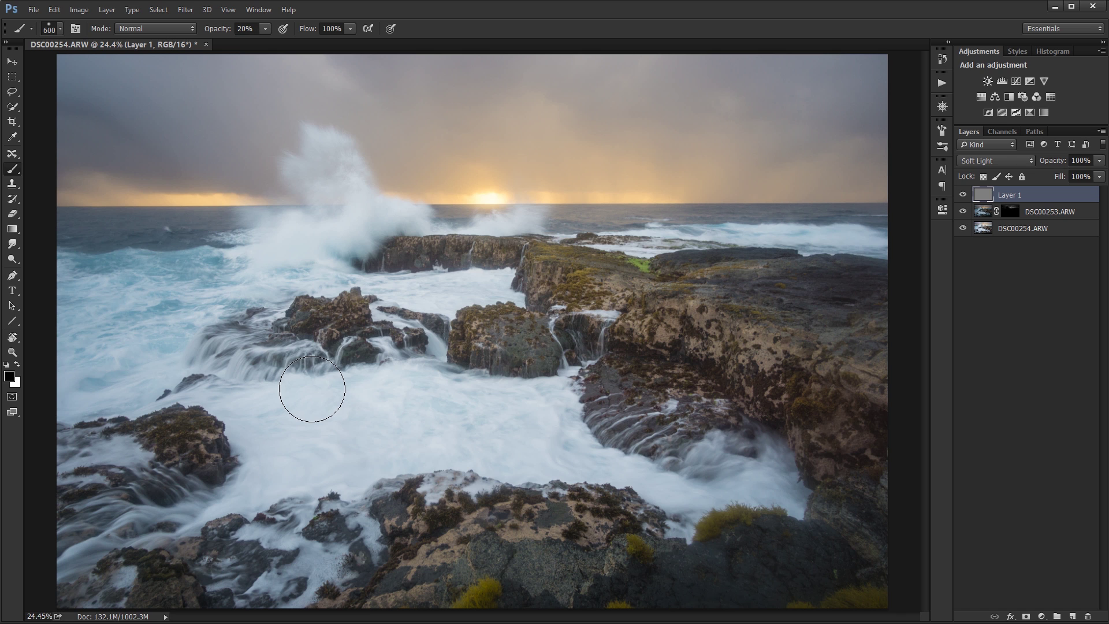
{"action": "key", "text": "bracketright"}
{"action": "key", "text": "bracketright"}
{"action": "key", "text": "bracketright"}
- Load the Brights 1 channel as a selection, target the gray Soft Light layer and hide the selection edges
{"action": "left_click", "coordinate": [1000, 132]}
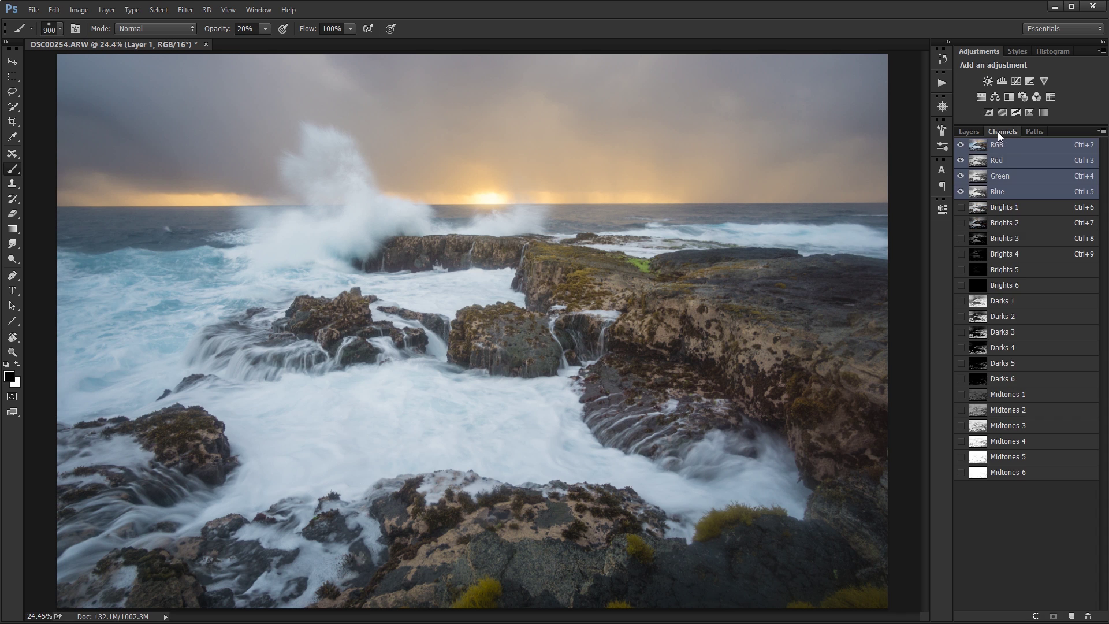
{"action": "left_click", "coordinate": [1012, 209]}
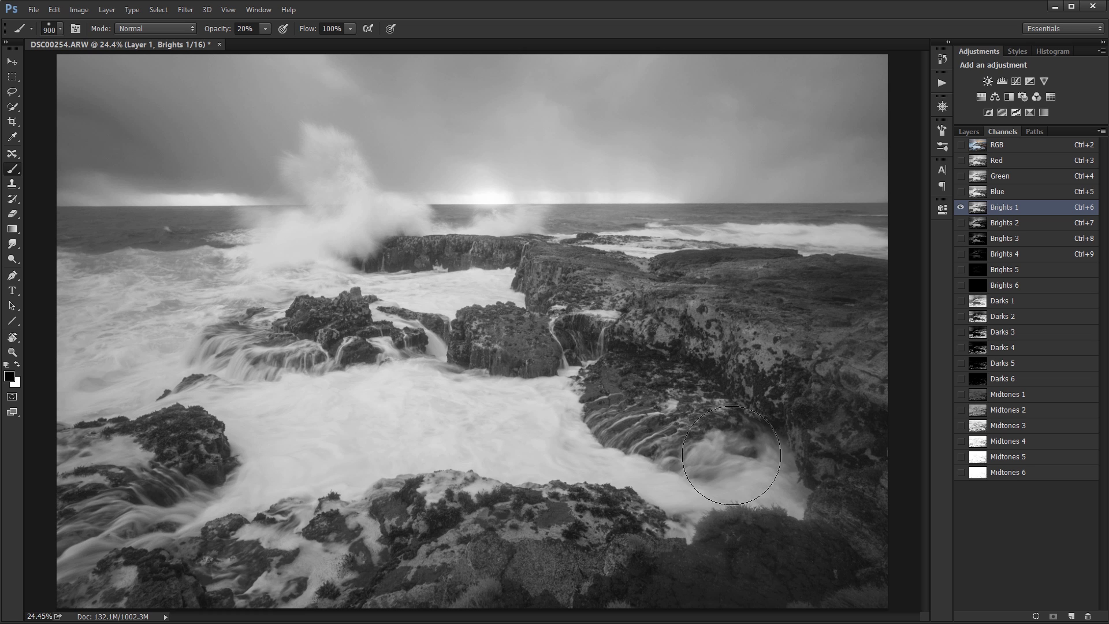
{"action": "left_click", "coordinate": [981, 210], "text": "ctrl"}
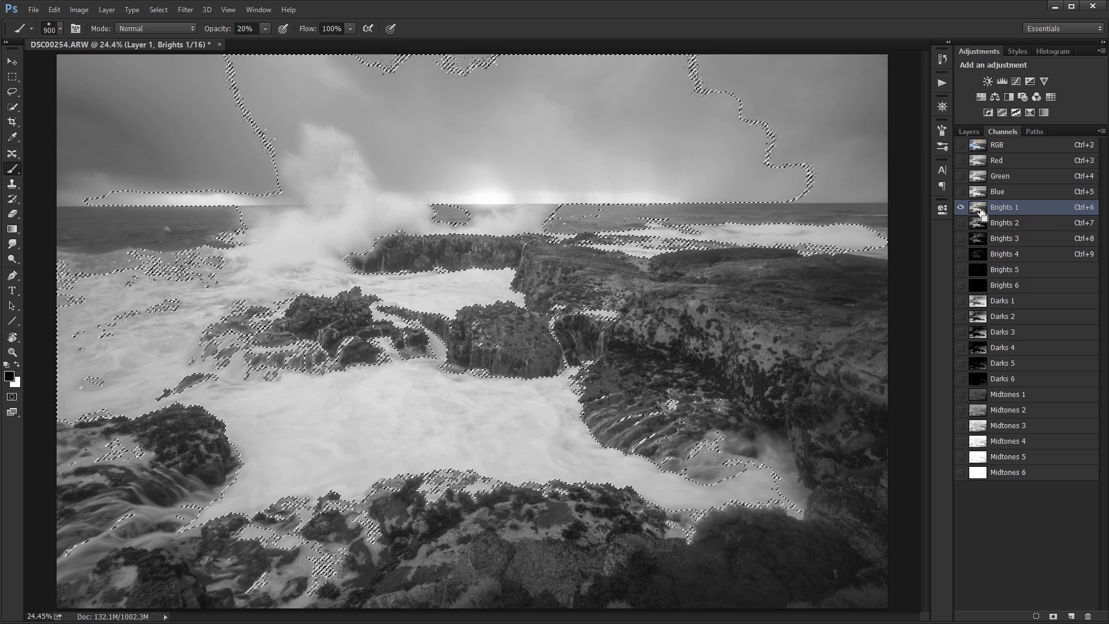
{"action": "left_click", "coordinate": [969, 133]}
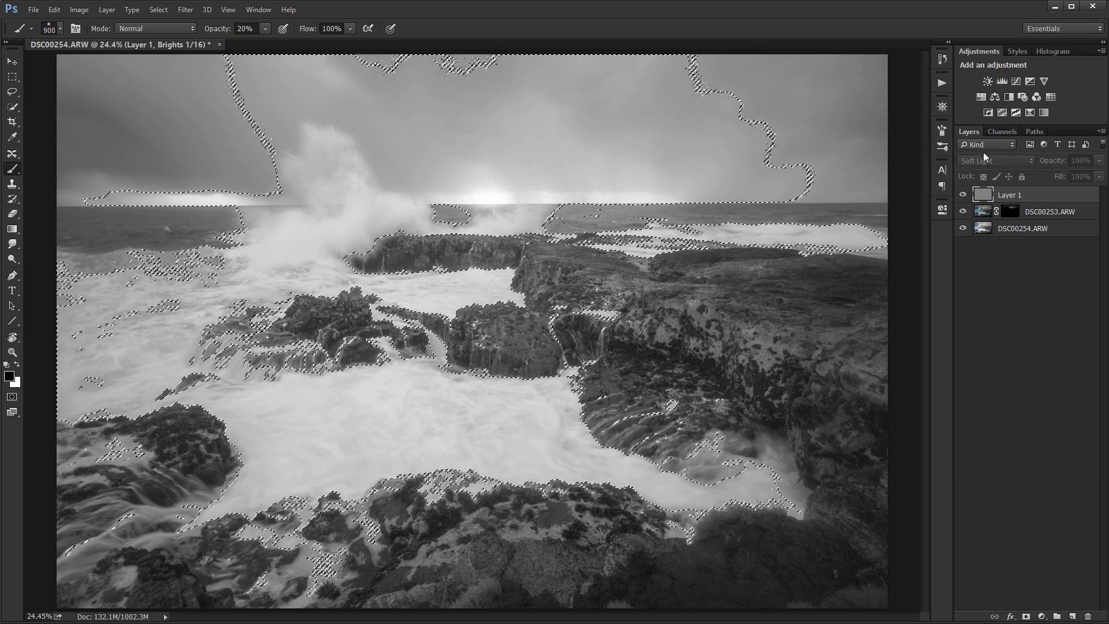
{"action": "left_click", "coordinate": [1001, 196]}
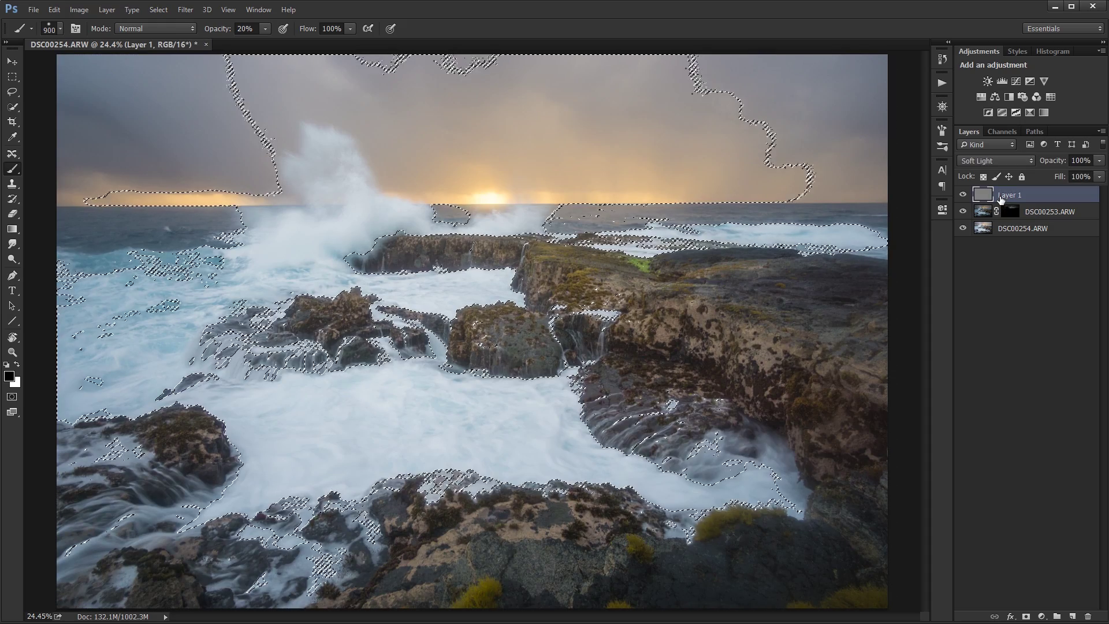
{"action": "key", "text": "ctrl+h"}
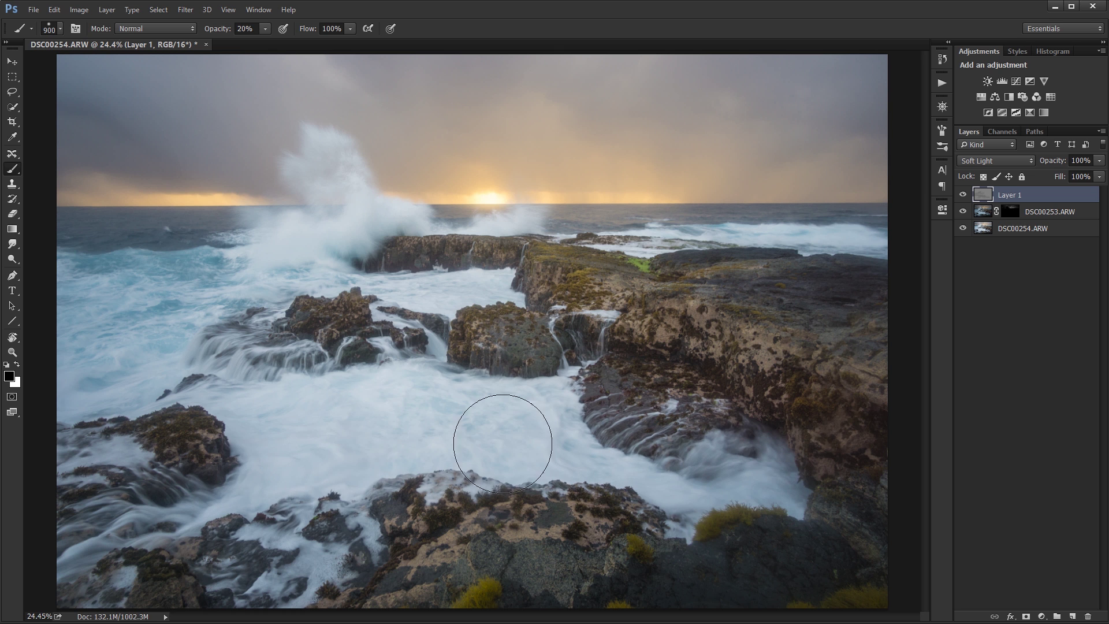
- Burn the bright water by painting black strokes over the foreground pool, the waves and the surf around the rocks on Layer 1
{"action": "mouse_move", "coordinate": [292, 404]}
{"action": "left_mouse_down"}
{"action": "mouse_move", "coordinate": [271, 482]}
{"action": "mouse_move", "coordinate": [310, 412]}
{"action": "mouse_move", "coordinate": [250, 492]}
{"action": "mouse_move", "coordinate": [303, 465]}
{"action": "left_mouse_up"}
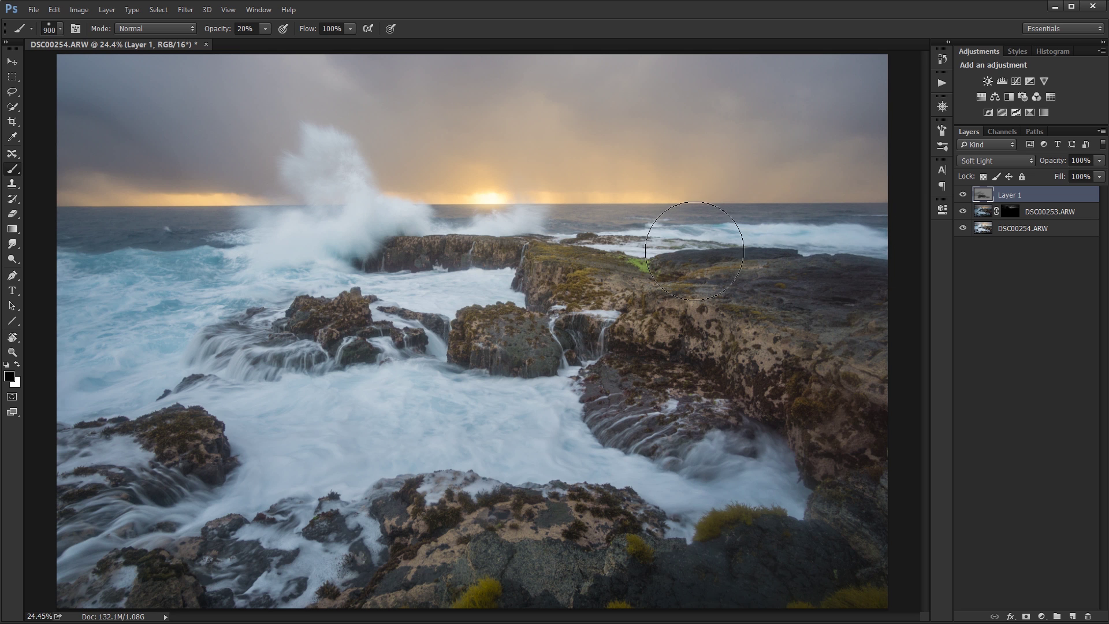
{"action": "left_click_drag", "start_coordinate": [477, 291], "coordinate": [456, 295]}
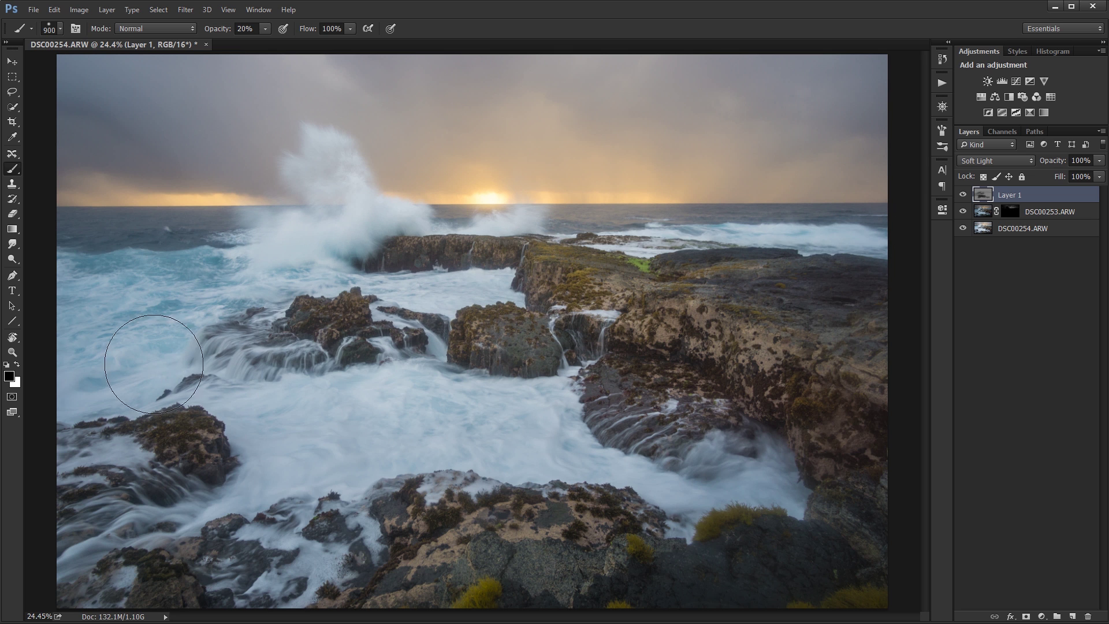
{"action": "mouse_move", "coordinate": [71, 322]}
{"action": "left_mouse_down"}
{"action": "mouse_move", "coordinate": [88, 388]}
{"action": "mouse_move", "coordinate": [102, 328]}
{"action": "mouse_move", "coordinate": [123, 313]}
{"action": "mouse_move", "coordinate": [89, 318]}
{"action": "mouse_move", "coordinate": [94, 407]}
{"action": "mouse_move", "coordinate": [277, 436]}
{"action": "mouse_move", "coordinate": [224, 419]}
{"action": "mouse_move", "coordinate": [147, 501]}
{"action": "mouse_move", "coordinate": [157, 509]}
{"action": "mouse_move", "coordinate": [362, 455]}
{"action": "mouse_move", "coordinate": [269, 484]}
{"action": "mouse_move", "coordinate": [293, 428]}
{"action": "mouse_move", "coordinate": [259, 493]}
{"action": "mouse_move", "coordinate": [277, 447]}
{"action": "mouse_move", "coordinate": [526, 426]}
{"action": "mouse_move", "coordinate": [266, 407]}
{"action": "mouse_move", "coordinate": [503, 433]}
{"action": "mouse_move", "coordinate": [325, 410]}
{"action": "mouse_move", "coordinate": [440, 408]}
{"action": "mouse_move", "coordinate": [665, 456]}
{"action": "left_mouse_up"}
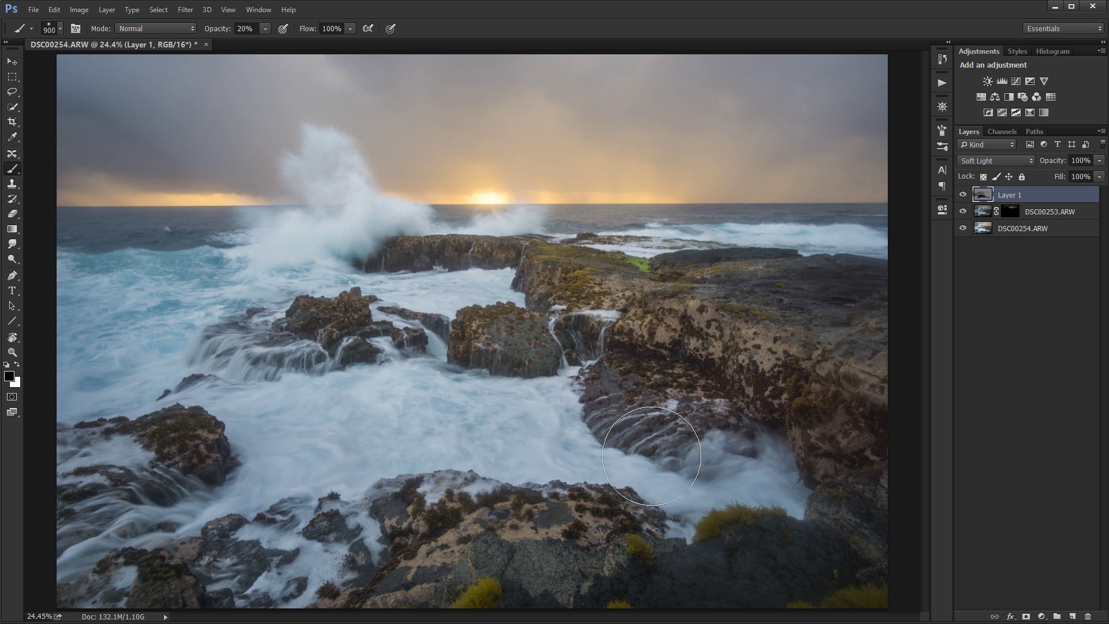
{"action": "left_click_drag", "start_coordinate": [437, 405], "coordinate": [746, 480]}
{"action": "mouse_move", "coordinate": [618, 478]}
{"action": "left_mouse_down"}
{"action": "mouse_move", "coordinate": [408, 416]}
{"action": "mouse_move", "coordinate": [216, 470]}
{"action": "mouse_move", "coordinate": [487, 420]}
{"action": "mouse_move", "coordinate": [462, 288]}
{"action": "left_mouse_up"}
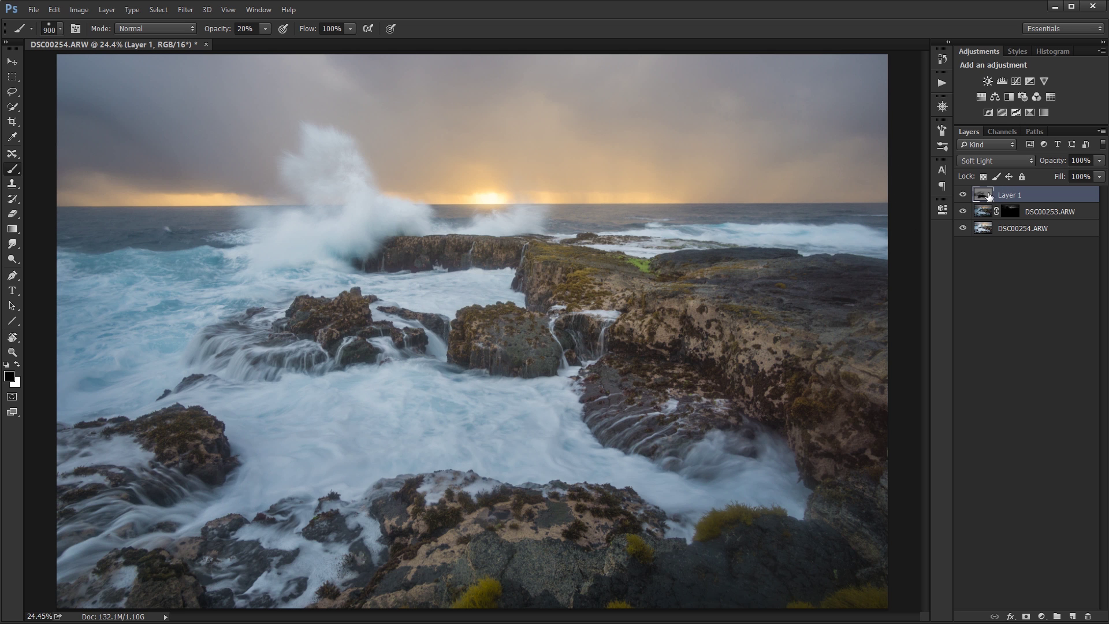
- View the gray Soft Light layer alone to examine the burn strokes, and bring the other layers back
{"action": "left_click", "coordinate": [963, 195], "text": "alt"}
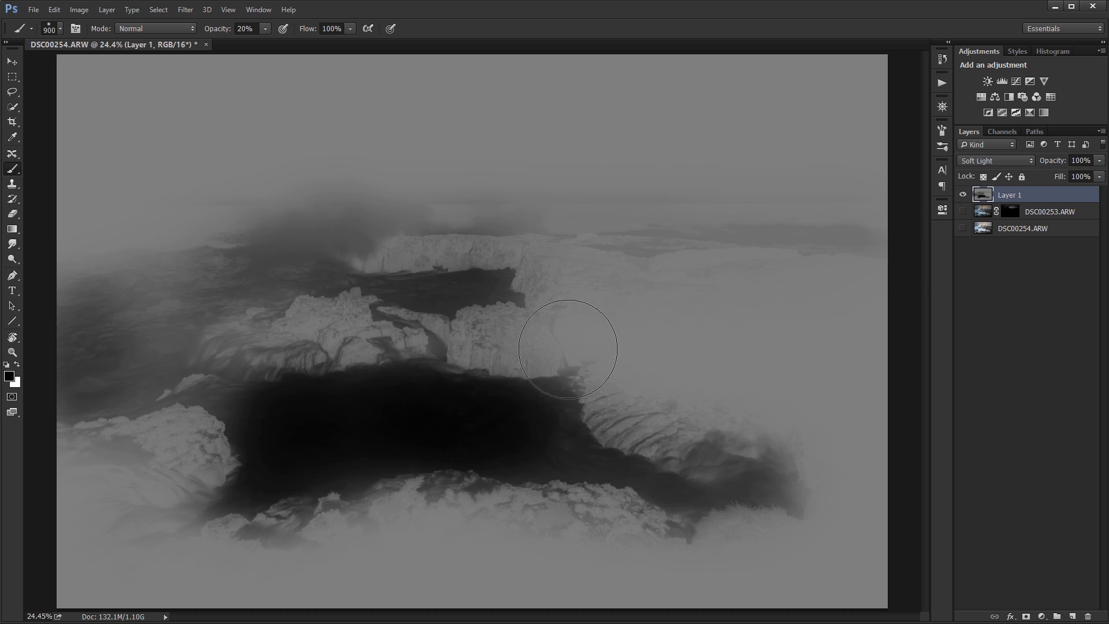
{"action": "mouse_move", "coordinate": [210, 445]}
{"action": "left_mouse_down"}
{"action": "mouse_move", "coordinate": [231, 433]}
{"action": "mouse_move", "coordinate": [227, 409]}
{"action": "left_mouse_up"}
{"action": "left_click", "coordinate": [963, 196], "text": "alt"}
- Compare the image with and without the burning on Layer 1, leaving the layer visible and selected
{"action": "left_click", "coordinate": [963, 195]}
{"action": "left_click", "coordinate": [963, 196]}
{"action": "left_click", "coordinate": [963, 196]}
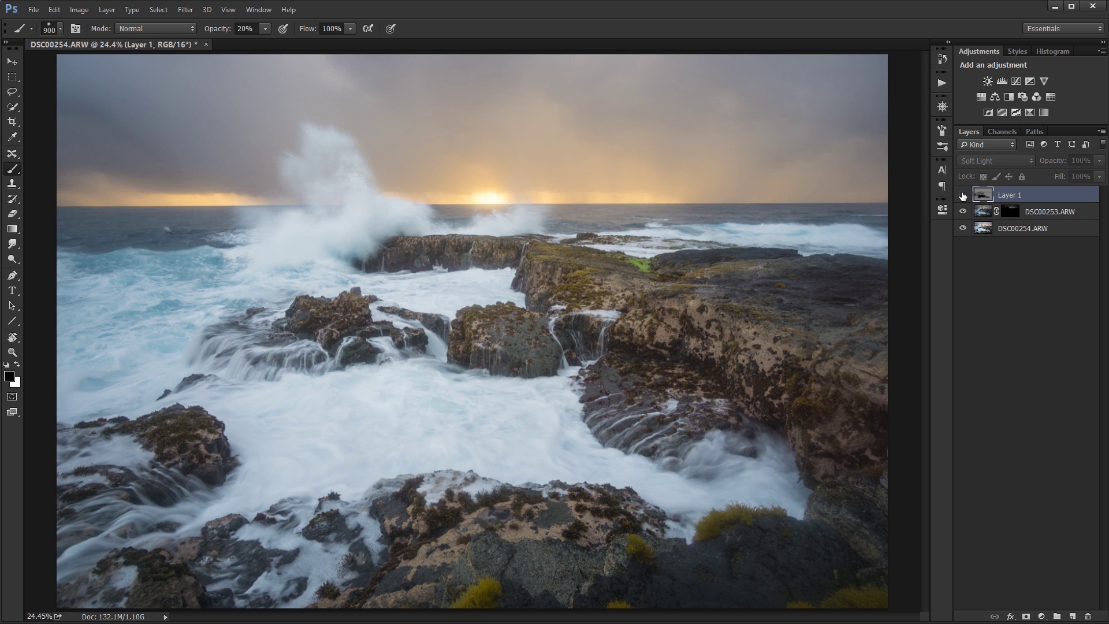
{"action": "left_click", "coordinate": [963, 195]}
{"action": "left_click", "coordinate": [963, 196]}
{"action": "left_click", "coordinate": [963, 195]}
{"action": "left_click", "coordinate": [963, 196]}
{"action": "left_click", "coordinate": [963, 196]}
{"action": "left_click", "coordinate": [963, 196]}
{"action": "left_click", "coordinate": [963, 195]}
{"action": "left_click", "coordinate": [985, 253]}
{"action": "left_click", "coordinate": [1015, 197]}
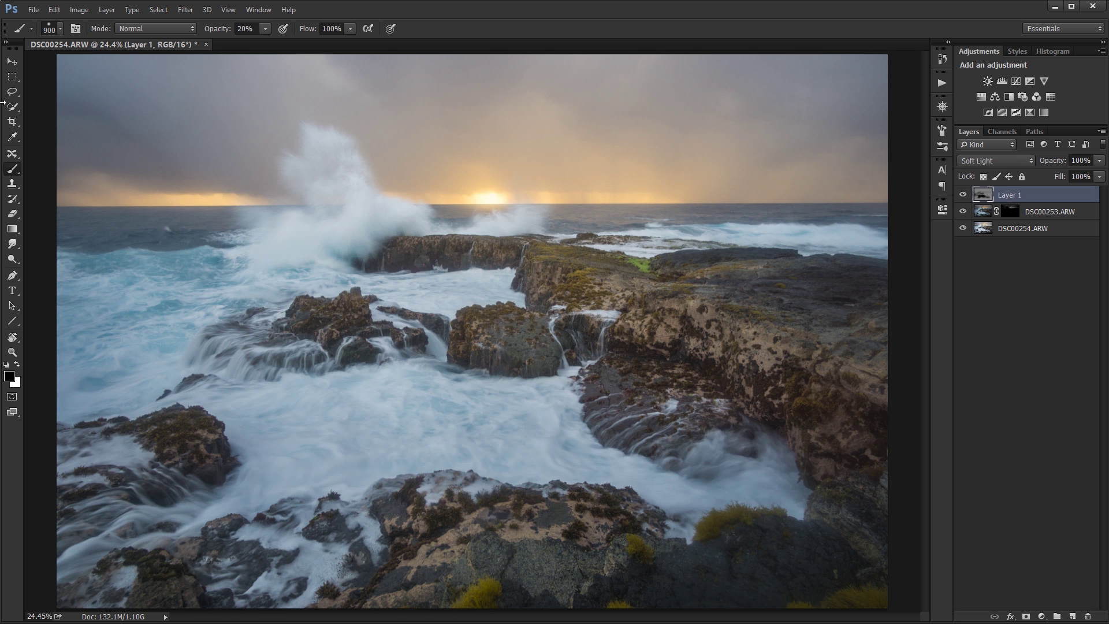
- With no active selection, add a Curves adjustment layer above Layer 1 that darkens the midtones, and invert its mask to black
{"action": "left_click", "coordinate": [16, 62]}
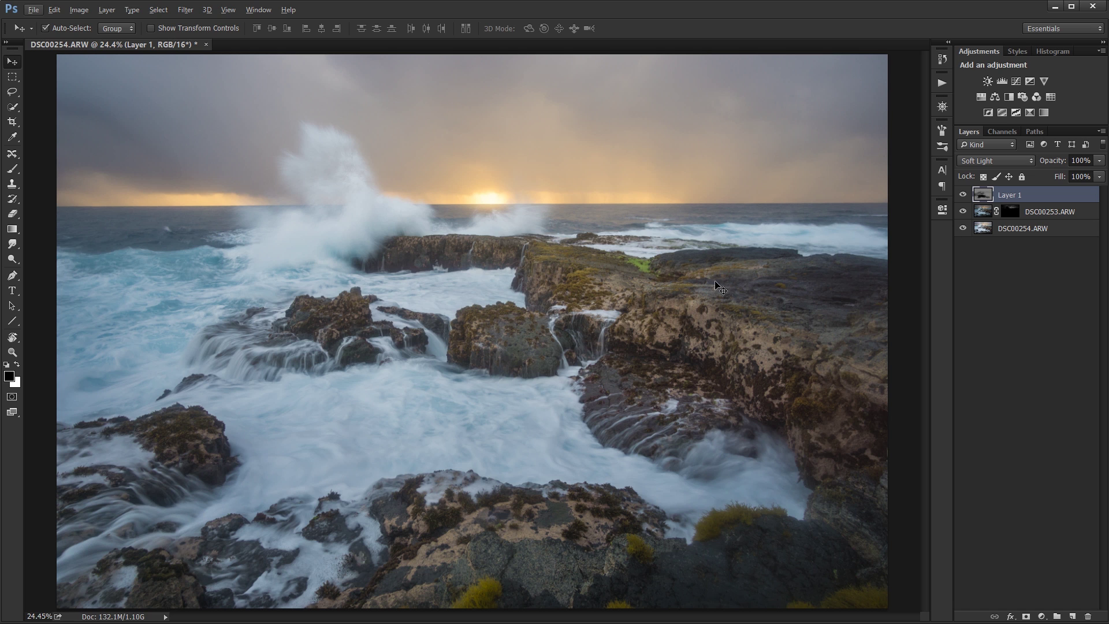
{"action": "left_click", "coordinate": [1017, 81]}
{"action": "left_click", "coordinate": [778, 253]}
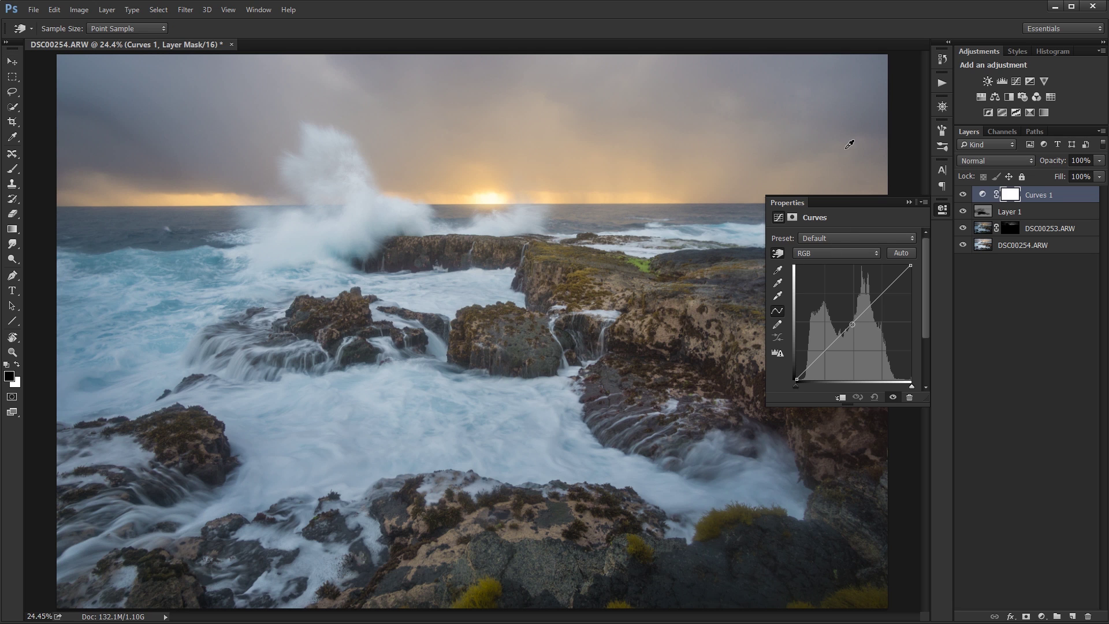
{"action": "left_click_drag", "start_coordinate": [855, 326], "coordinate": [856, 331]}
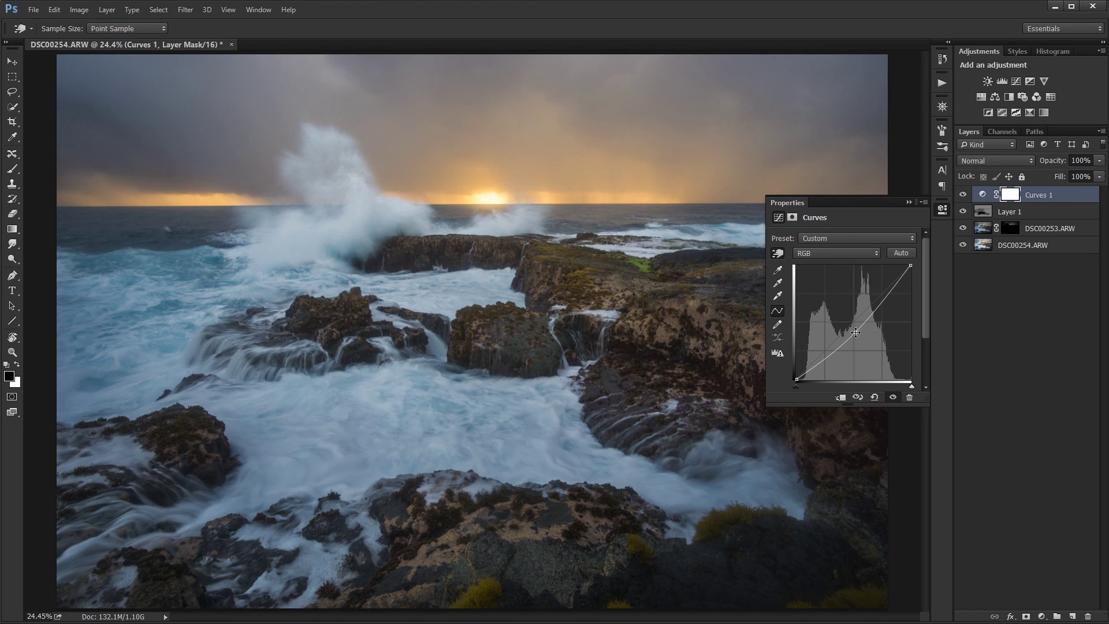
{"action": "left_click", "coordinate": [910, 202]}
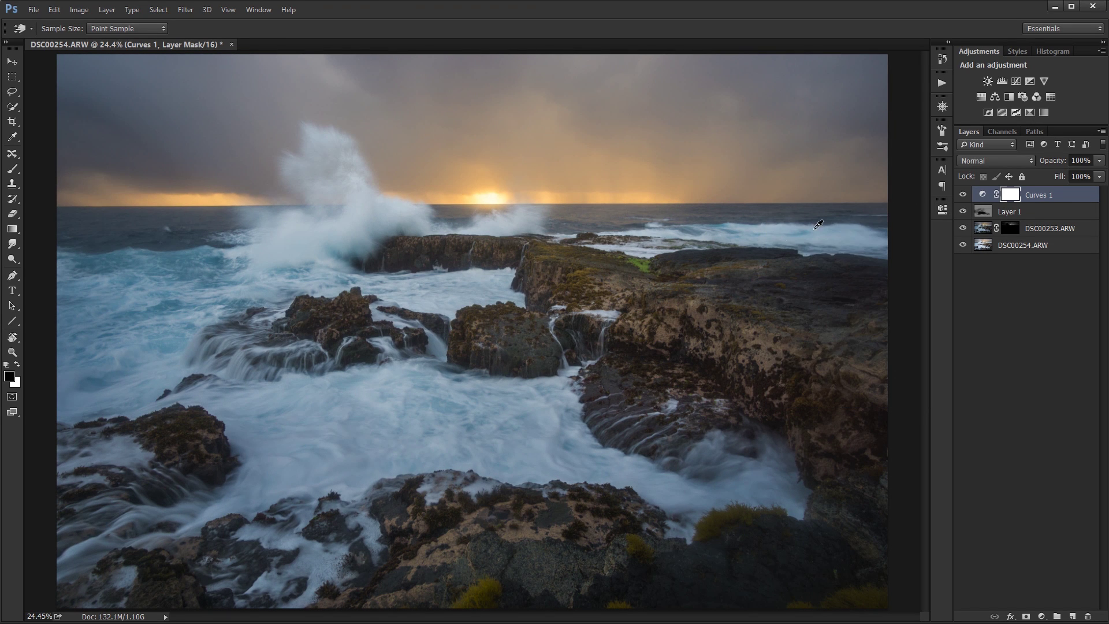
{"action": "key", "text": "ctrl+i"}
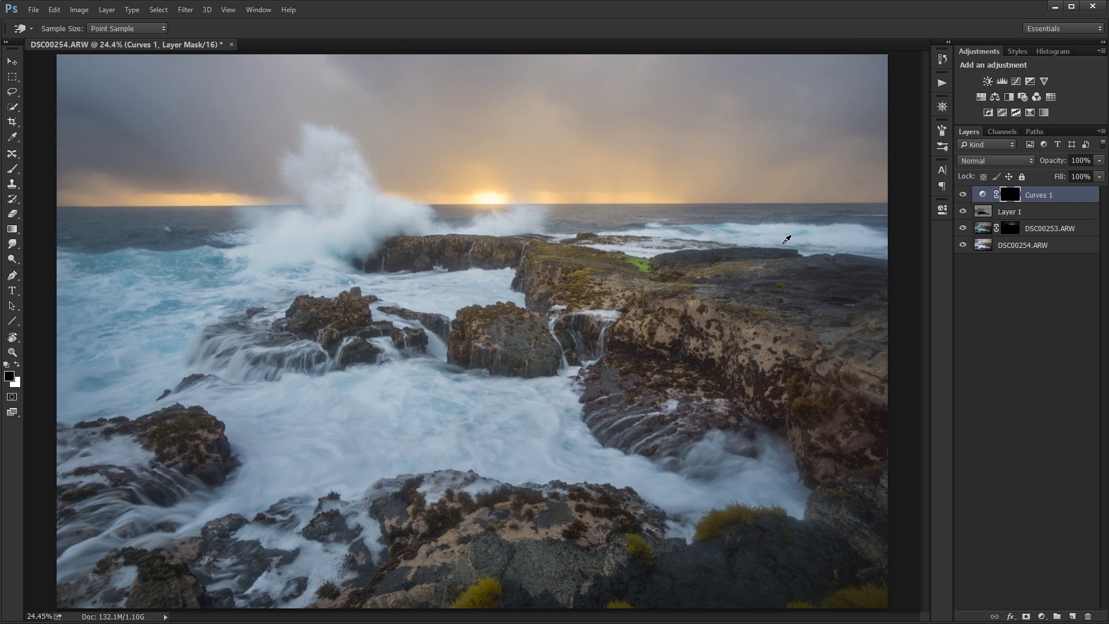
- Load the Midtones 2 channel as a selection and target the Curves 1 layer mask
{"action": "left_click", "coordinate": [999, 132]}
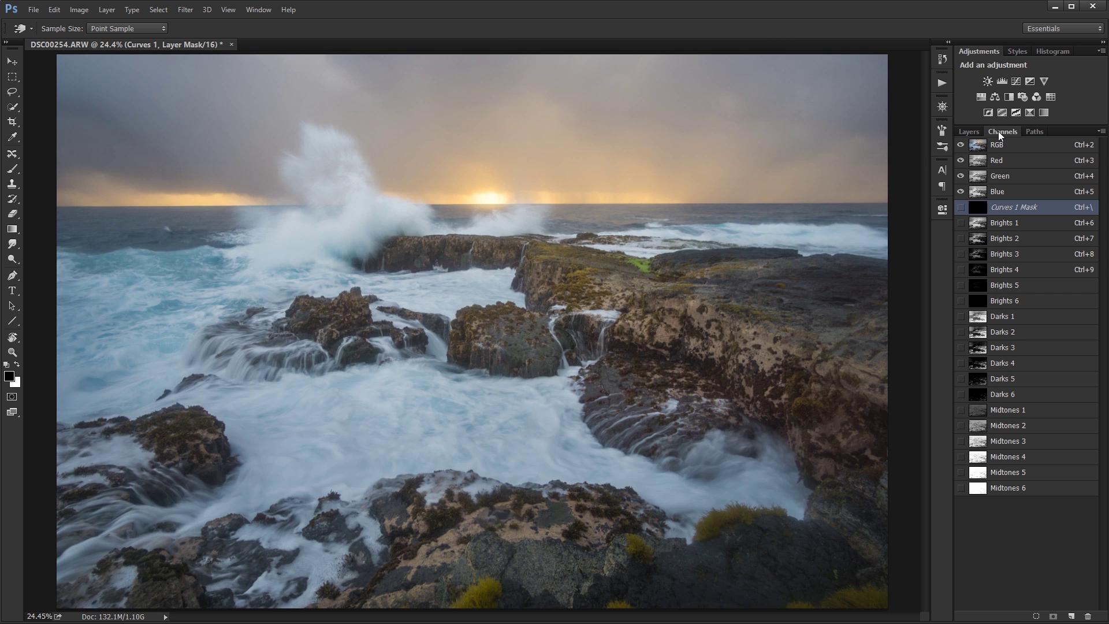
{"action": "left_click", "coordinate": [1011, 410]}
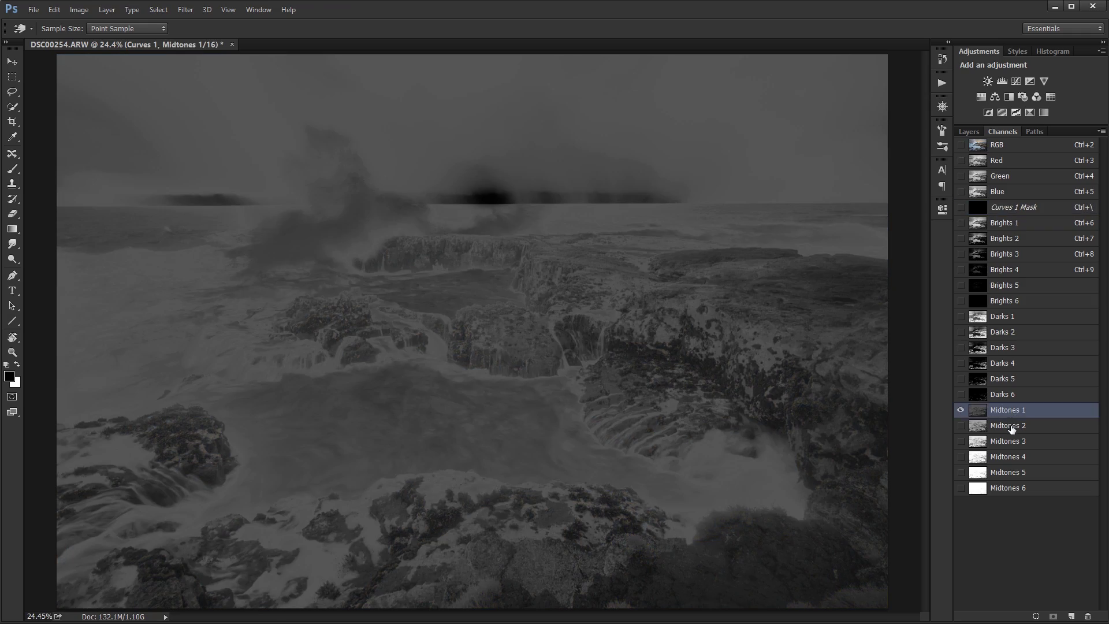
{"action": "left_click", "coordinate": [1011, 426]}
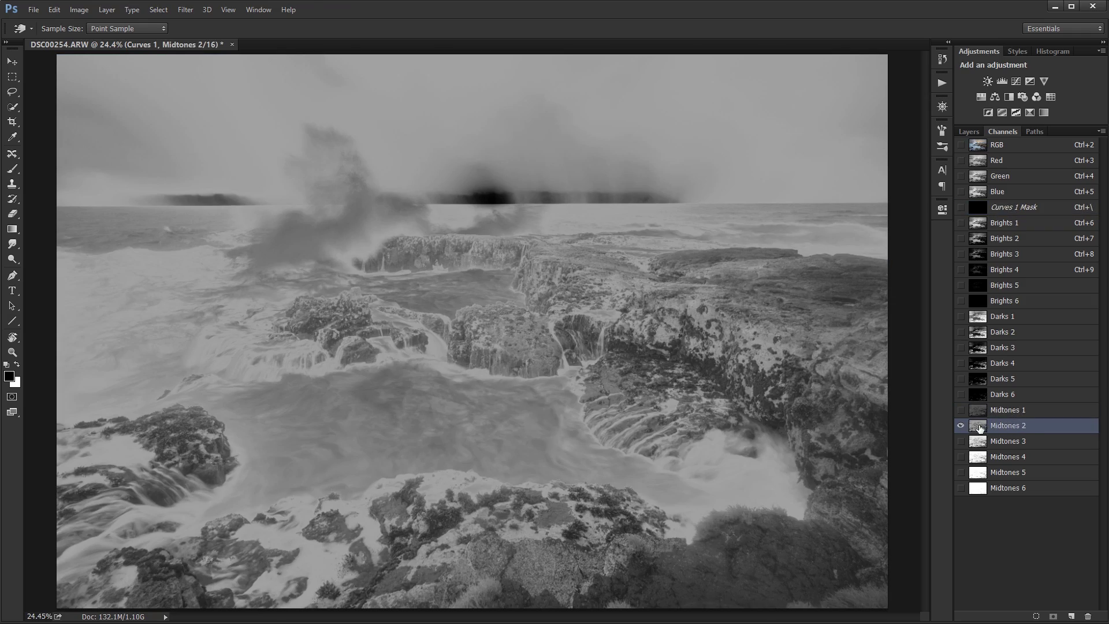
{"action": "left_click", "coordinate": [981, 429], "text": "ctrl"}
{"action": "left_click", "coordinate": [969, 133]}
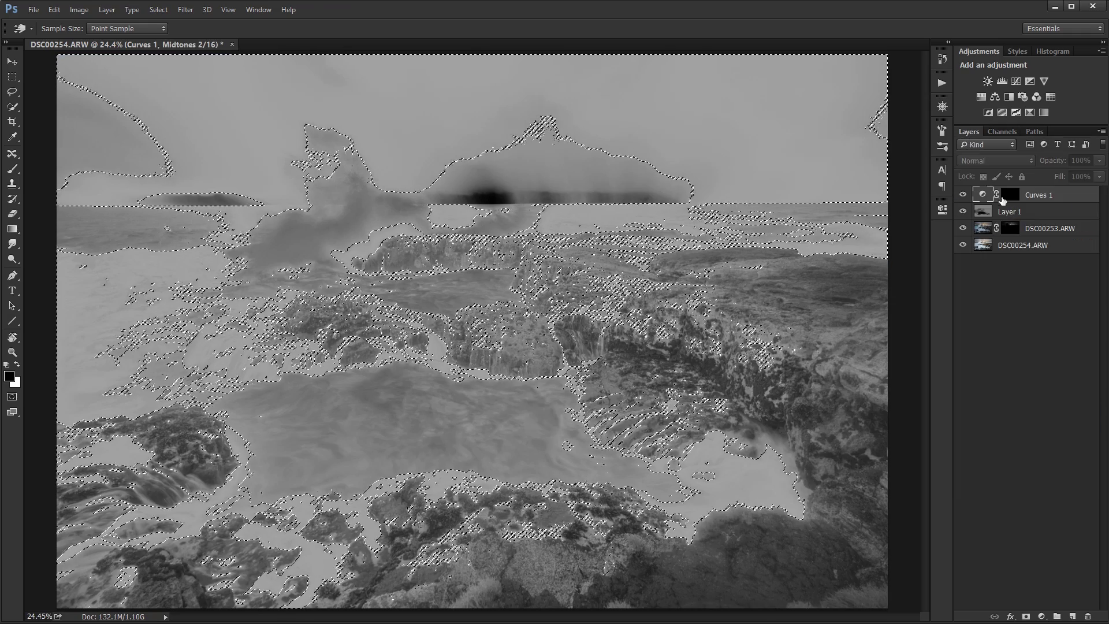
{"action": "left_click", "coordinate": [1008, 197]}
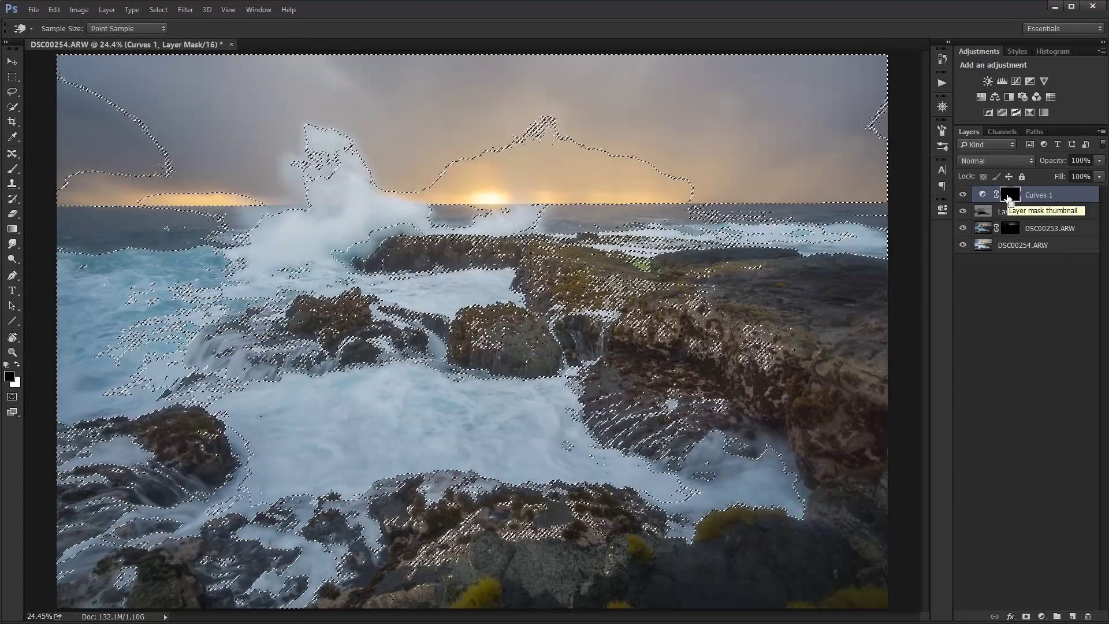
- Hide the selection edges and paint white on the Curves 1 mask over the sky and water with an enlarged brush, raising opacity from 20% to 100%
{"action": "key", "text": "b"}
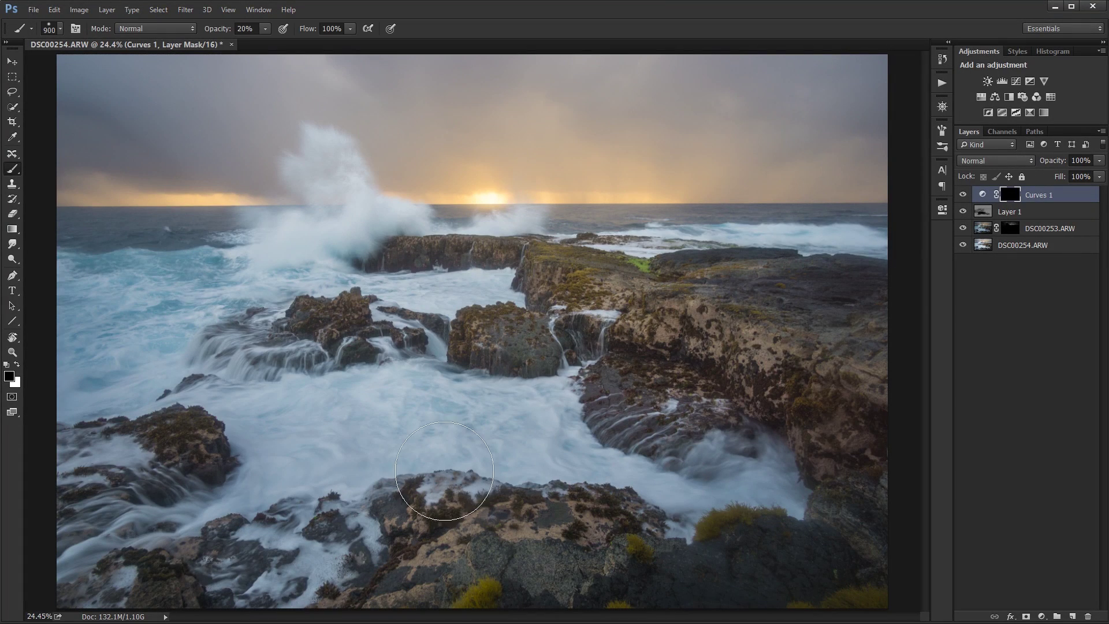
{"action": "key", "text": "bracketright"}
{"action": "key", "text": "bracketright"}
{"action": "key", "text": "bracketright"}
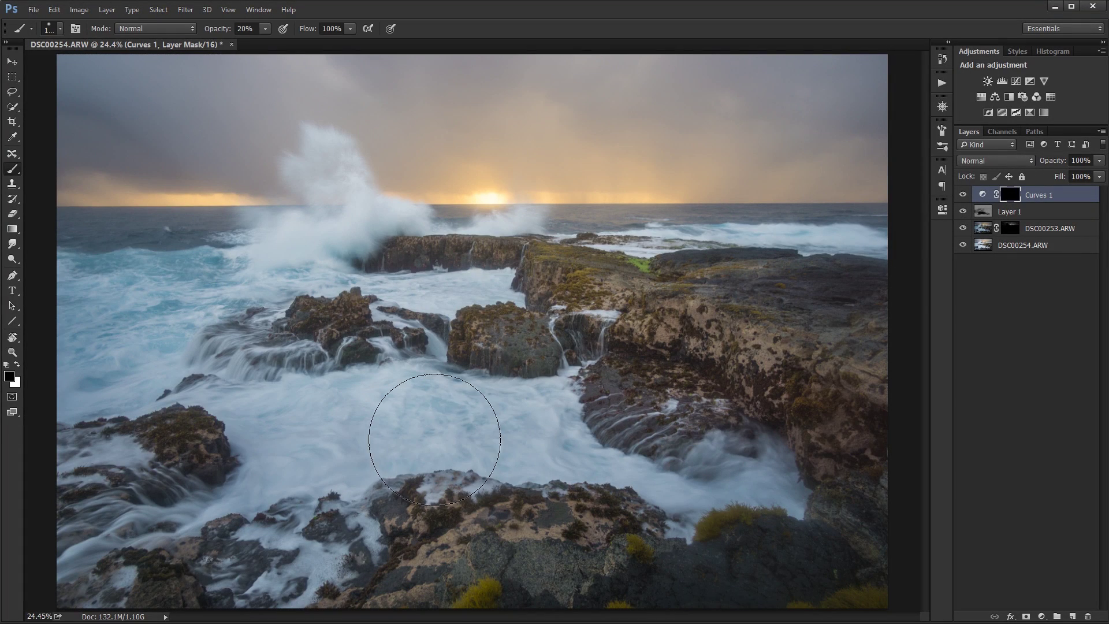
{"action": "key", "text": "x"}
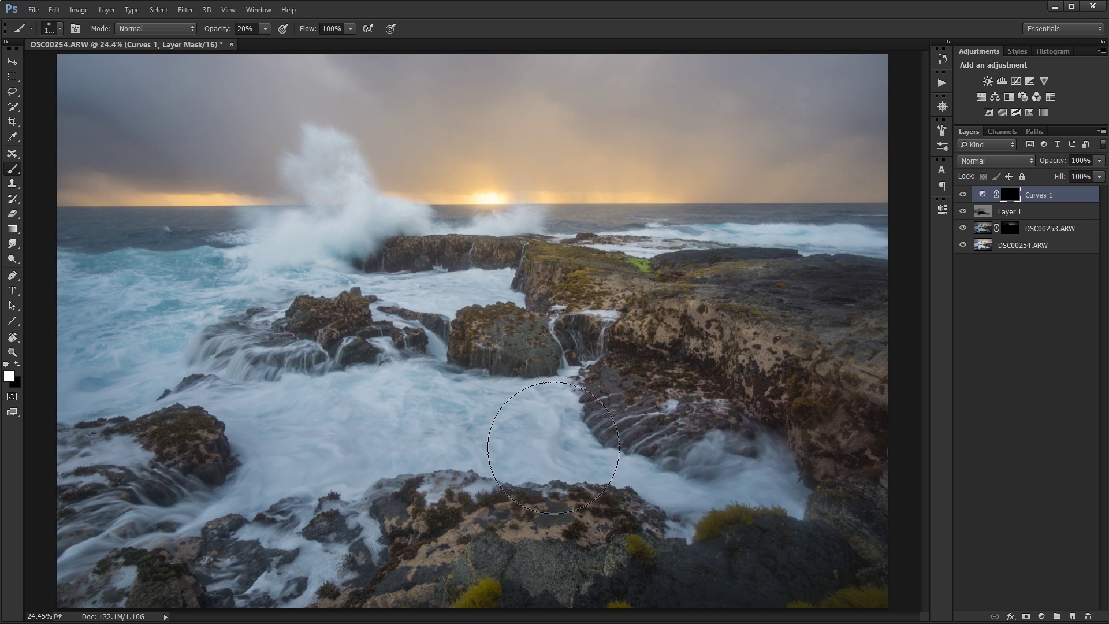
{"action": "left_click_drag", "start_coordinate": [112, 322], "coordinate": [178, 293]}
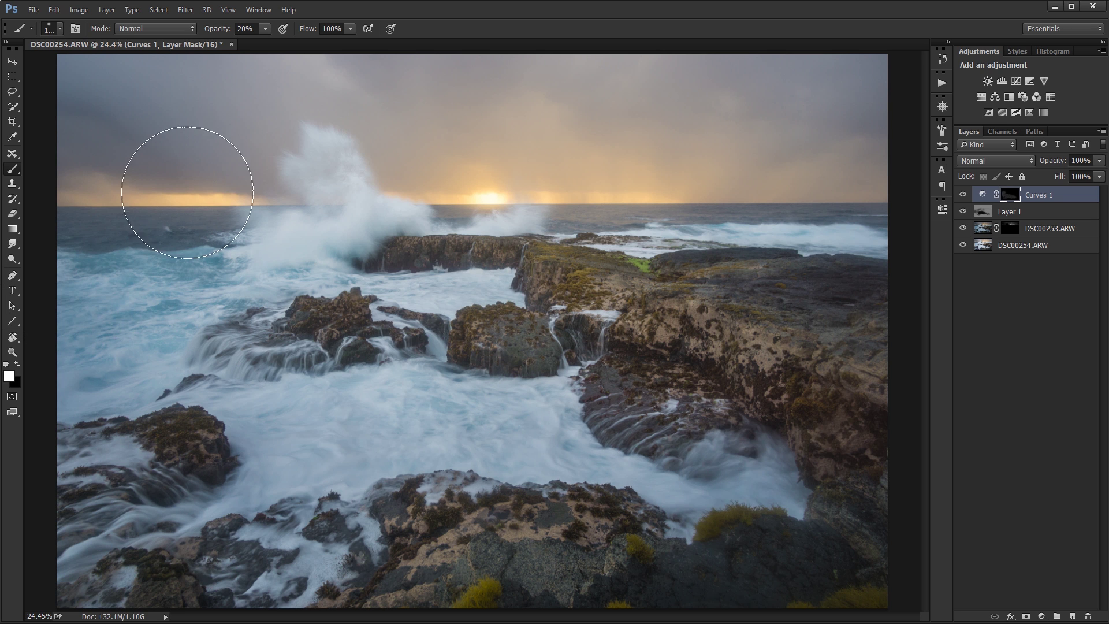
{"action": "key", "text": "Return"}
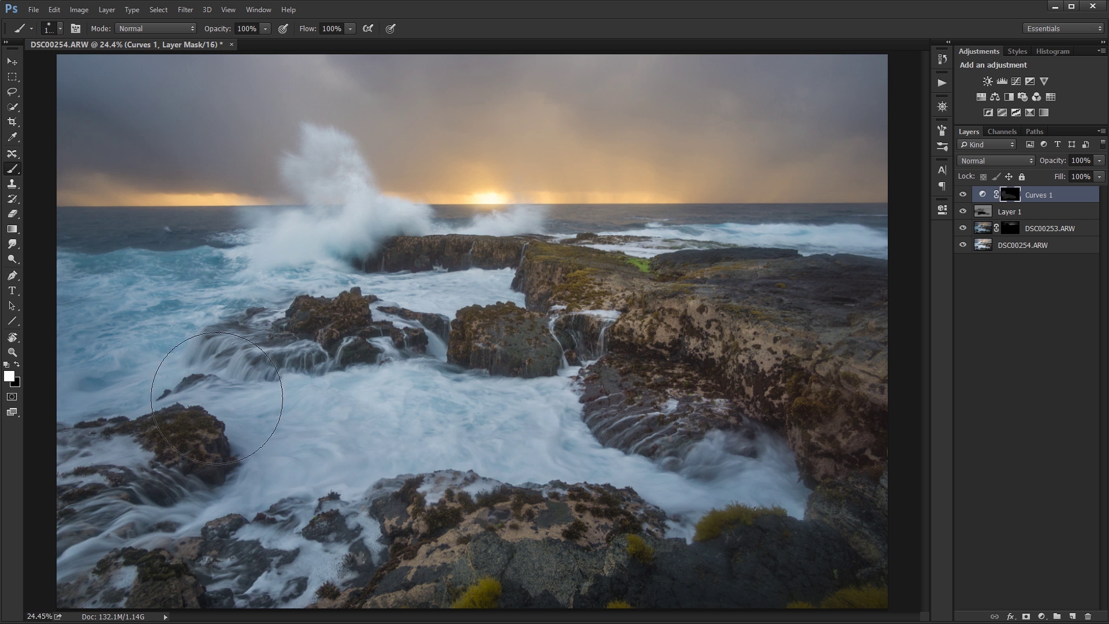
{"action": "left_click_drag", "start_coordinate": [681, 497], "coordinate": [792, 489]}
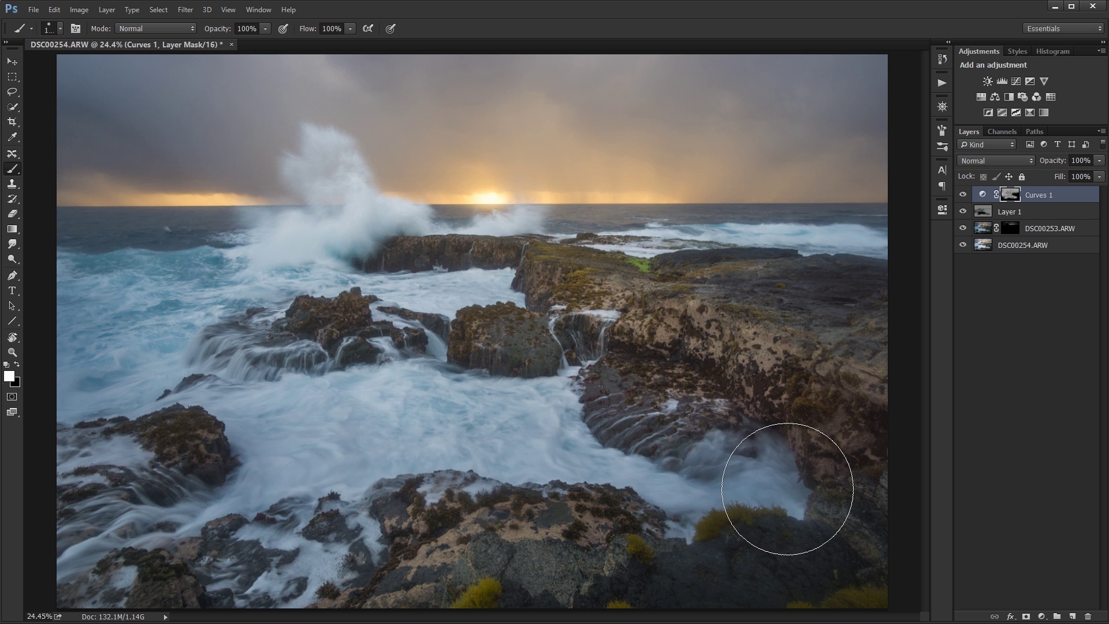
- Examine the painted Curves 1 mask on its own, and compare the image with and without the Curves 1 adjustment
{"action": "left_click", "coordinate": [1009, 195], "text": "alt"}
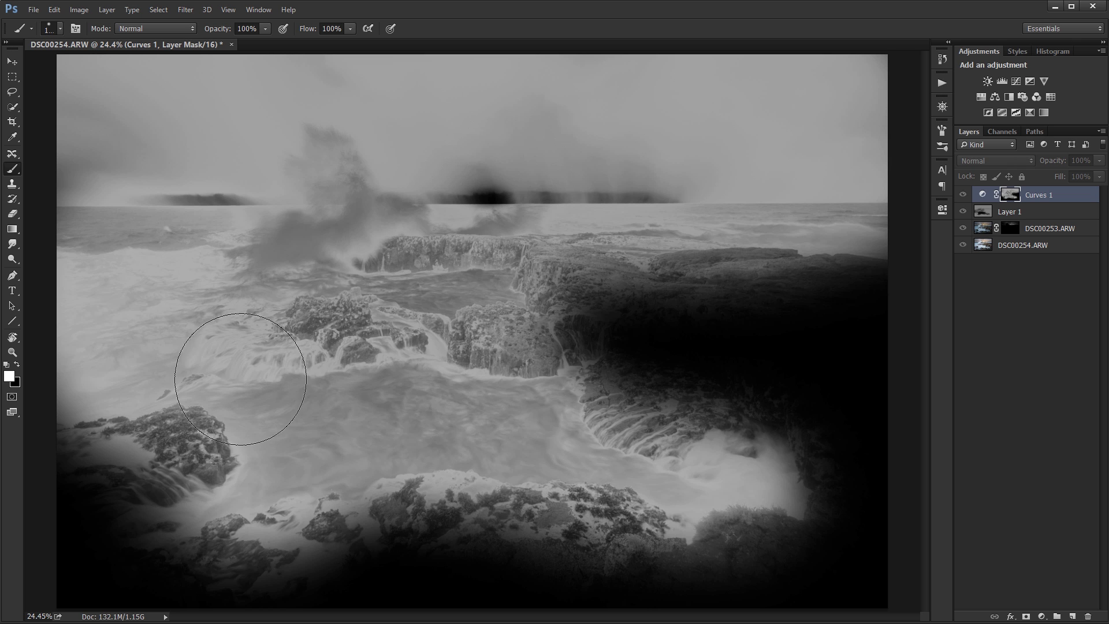
{"action": "left_click", "coordinate": [1018, 198], "text": "alt"}
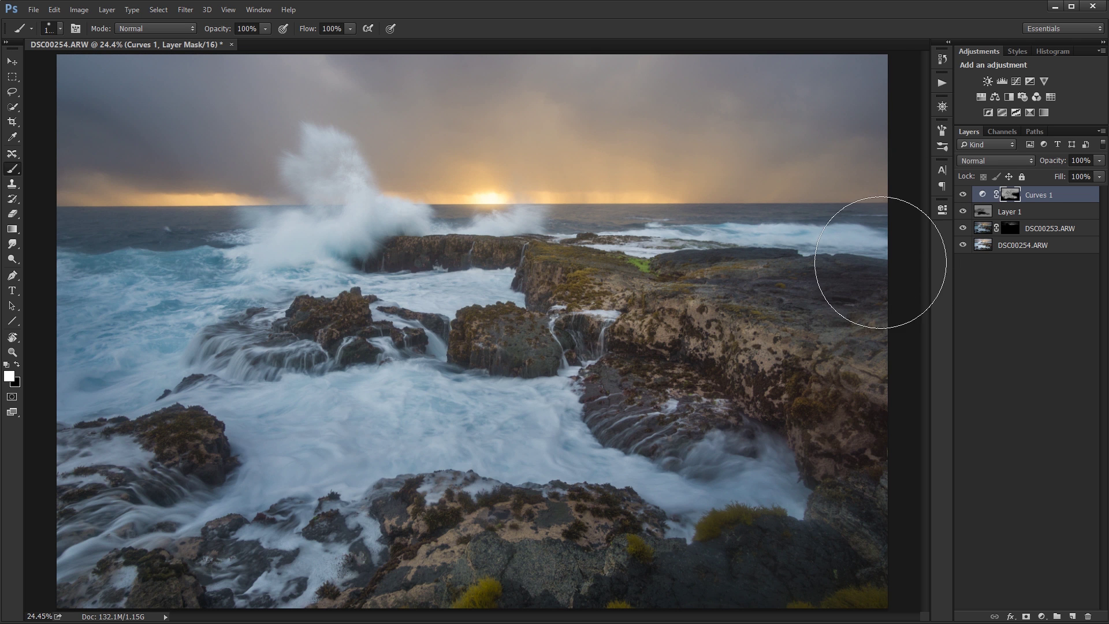
{"action": "left_click", "coordinate": [962, 196]}
{"action": "left_click", "coordinate": [962, 196]}
{"action": "left_click", "coordinate": [961, 196]}
{"action": "left_click", "coordinate": [961, 196]}
{"action": "left_click", "coordinate": [961, 196]}
{"action": "left_click", "coordinate": [961, 196]}
{"action": "left_click", "coordinate": [961, 197]}
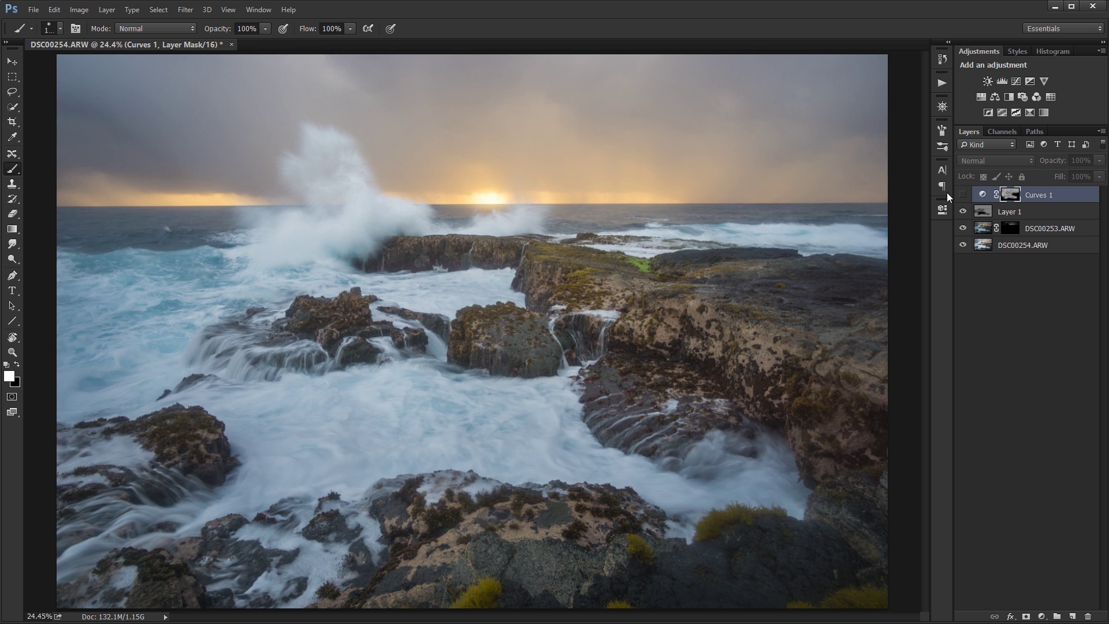
{"action": "left_click", "coordinate": [961, 197]}
{"action": "left_click", "coordinate": [961, 197]}
{"action": "left_click", "coordinate": [961, 196]}
{"action": "left_click", "coordinate": [962, 196]}
{"action": "left_click", "coordinate": [961, 197]}
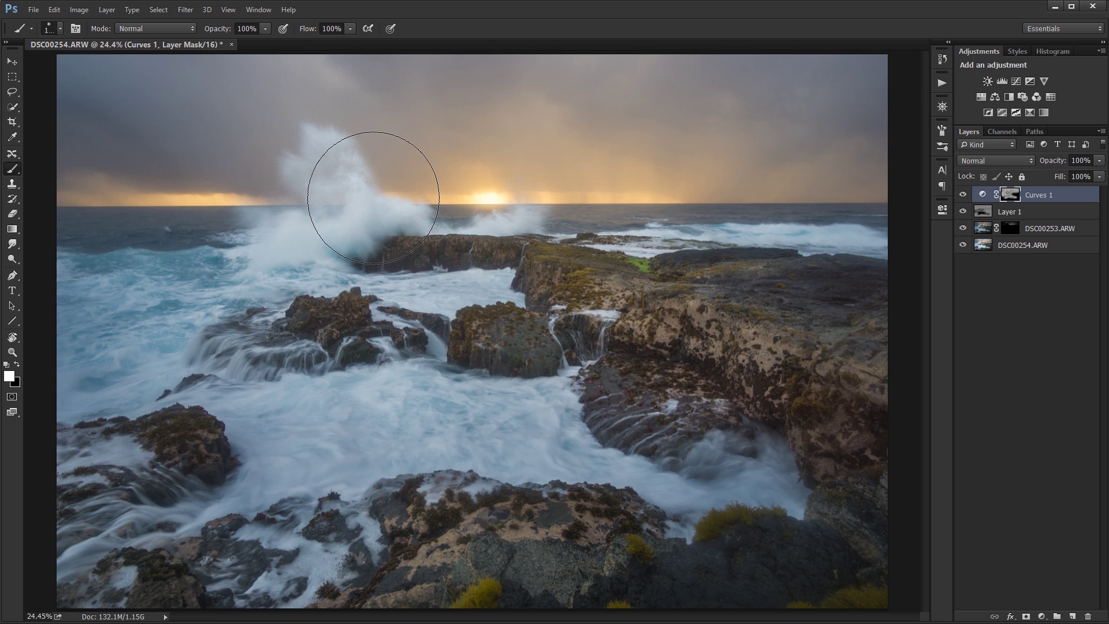
- Add a Curves adjustment layer above Curves 1 that raises contrast in the wave splash, sampling its highlights and darker tones, and invert its mask to black
{"action": "key", "text": "v"}
{"action": "scroll", "coordinate": [361, 182], "scroll_direction": "up", "scroll_amount": 3}
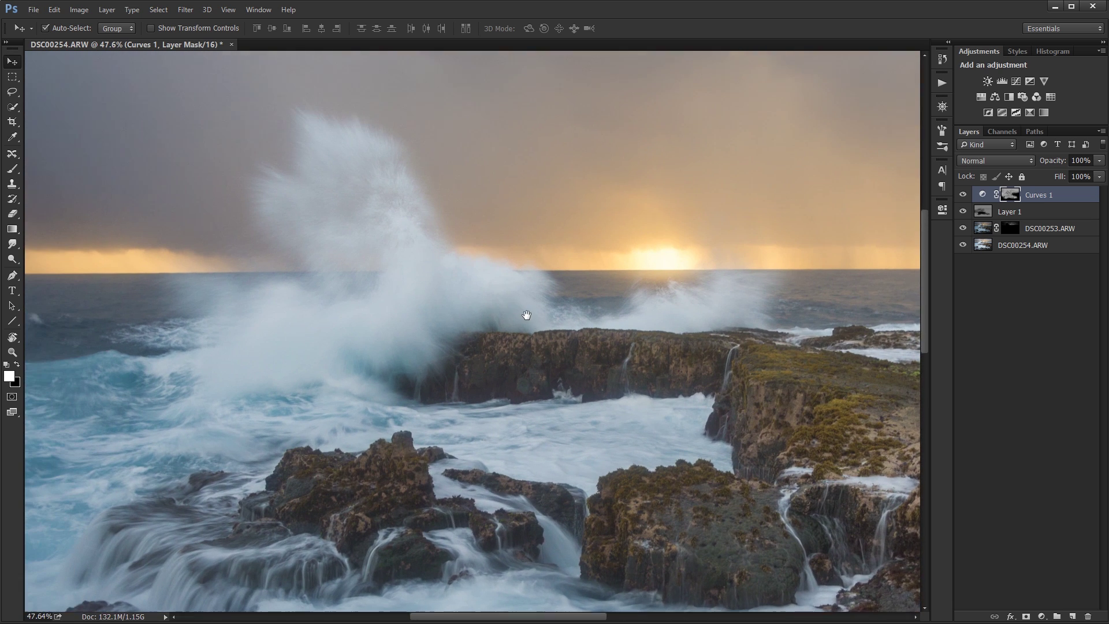
{"action": "left_click_drag", "start_coordinate": [526, 315], "coordinate": [537, 321]}
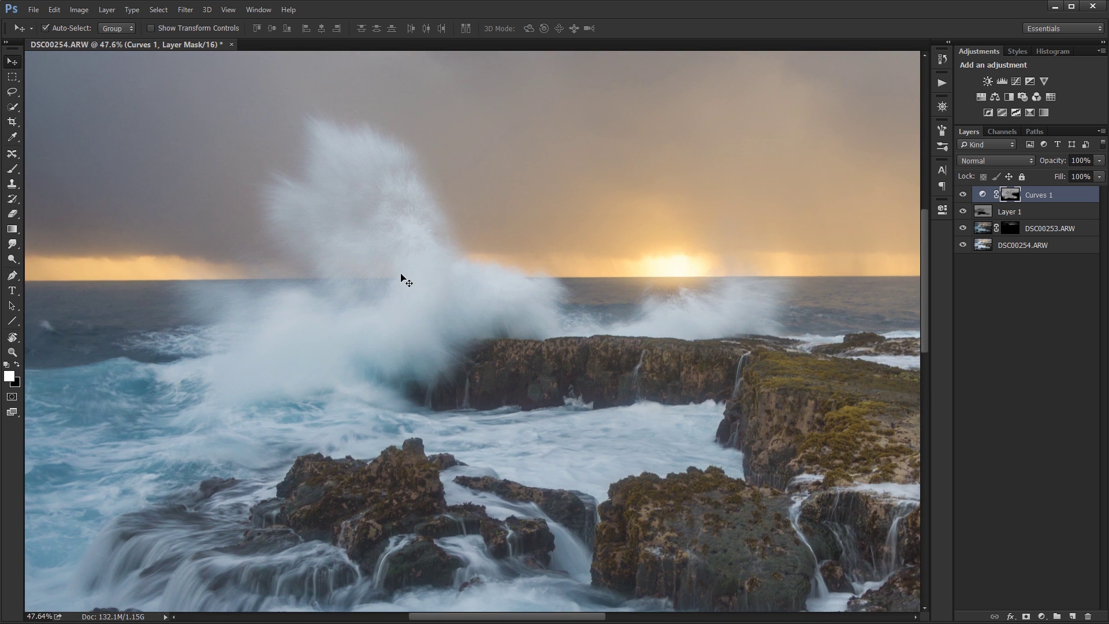
{"action": "scroll", "coordinate": [402, 272], "scroll_direction": "down", "scroll_amount": 3}
{"action": "scroll", "coordinate": [336, 173], "scroll_direction": "up", "scroll_amount": 1}
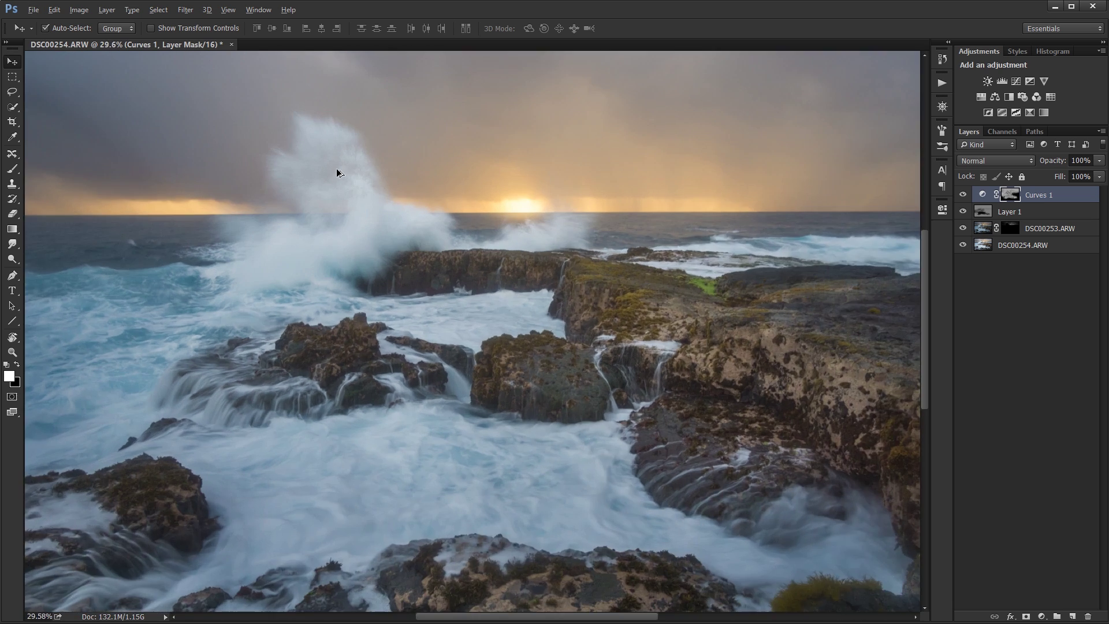
{"action": "scroll", "coordinate": [337, 198], "scroll_direction": "up", "scroll_amount": 3}
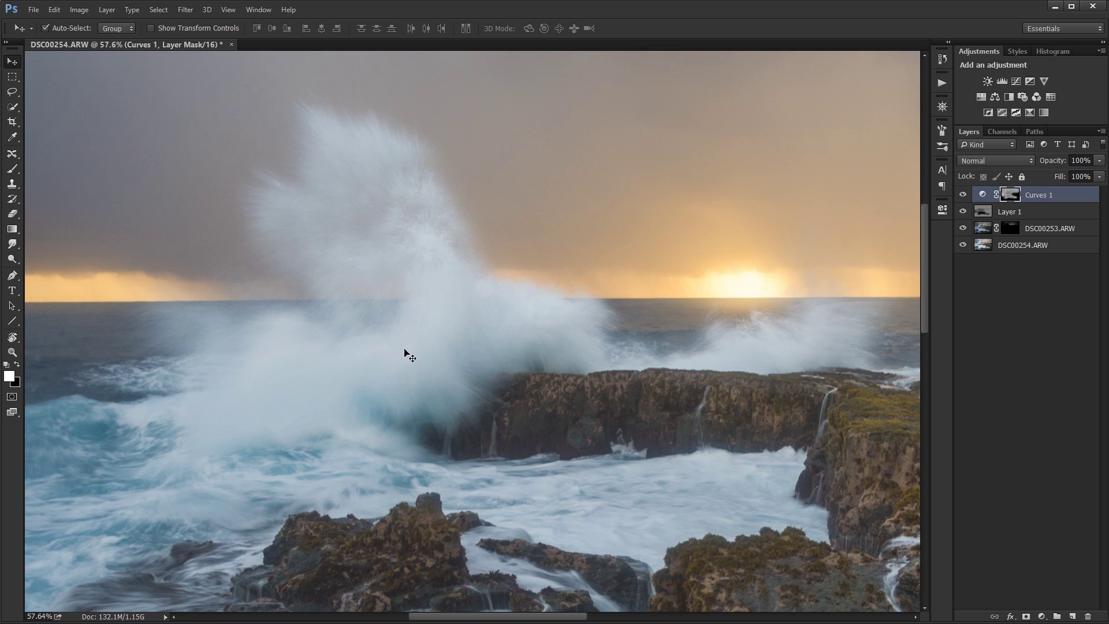
{"action": "left_click", "coordinate": [1016, 82]}
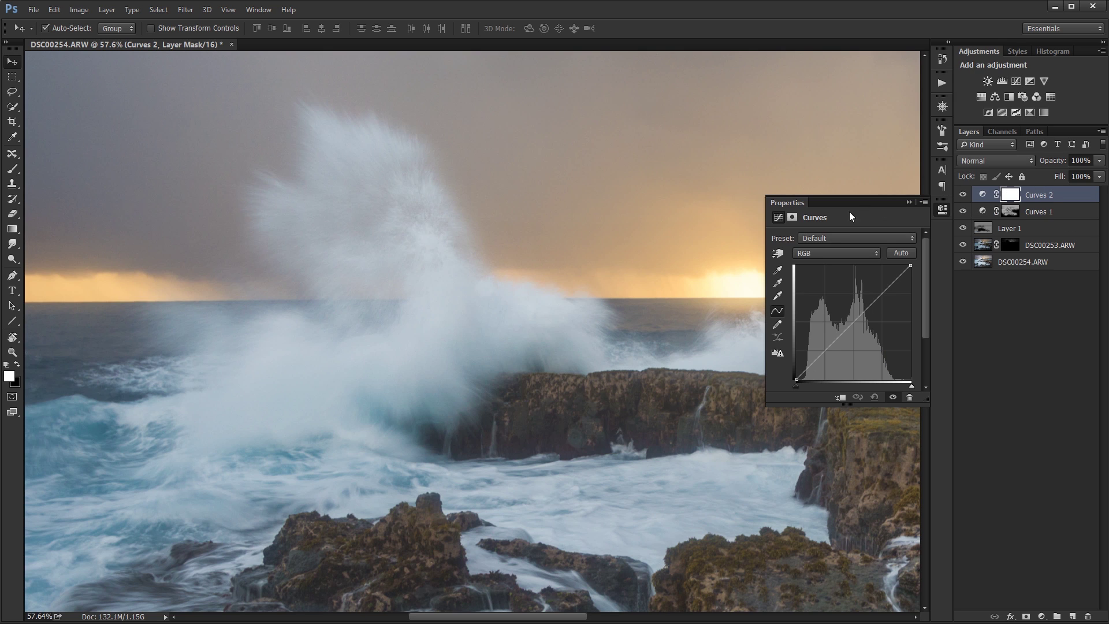
{"action": "left_click", "coordinate": [777, 254]}
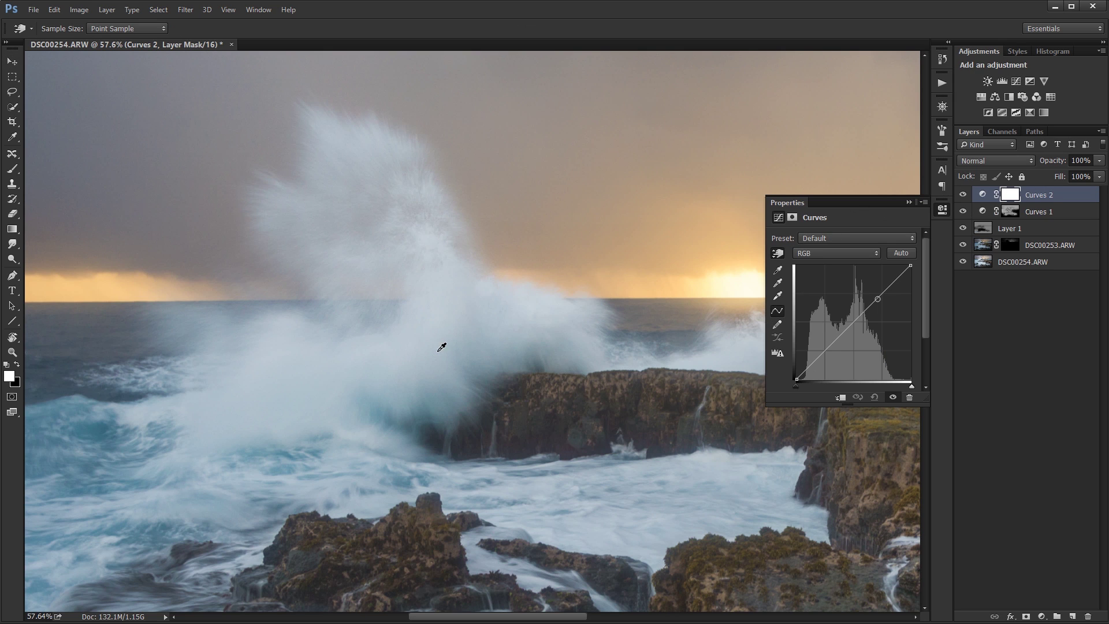
{"action": "left_click_drag", "start_coordinate": [423, 350], "coordinate": [421, 351]}
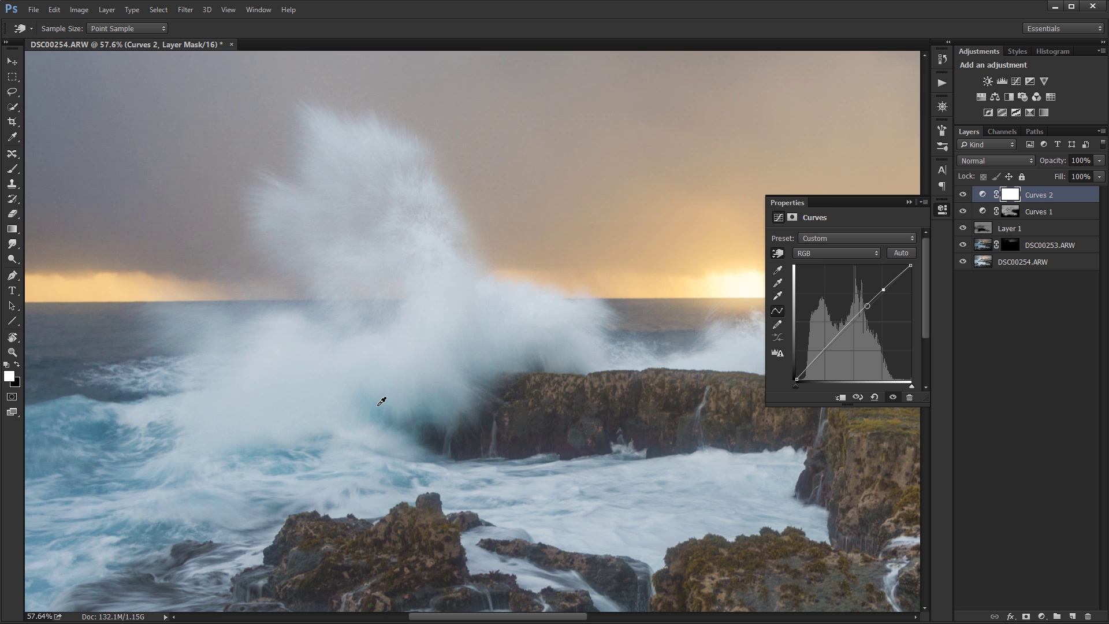
{"action": "left_click_drag", "start_coordinate": [386, 403], "coordinate": [385, 409]}
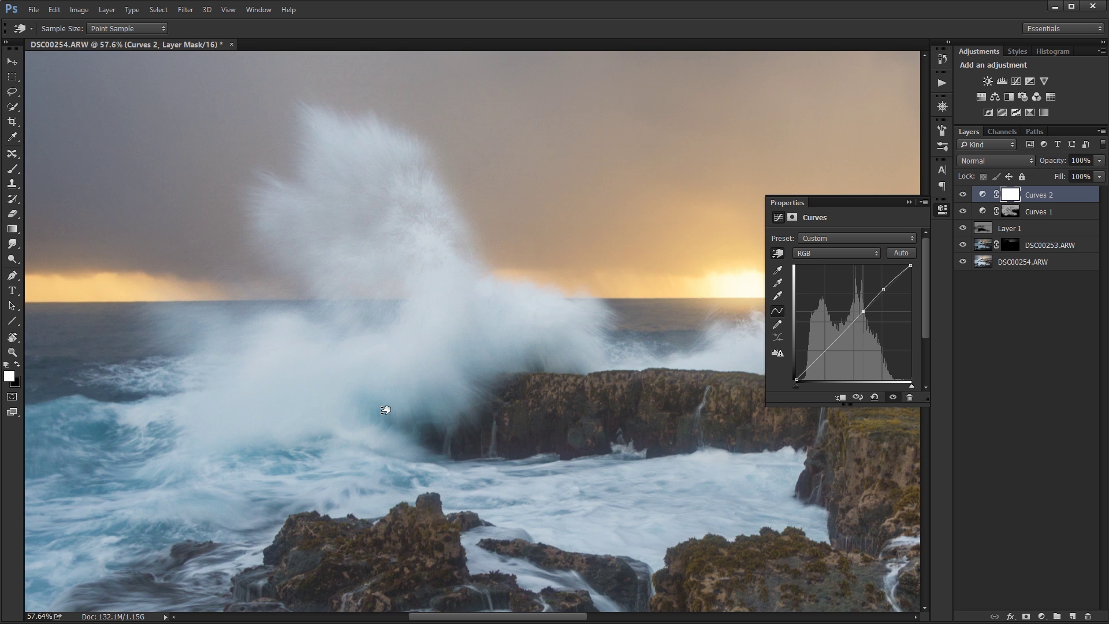
{"action": "left_click_drag", "start_coordinate": [387, 410], "coordinate": [385, 410]}
{"action": "left_click", "coordinate": [909, 201]}
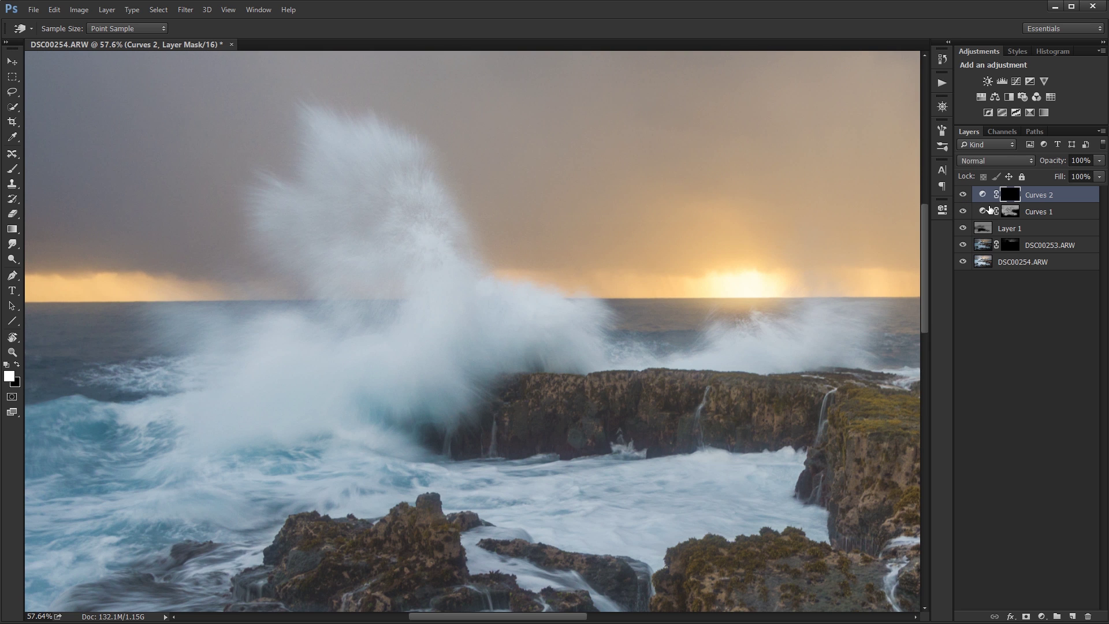
- Paint white on the Curves 2 mask over the wave splash with a soft brush, varying its size between 900 and 300 px
{"action": "key", "text": "b"}
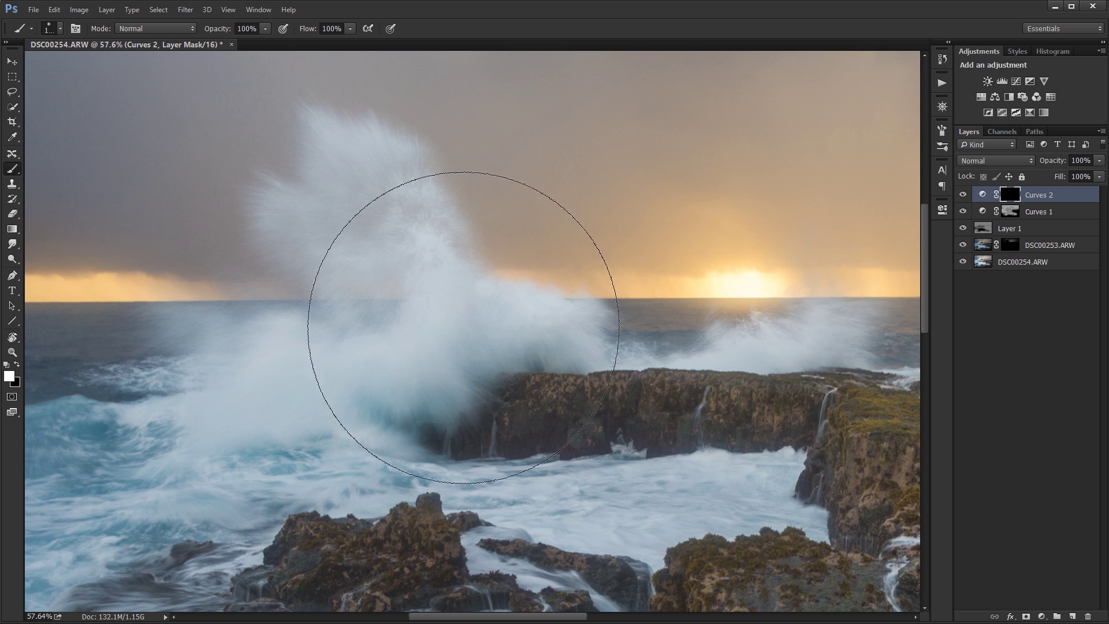
{"action": "key", "text": "bracketleft"}
{"action": "key", "text": "bracketleft"}
{"action": "key", "text": "bracketleft"}
{"action": "key", "text": "bracketleft"}
{"action": "key", "text": "bracketleft"}
{"action": "key", "text": "bracketleft"}
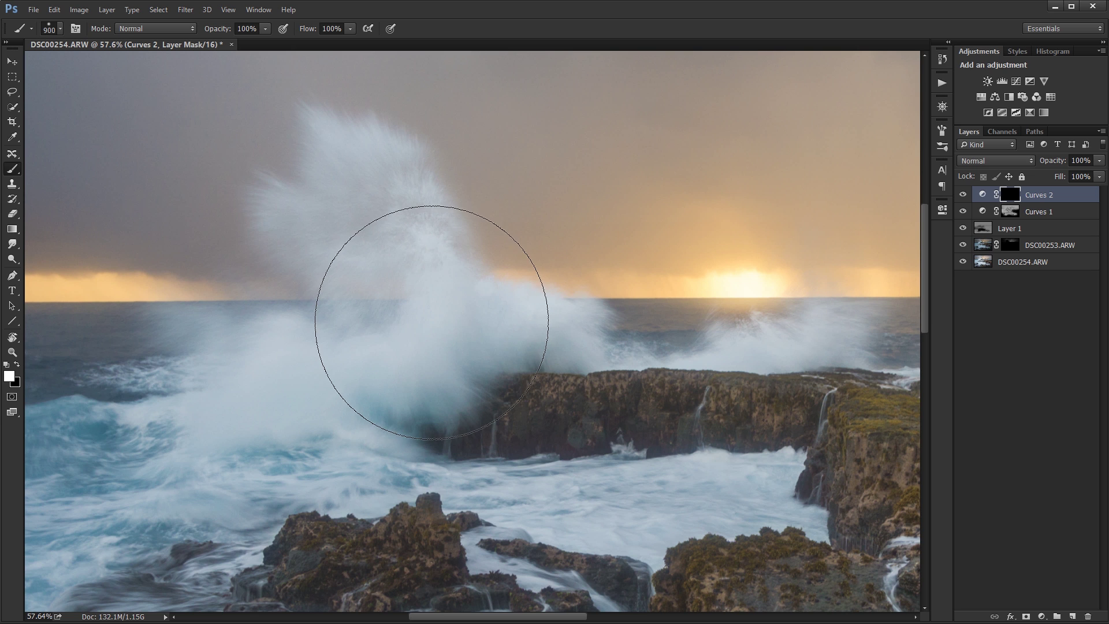
{"action": "mouse_move", "coordinate": [401, 372]}
{"action": "left_mouse_down"}
{"action": "mouse_move", "coordinate": [391, 268]}
{"action": "mouse_move", "coordinate": [319, 198]}
{"action": "mouse_move", "coordinate": [387, 272]}
{"action": "left_mouse_up"}
{"action": "key", "text": "bracketleft"}
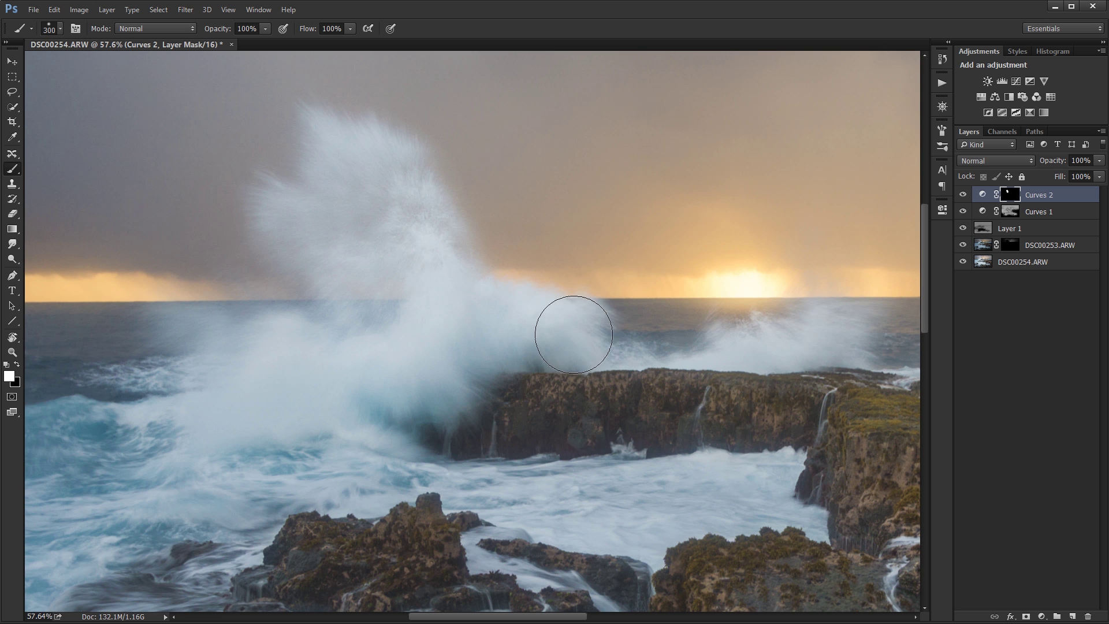
{"action": "key", "text": "bracketright"}
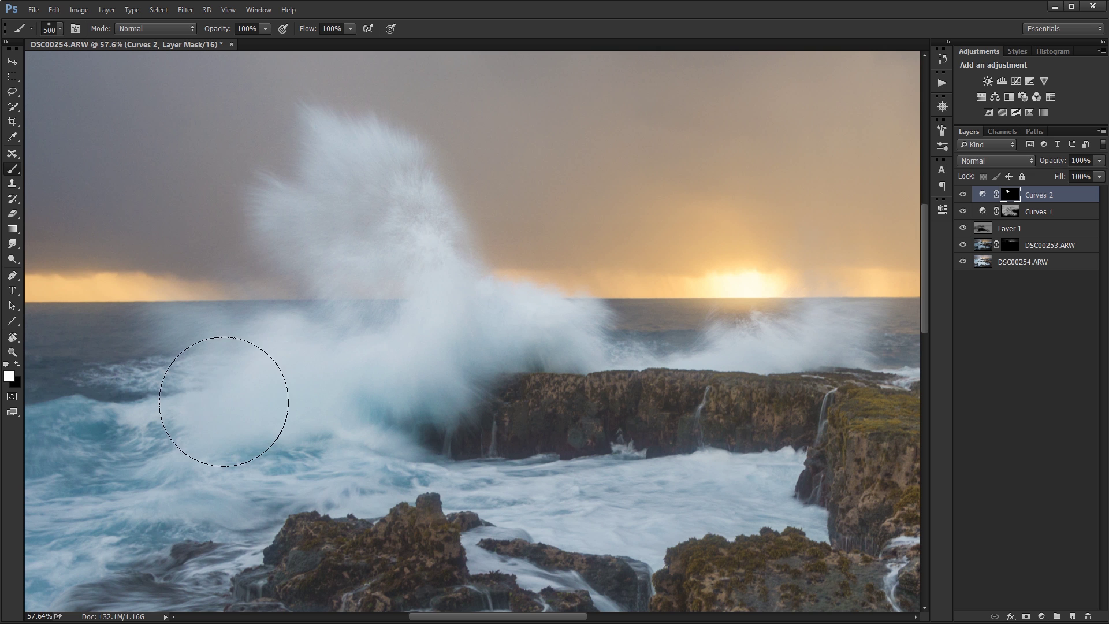
- Fit the whole image in view and compare it with and without the Curves 2 adjustment
{"action": "key", "text": "ctrl+0"}
{"action": "key", "text": "alt"}
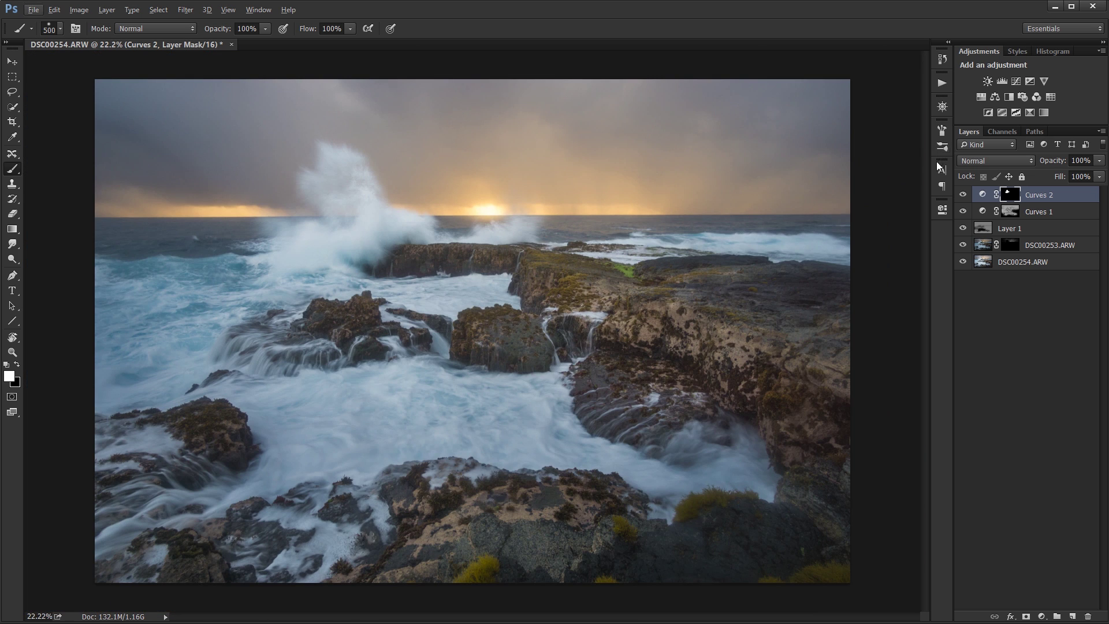
{"action": "key", "text": "alt"}
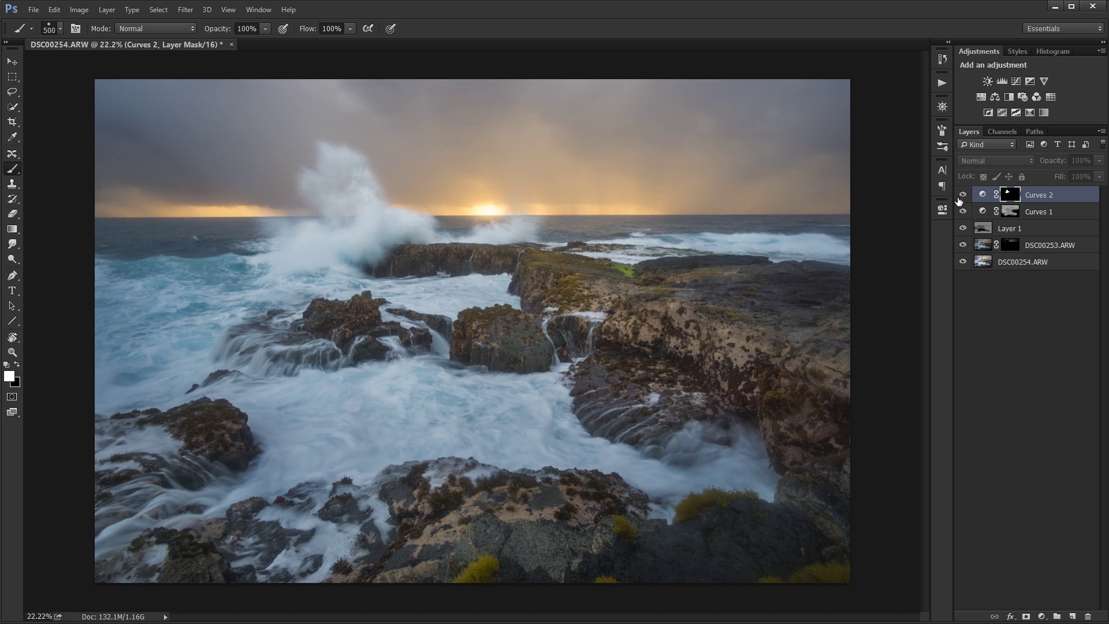
{"action": "left_click", "coordinate": [960, 197]}
{"action": "left_click", "coordinate": [962, 196]}
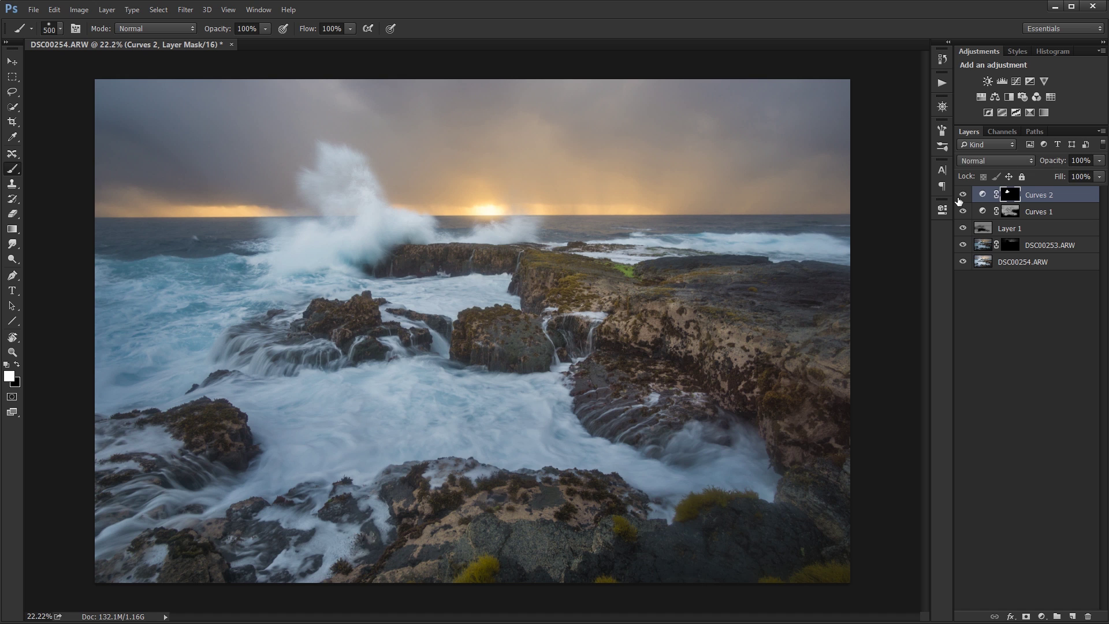
{"action": "left_click", "coordinate": [960, 196]}
{"action": "left_click", "coordinate": [960, 196]}
- Add a Curves adjustment layer above Curves 2, anchoring the bright foam tones and darkening the sampled blue water for more contrast
{"action": "scroll", "coordinate": [418, 436], "scroll_direction": "up", "scroll_amount": 2}
{"action": "scroll", "coordinate": [417, 436], "scroll_direction": "up", "scroll_amount": 3}
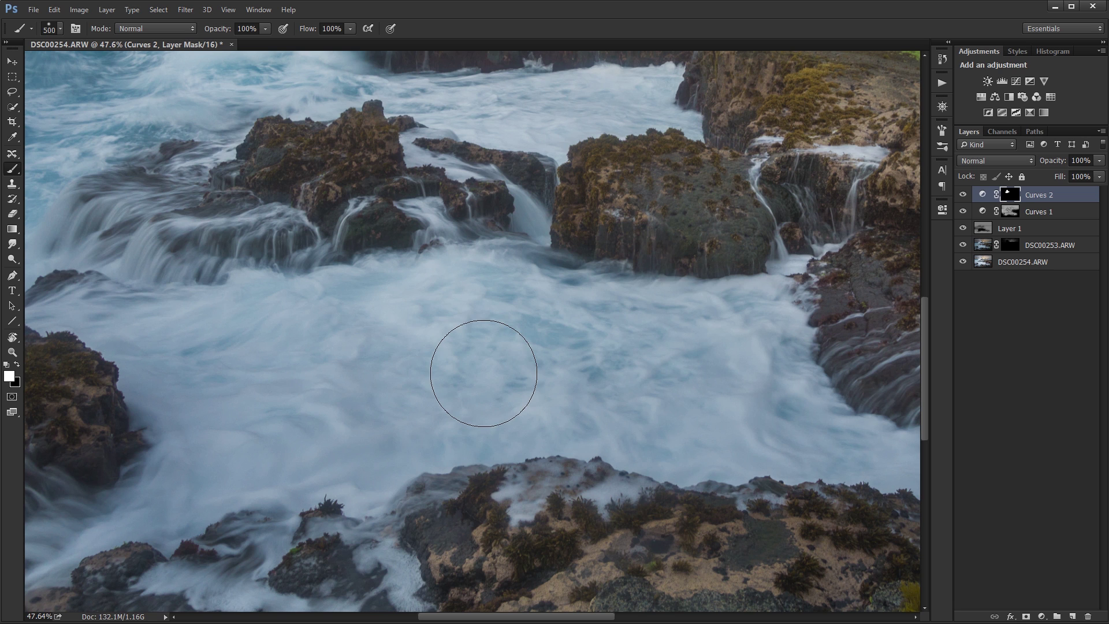
{"action": "left_click", "coordinate": [1015, 81]}
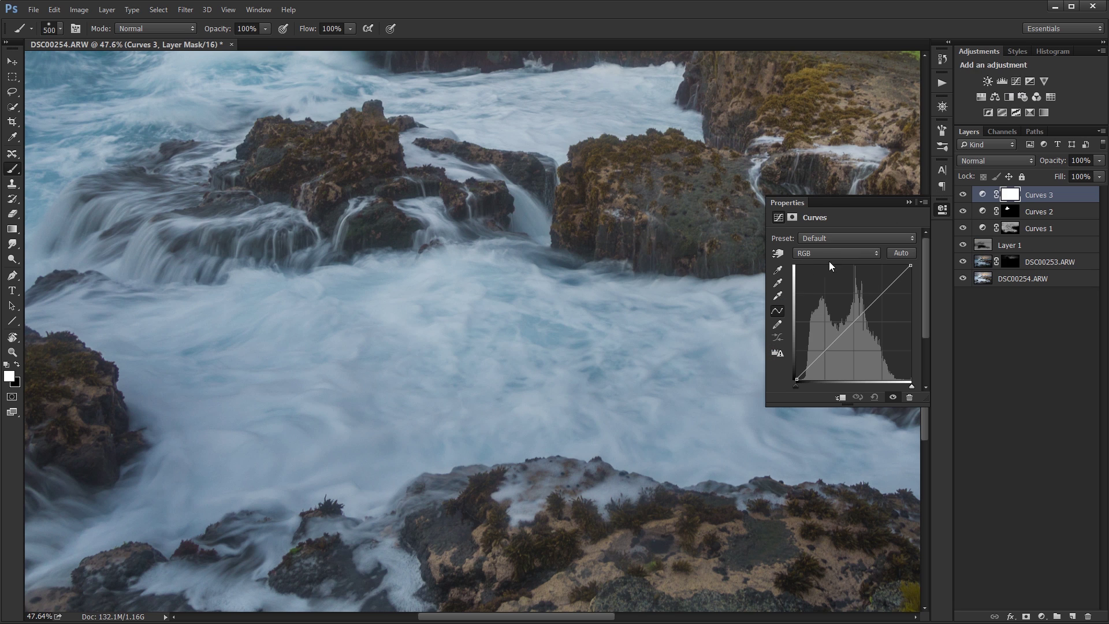
{"action": "left_click", "coordinate": [779, 253]}
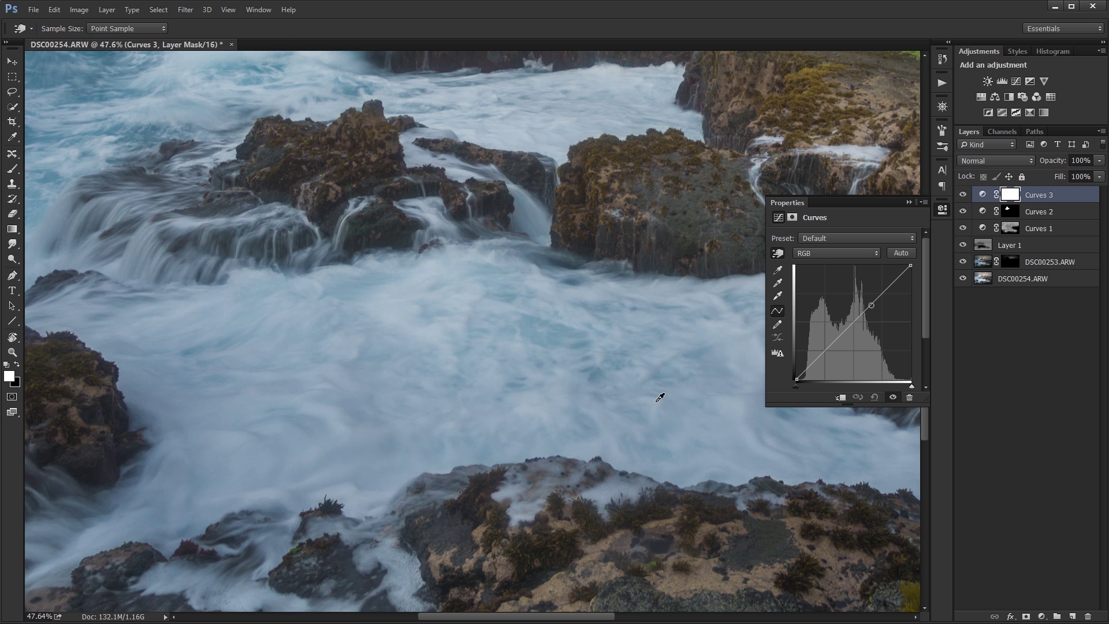
{"action": "left_click_drag", "start_coordinate": [661, 399], "coordinate": [656, 401]}
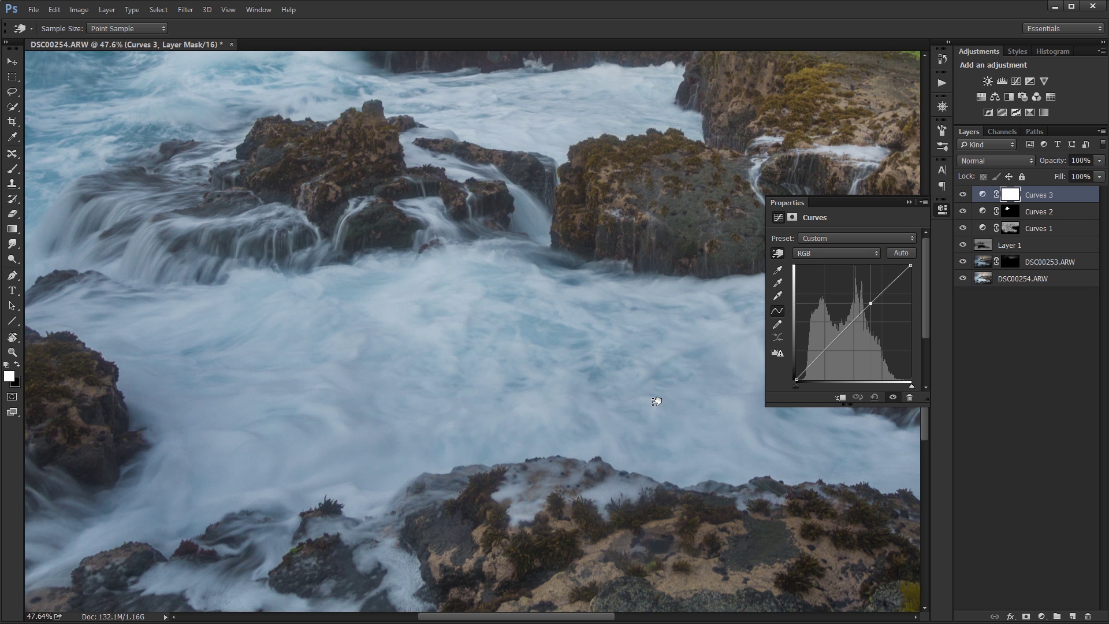
{"action": "left_click_drag", "start_coordinate": [656, 401], "coordinate": [657, 399]}
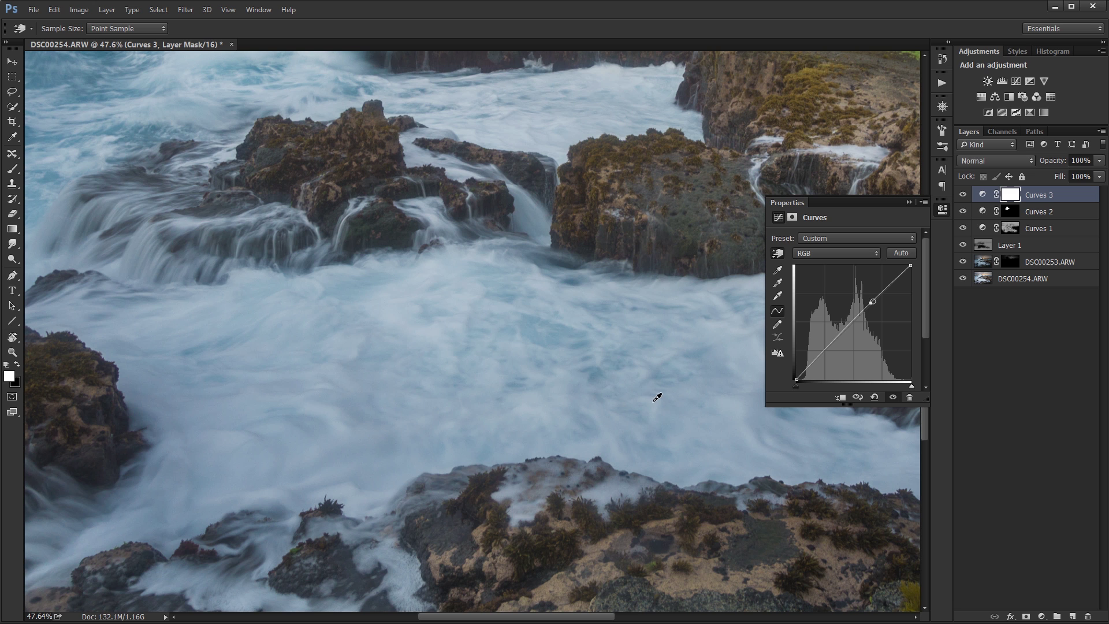
{"action": "left_click_drag", "start_coordinate": [357, 338], "coordinate": [512, 389]}
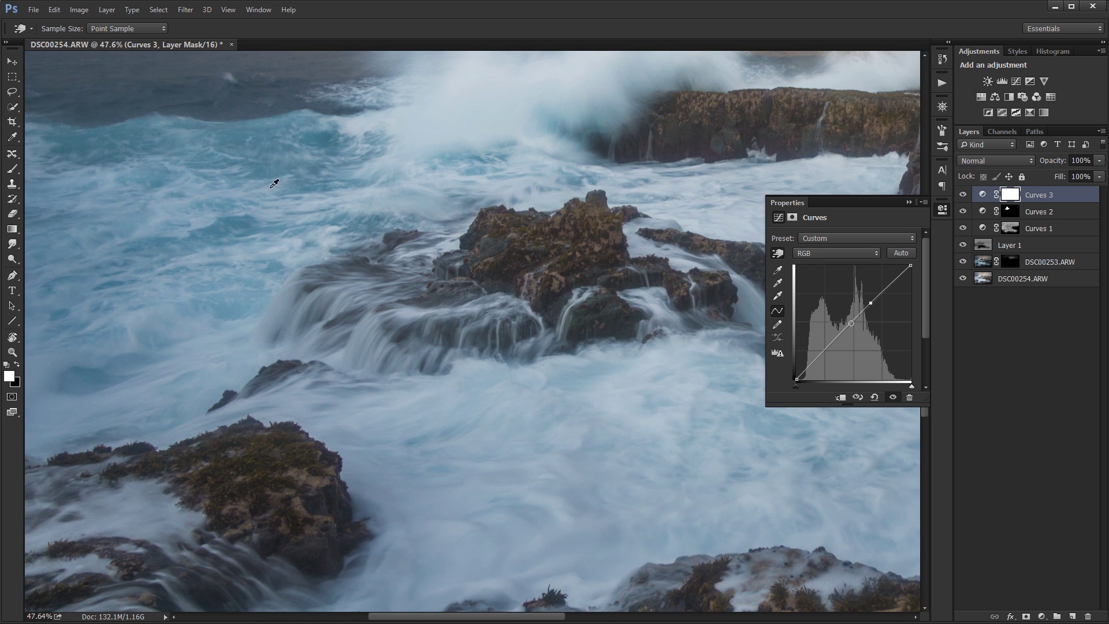
{"action": "left_click_drag", "start_coordinate": [245, 216], "coordinate": [244, 227]}
{"action": "scroll", "coordinate": [244, 224], "scroll_direction": "down", "scroll_amount": 5}
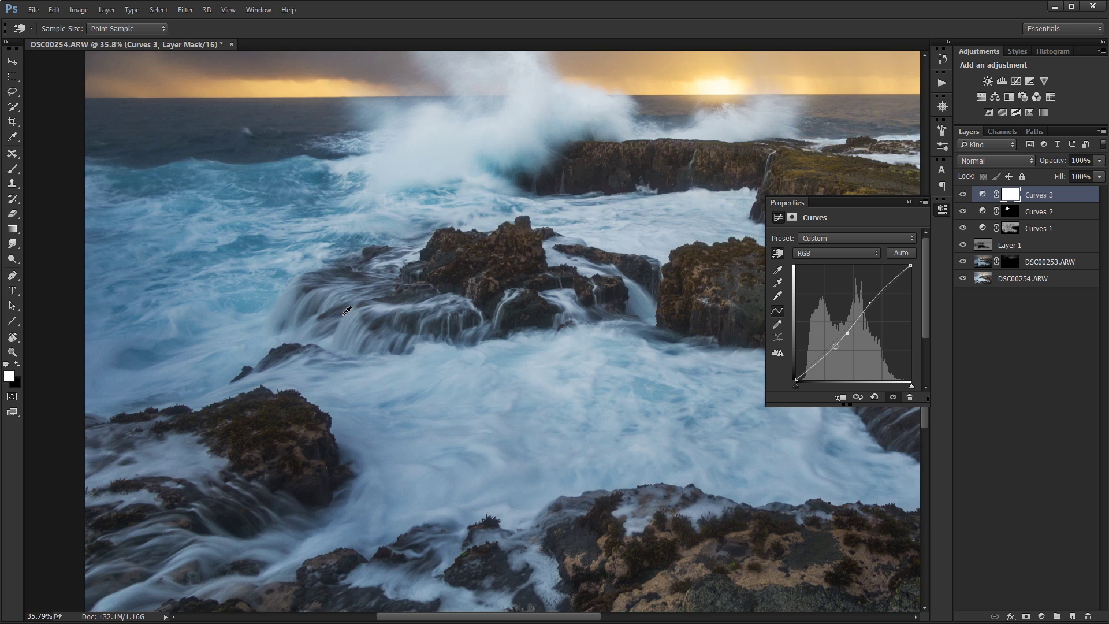
{"action": "left_click", "coordinate": [908, 202]}
- Compare the image with and without the Curves 3 adjustment, and invert its mask to black
{"action": "left_click", "coordinate": [962, 194]}
{"action": "left_click", "coordinate": [963, 194]}
{"action": "scroll", "coordinate": [501, 373], "scroll_direction": "up", "scroll_amount": 1}
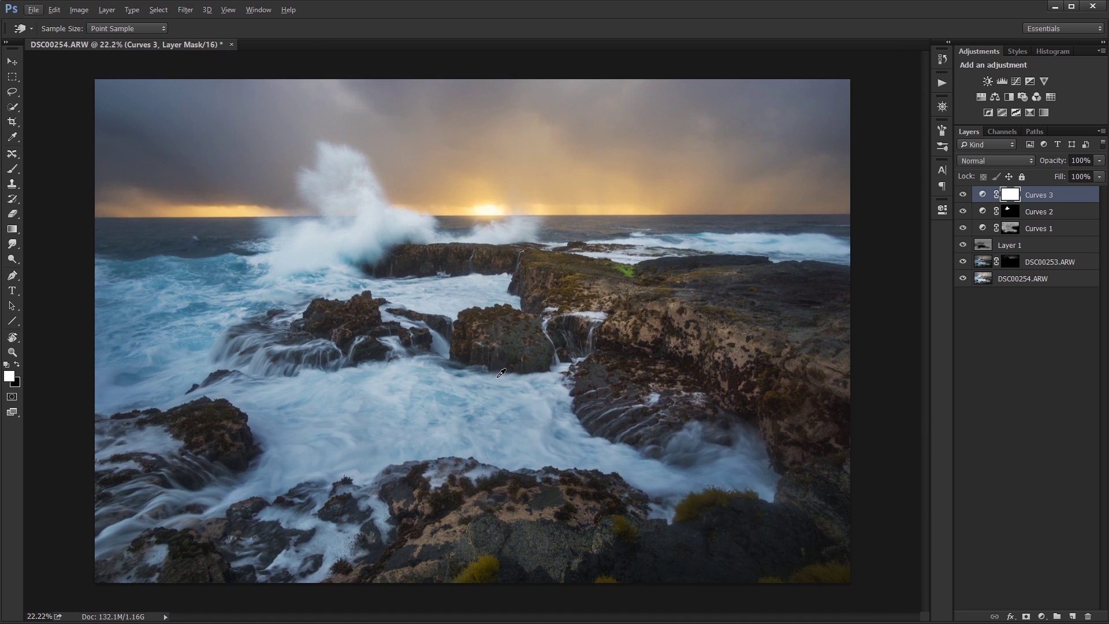
{"action": "left_click", "coordinate": [960, 196]}
{"action": "left_click", "coordinate": [960, 196]}
{"action": "key", "text": "ctrl+i"}
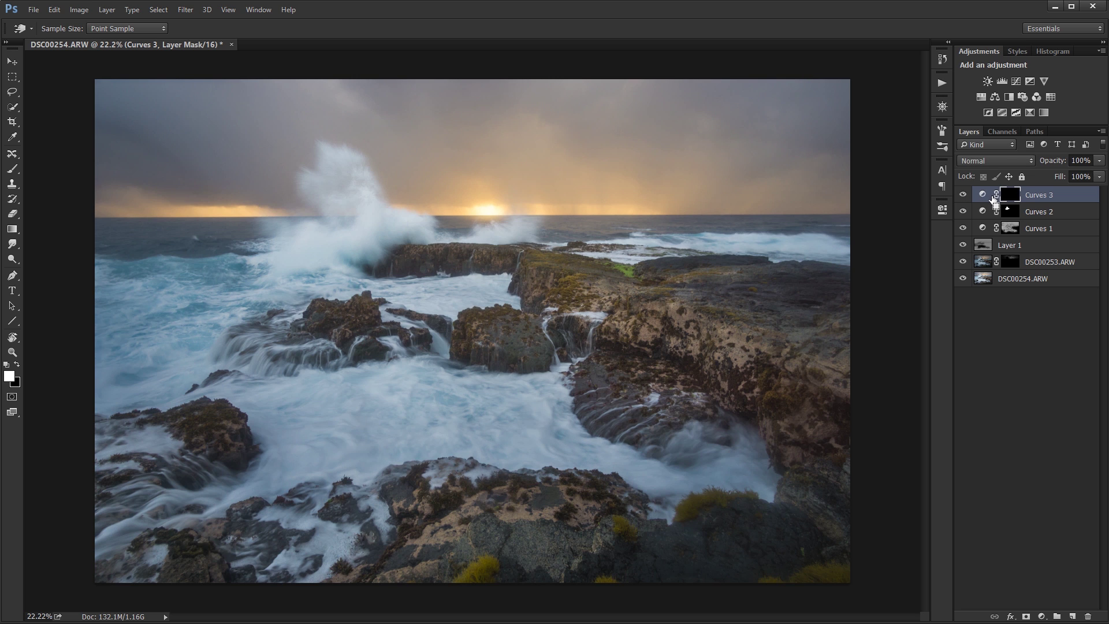
- Load the Brights 1 channel as a selection, hide the selection edges, and target the Curves 3 layer mask
{"action": "left_click", "coordinate": [1001, 132]}
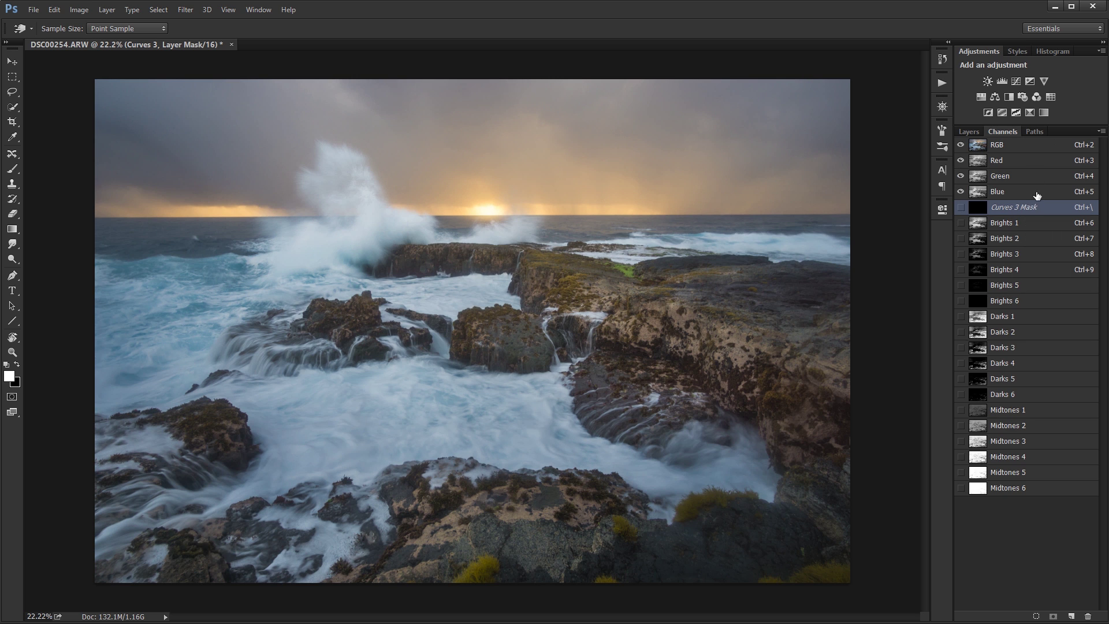
{"action": "left_click", "coordinate": [1008, 224]}
{"action": "left_click", "coordinate": [982, 228], "text": "ctrl"}
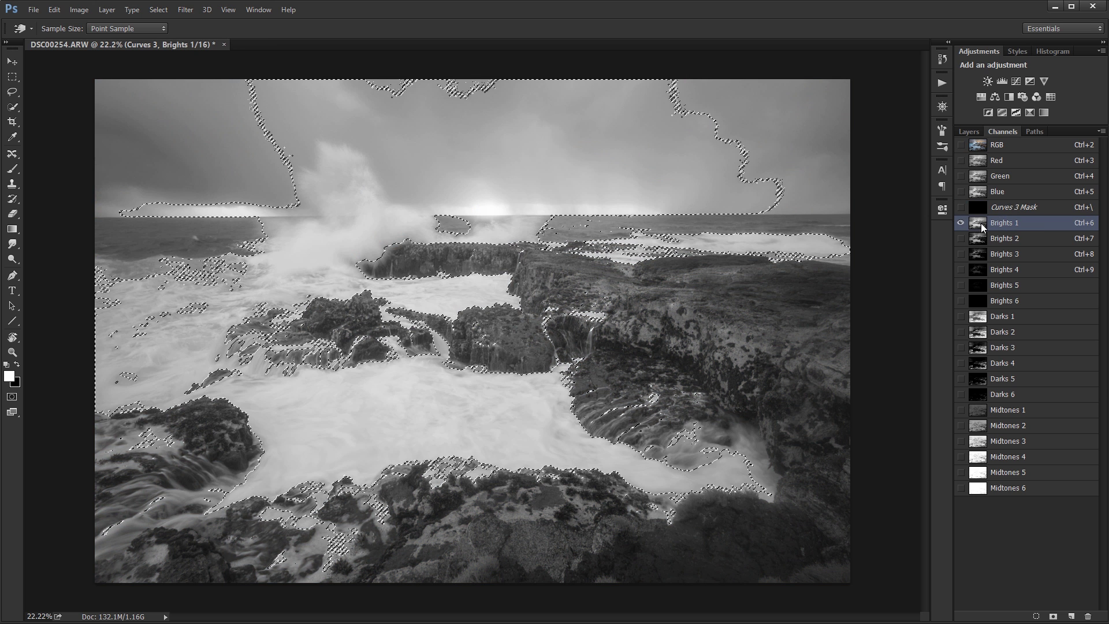
{"action": "key", "text": "ctrl+d"}
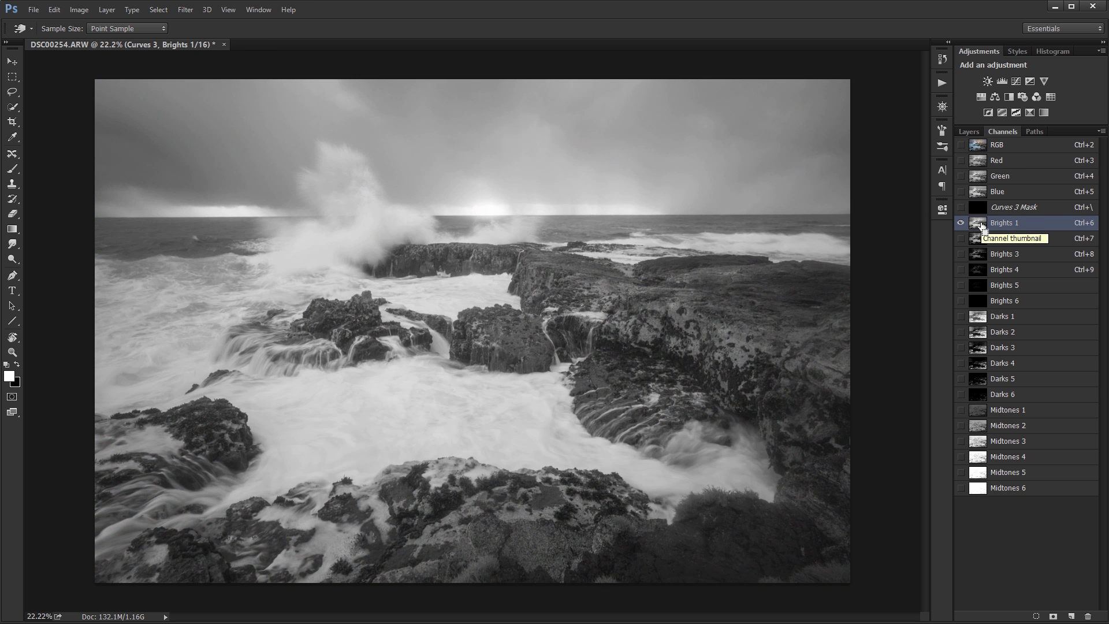
{"action": "left_click", "coordinate": [979, 129]}
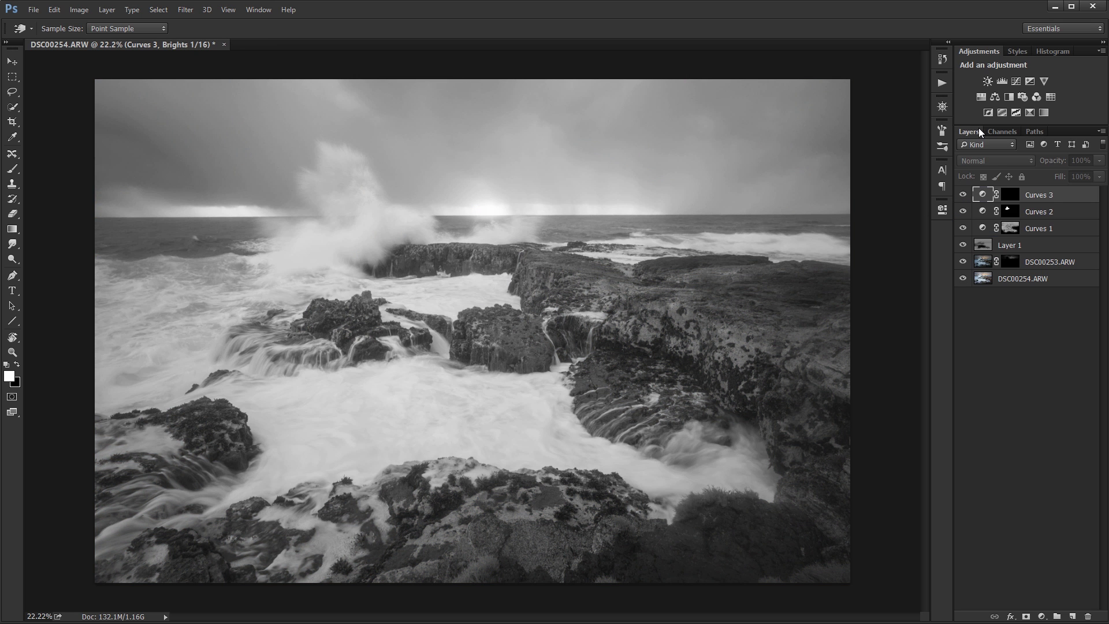
{"action": "left_click", "coordinate": [1010, 195]}
- Paint white on the Curves 3 mask over the sea and foam between the rocks, adjusting the brush size to fit each area
{"action": "key", "text": "b"}
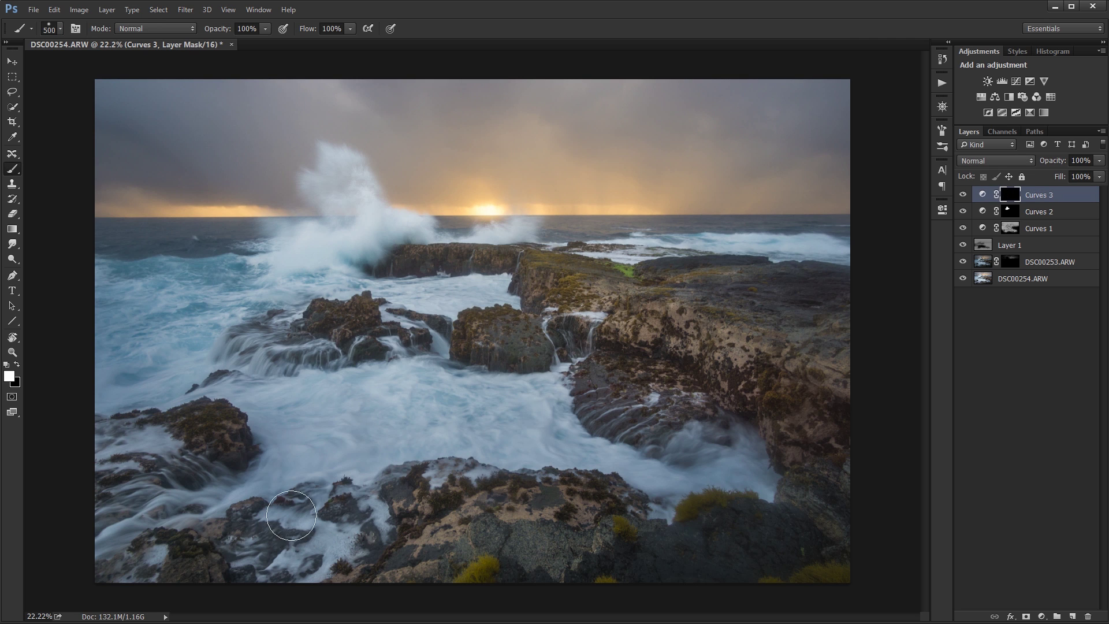
{"action": "key", "text": "bracketright"}
{"action": "key", "text": "bracketright"}
{"action": "key", "text": "bracketright"}
{"action": "key", "text": "bracketleft"}
{"action": "key", "text": "bracketleft"}
{"action": "mouse_move", "coordinate": [173, 324]}
{"action": "left_mouse_down"}
{"action": "mouse_move", "coordinate": [302, 255]}
{"action": "mouse_move", "coordinate": [522, 310]}
{"action": "left_mouse_up"}
{"action": "key", "text": "bracketleft"}
{"action": "key", "text": "bracketleft"}
{"action": "key", "text": "bracketright"}
- Examine the painted Curves 3 mask on its own, and compare the image with and without the Curves 3 adjustment
{"action": "left_click", "coordinate": [1011, 194], "text": "alt"}
{"action": "left_click", "coordinate": [1010, 195], "text": "alt"}
{"action": "left_click", "coordinate": [963, 196]}
{"action": "left_click", "coordinate": [963, 195]}
{"action": "key", "text": "v"}
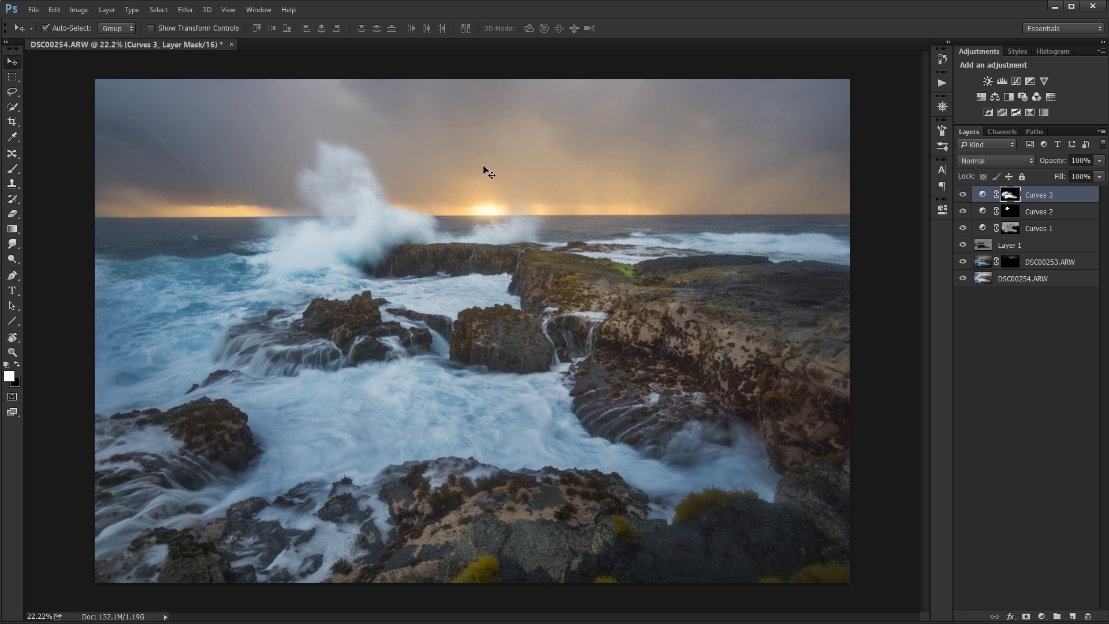
{"action": "scroll", "coordinate": [231, 162], "scroll_direction": "up", "scroll_amount": 2}
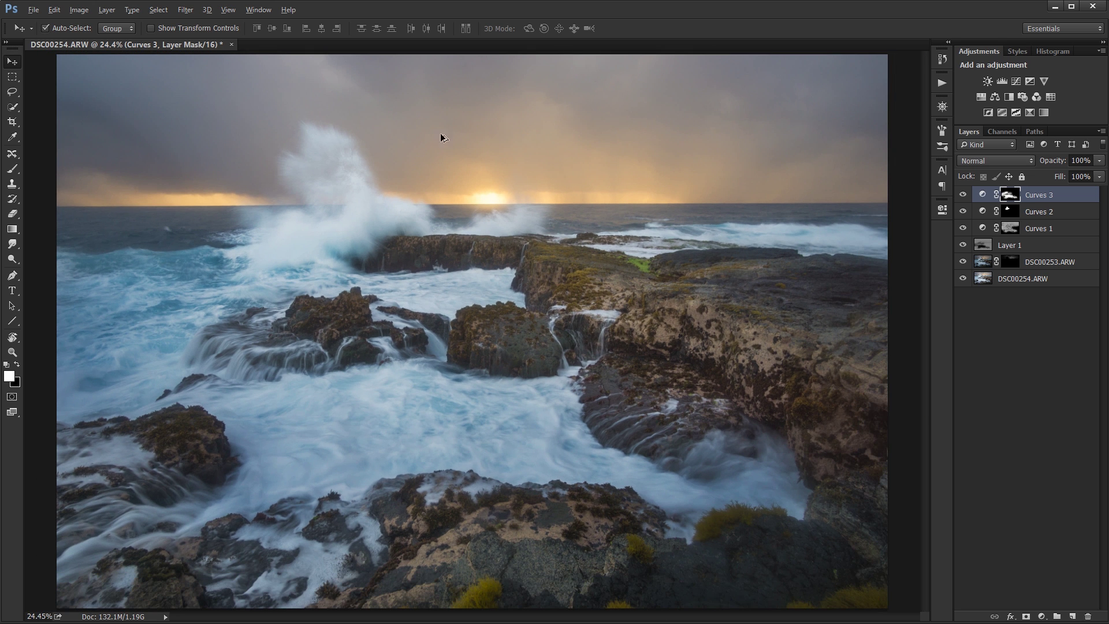
{"action": "scroll", "coordinate": [871, 135], "scroll_direction": "down", "scroll_amount": 2}
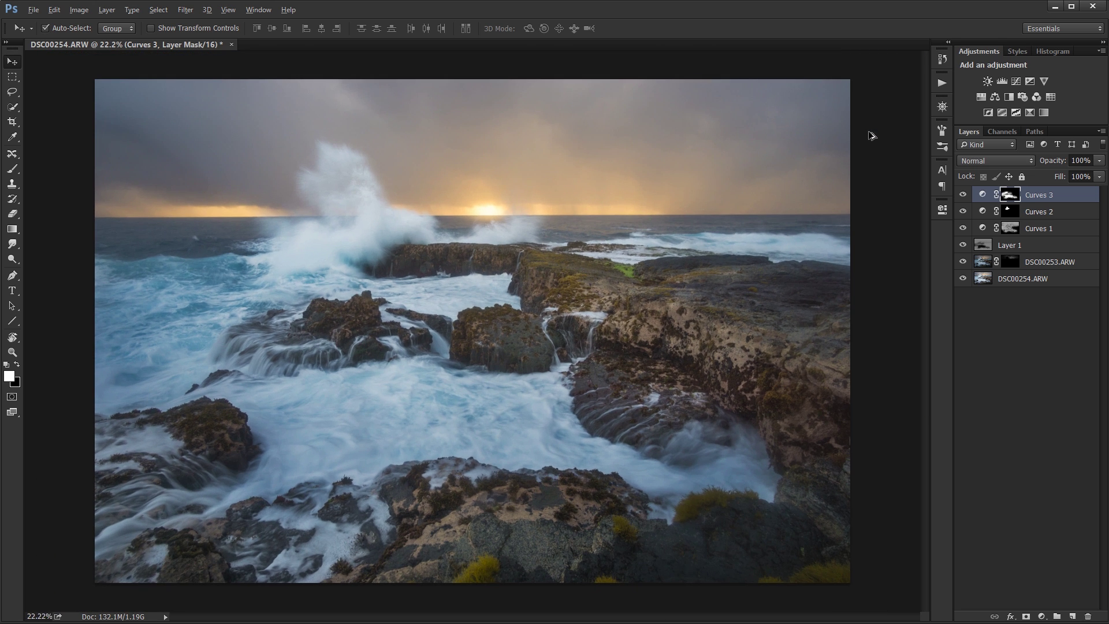
{"action": "left_click", "coordinate": [1016, 81]}
{"action": "left_click", "coordinate": [778, 253]}
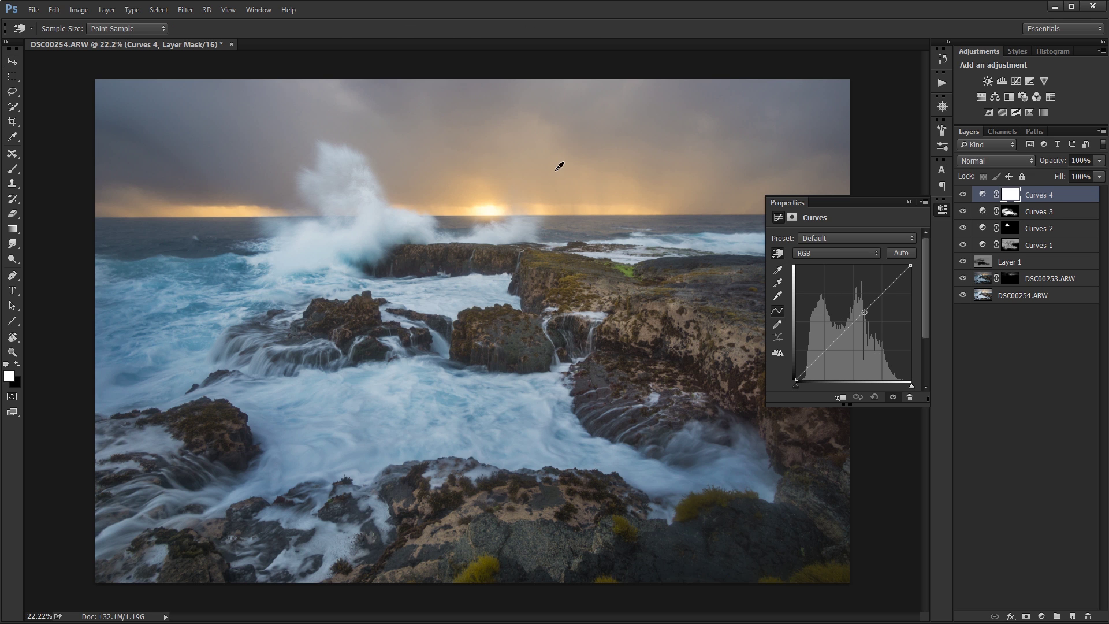
{"action": "scroll", "coordinate": [495, 203], "scroll_direction": "up", "scroll_amount": 5}
{"action": "left_click_drag", "start_coordinate": [498, 205], "coordinate": [401, 290]}
{"action": "scroll", "coordinate": [411, 308], "scroll_direction": "up", "scroll_amount": 1}
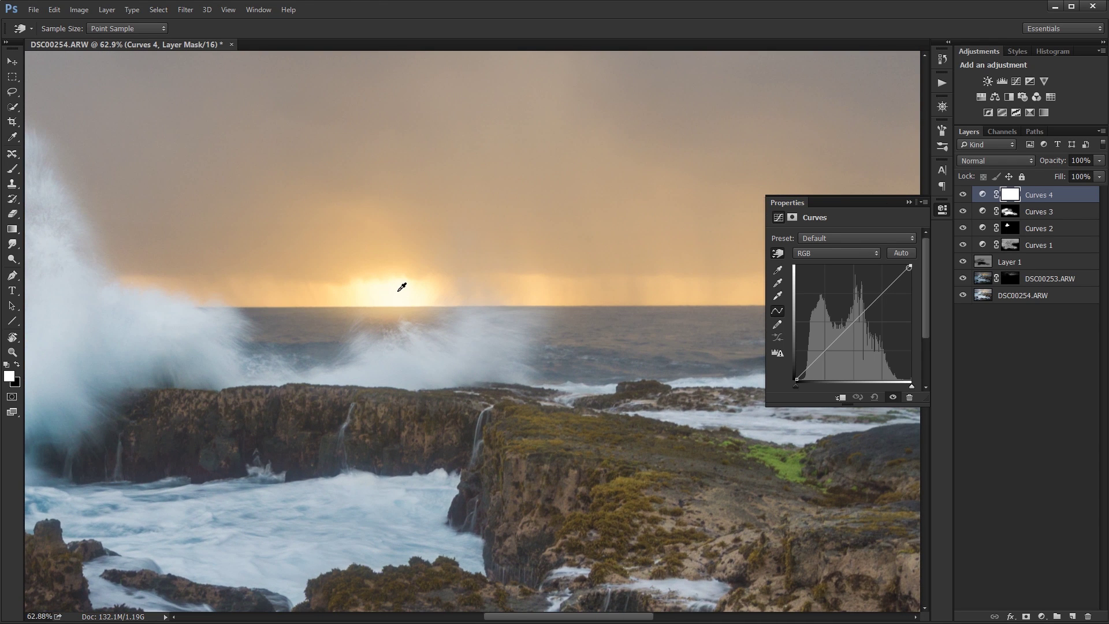
{"action": "key", "text": "Delete"}
{"action": "key", "text": "v"}
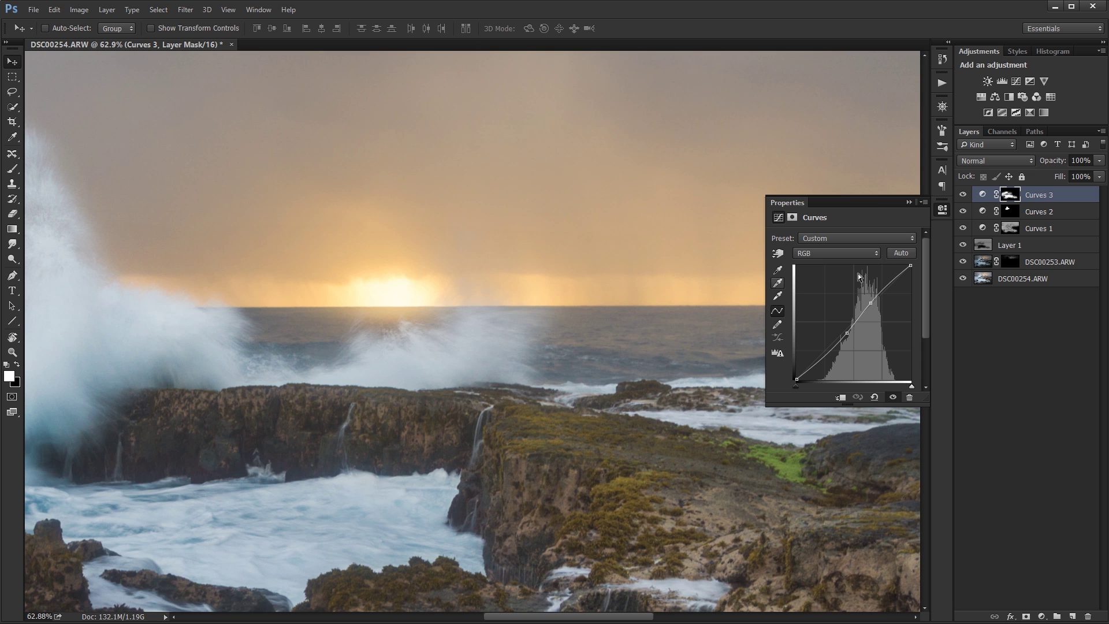
{"action": "left_click", "coordinate": [909, 202]}
- Add a Curves adjustment layer, brightening the glow along the horizon and darkening the clouds through tones sampled on the image
{"action": "left_click", "coordinate": [1016, 82]}
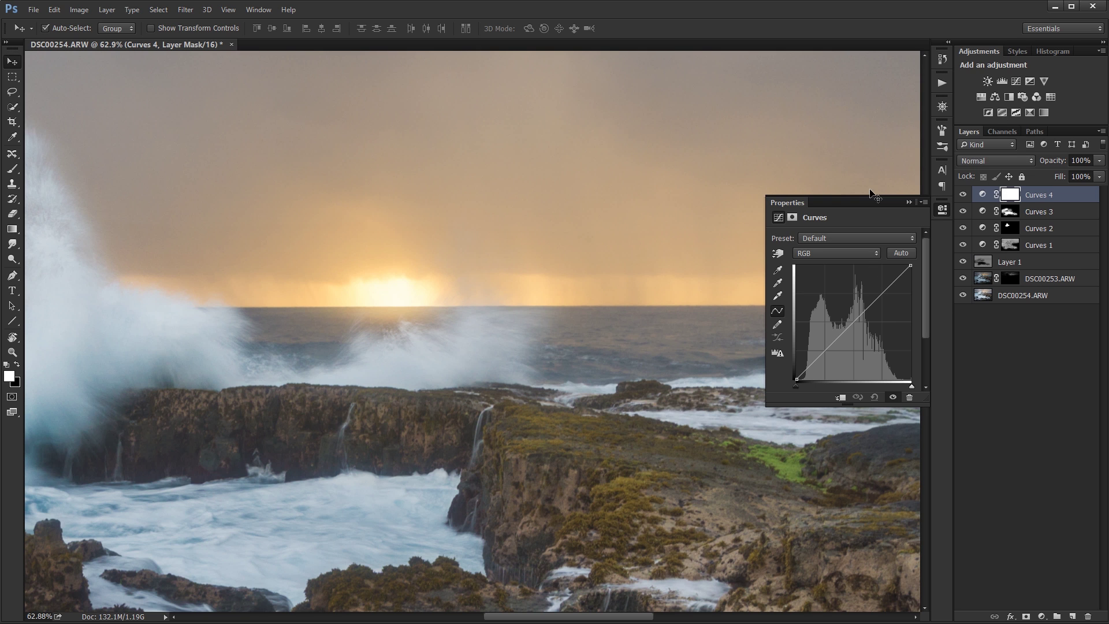
{"action": "left_click", "coordinate": [779, 253]}
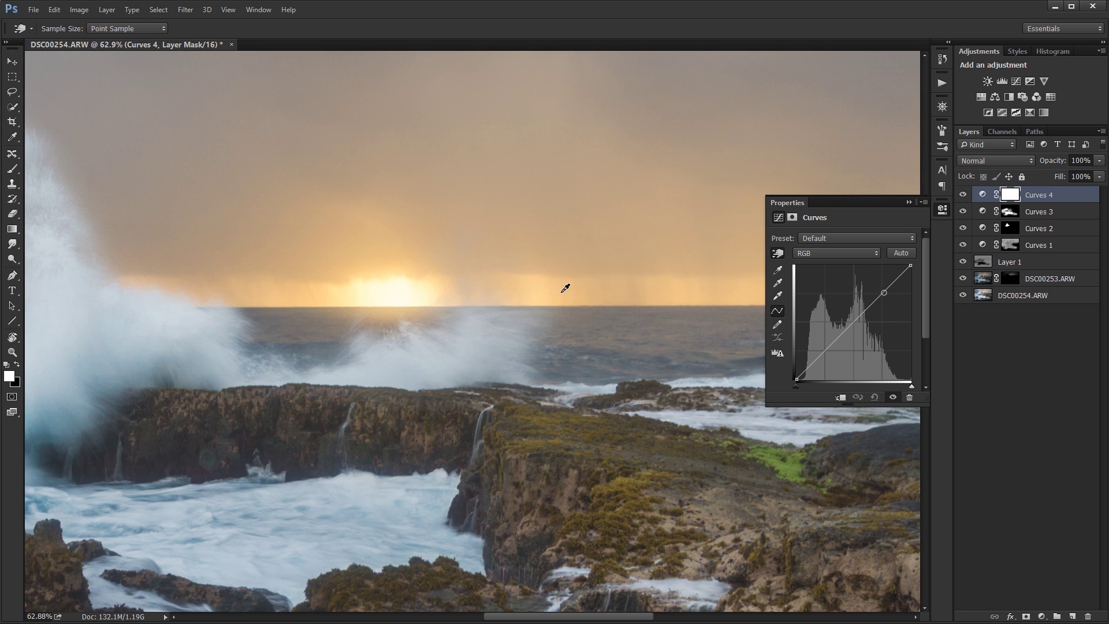
{"action": "left_click_drag", "start_coordinate": [543, 288], "coordinate": [537, 280]}
{"action": "scroll", "coordinate": [537, 280], "scroll_direction": "down", "scroll_amount": 5}
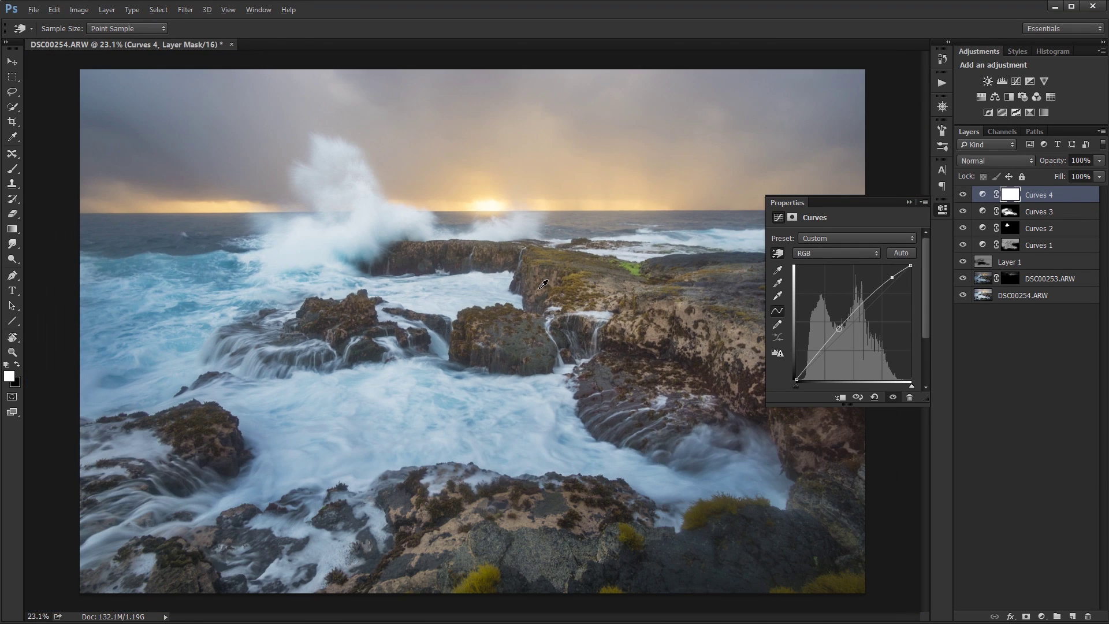
{"action": "key", "text": "alt"}
{"action": "mouse_move", "coordinate": [107, 116]}
{"action": "left_mouse_down"}
{"action": "mouse_move", "coordinate": [119, 150]}
{"action": "mouse_move", "coordinate": [117, 134]}
{"action": "left_mouse_up"}
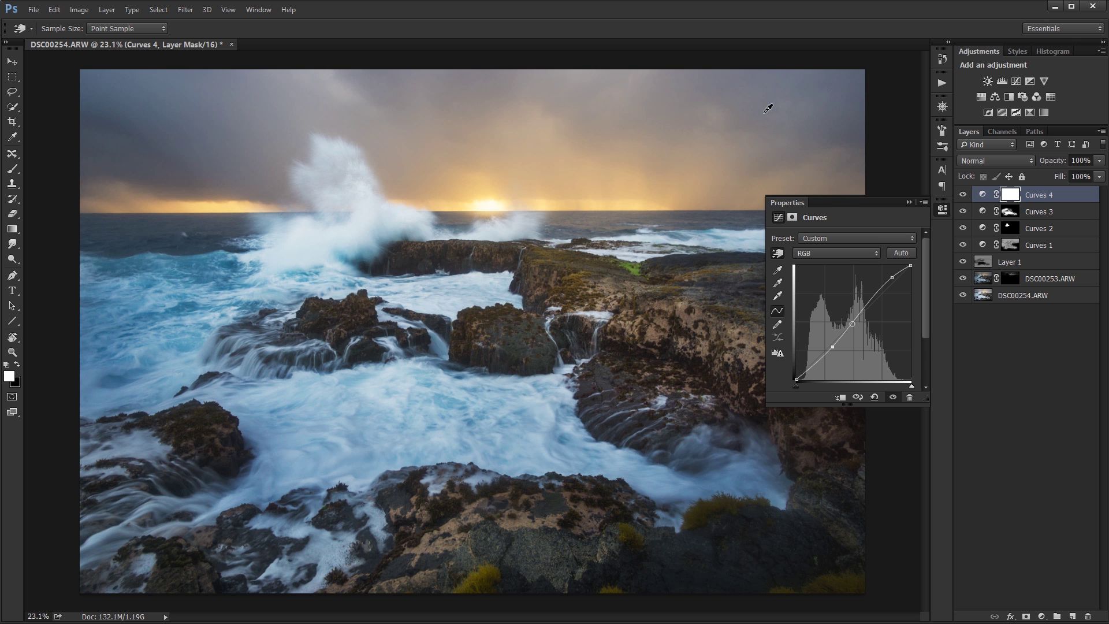
{"action": "left_click_drag", "start_coordinate": [768, 108], "coordinate": [764, 120]}
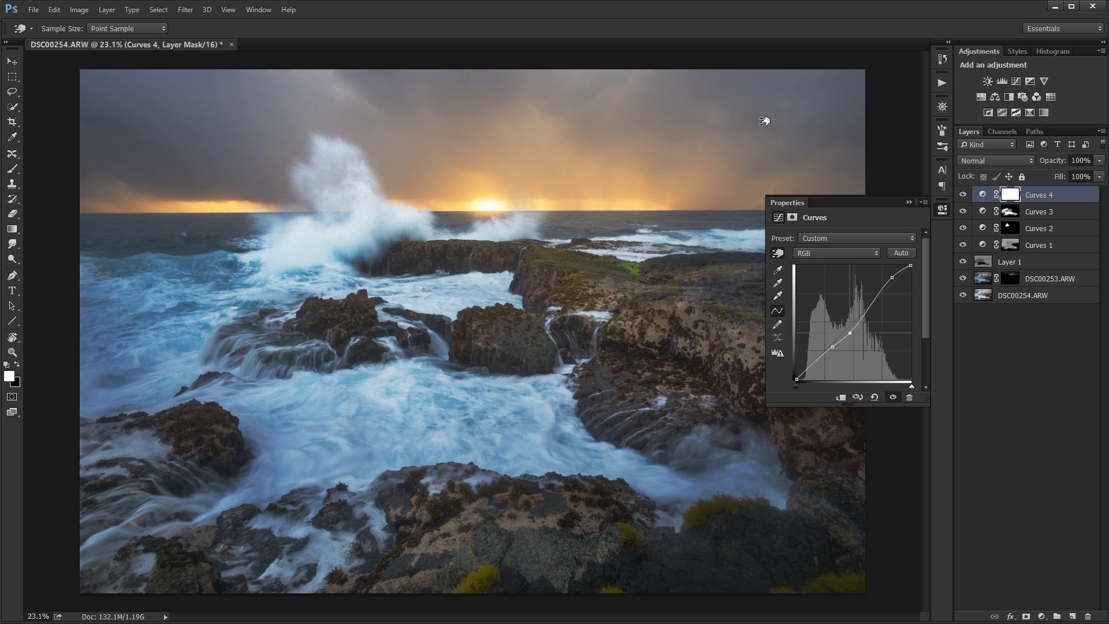
{"action": "left_click", "coordinate": [909, 202]}
- Compare the image with and without the Curves 4 adjustment
{"action": "left_click", "coordinate": [962, 195]}
{"action": "left_click", "coordinate": [962, 195]}
{"action": "left_click", "coordinate": [962, 195]}
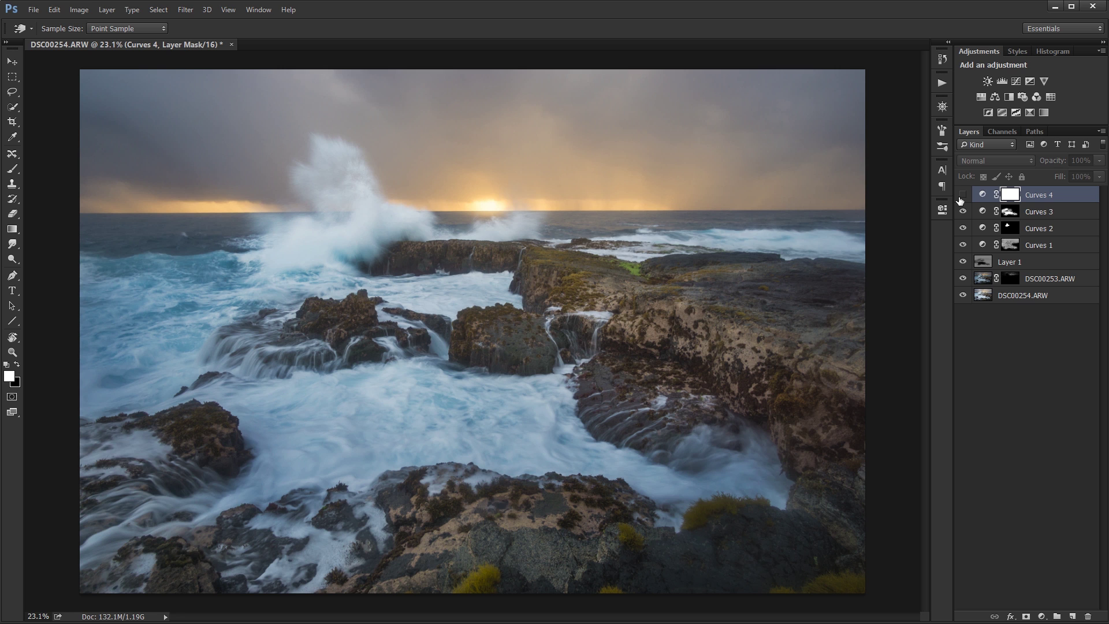
{"action": "left_click", "coordinate": [962, 196]}
{"action": "left_click", "coordinate": [962, 197]}
{"action": "left_click", "coordinate": [962, 196]}
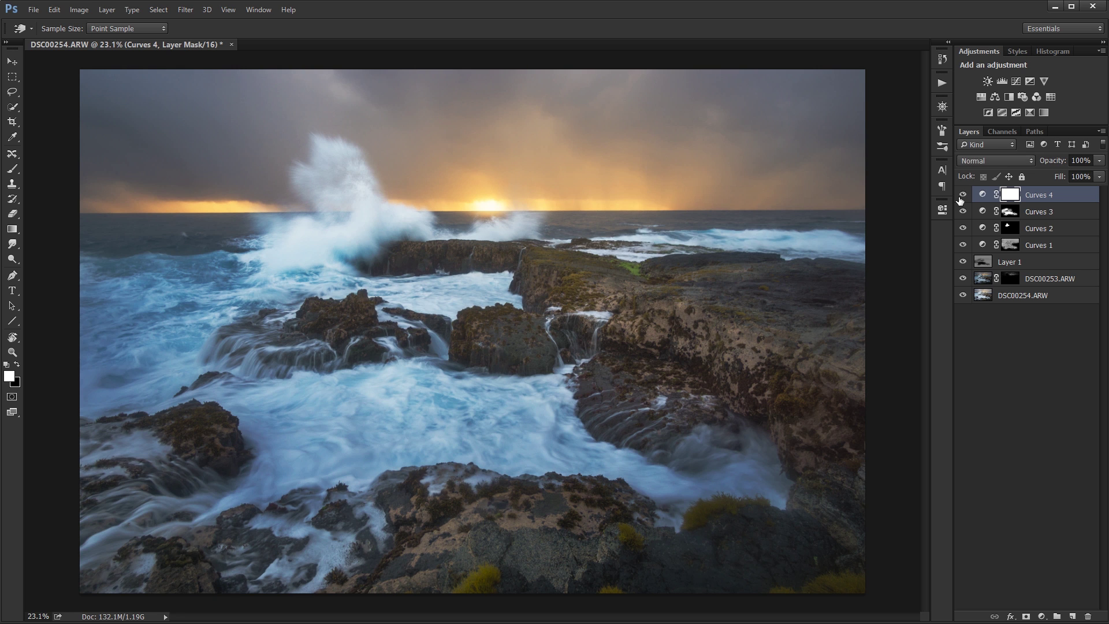
- Limit Curves 4 to the sky with a white-to-black linear gradient on its mask below the horizon, and compare the image with and without it
{"action": "key", "text": "g"}
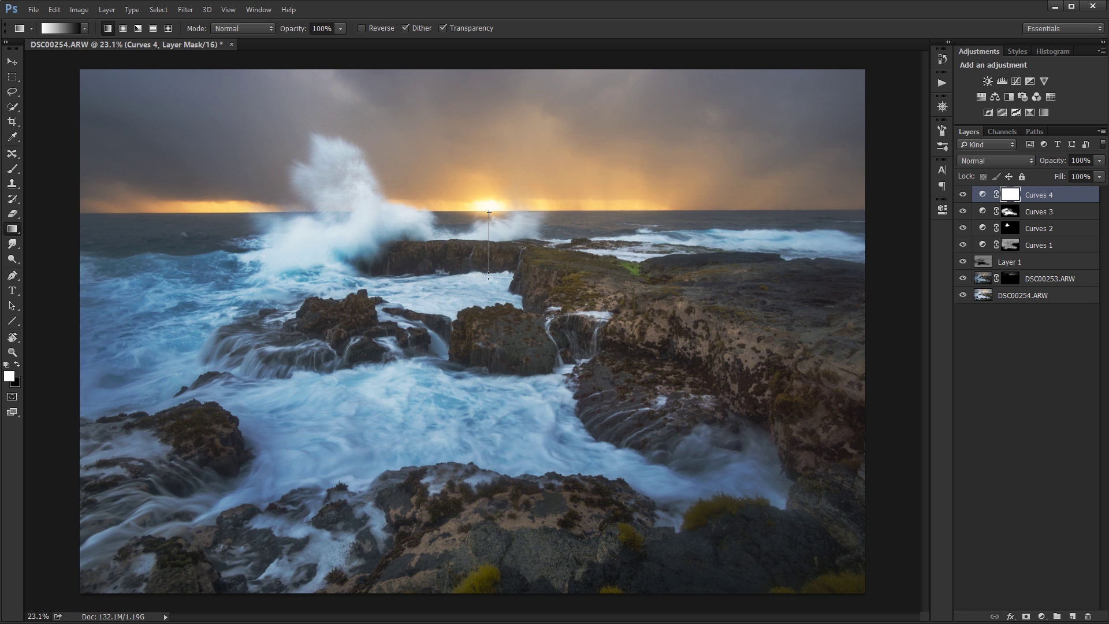
{"action": "left_click_drag", "start_coordinate": [487, 308], "coordinate": [487, 309]}
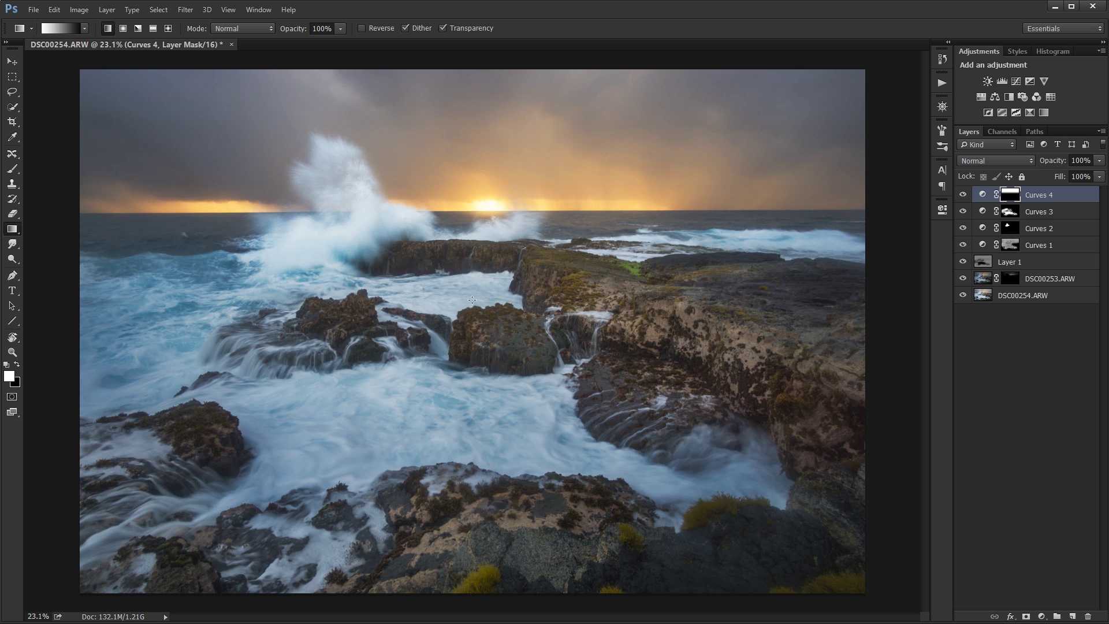
{"action": "left_click", "coordinate": [963, 196]}
{"action": "left_click", "coordinate": [963, 197]}
{"action": "left_click", "coordinate": [963, 196]}
{"action": "left_click", "coordinate": [963, 196]}
{"action": "left_click", "coordinate": [963, 197]}
{"action": "left_click", "coordinate": [963, 197]}
{"action": "left_click", "coordinate": [963, 197]}
{"action": "left_click", "coordinate": [963, 197]}
{"action": "left_click", "coordinate": [963, 196]}
{"action": "left_click", "coordinate": [987, 309]}
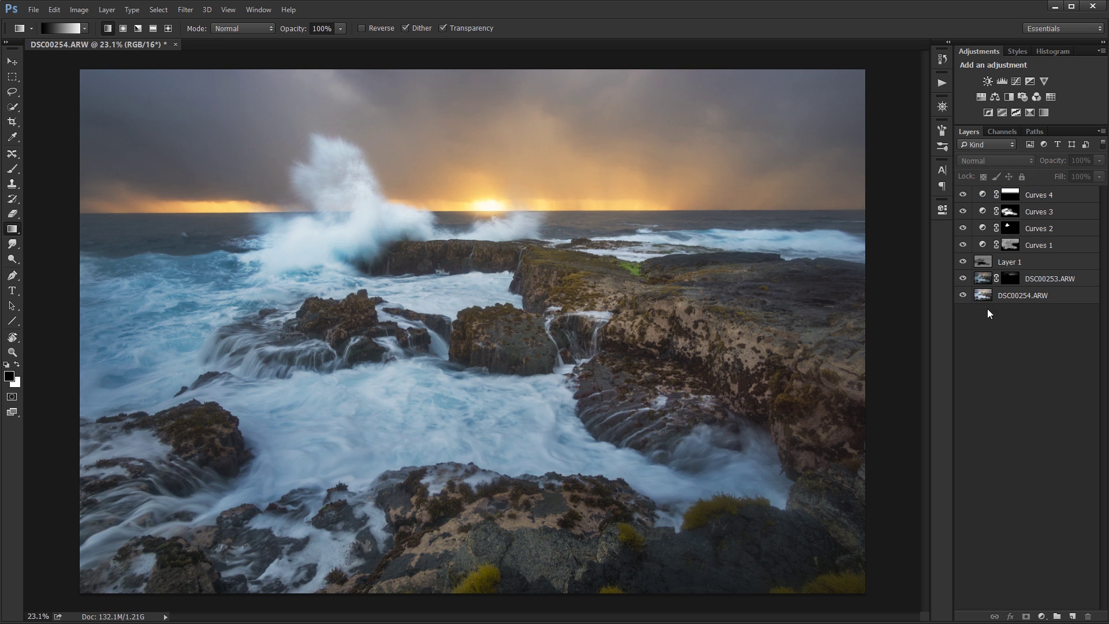
{"action": "left_click", "coordinate": [1027, 198]}
- Examine the dark rocks in the foreground at several magnifications
{"action": "scroll", "coordinate": [582, 164], "scroll_direction": "down", "scroll_amount": 2}
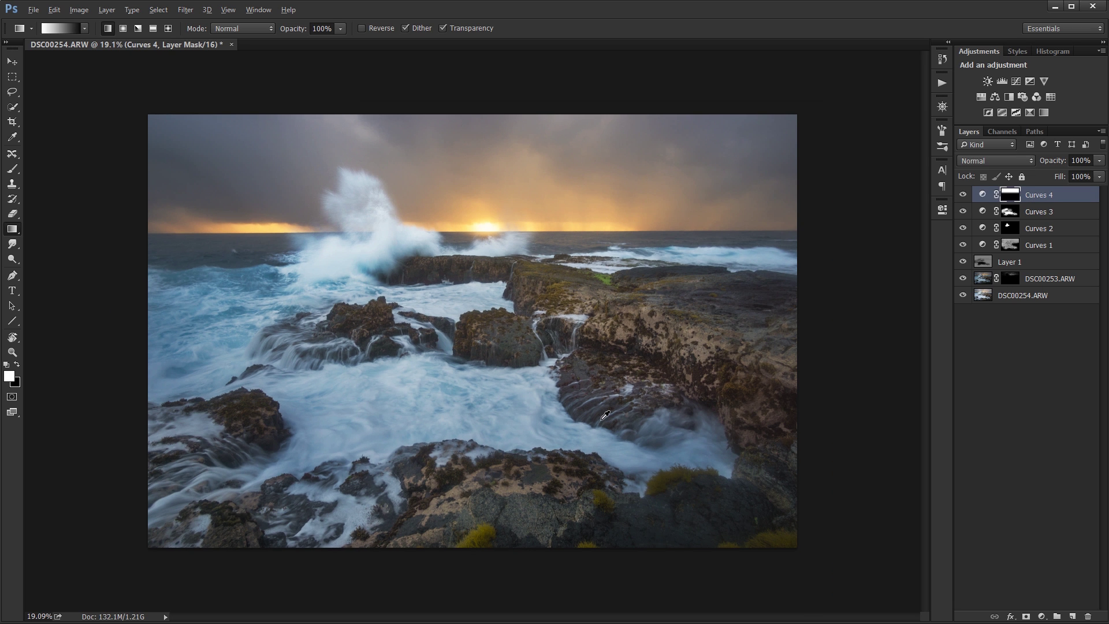
{"action": "scroll", "coordinate": [606, 414], "scroll_direction": "up", "scroll_amount": 2}
{"action": "scroll", "coordinate": [651, 479], "scroll_direction": "down", "scroll_amount": 1}
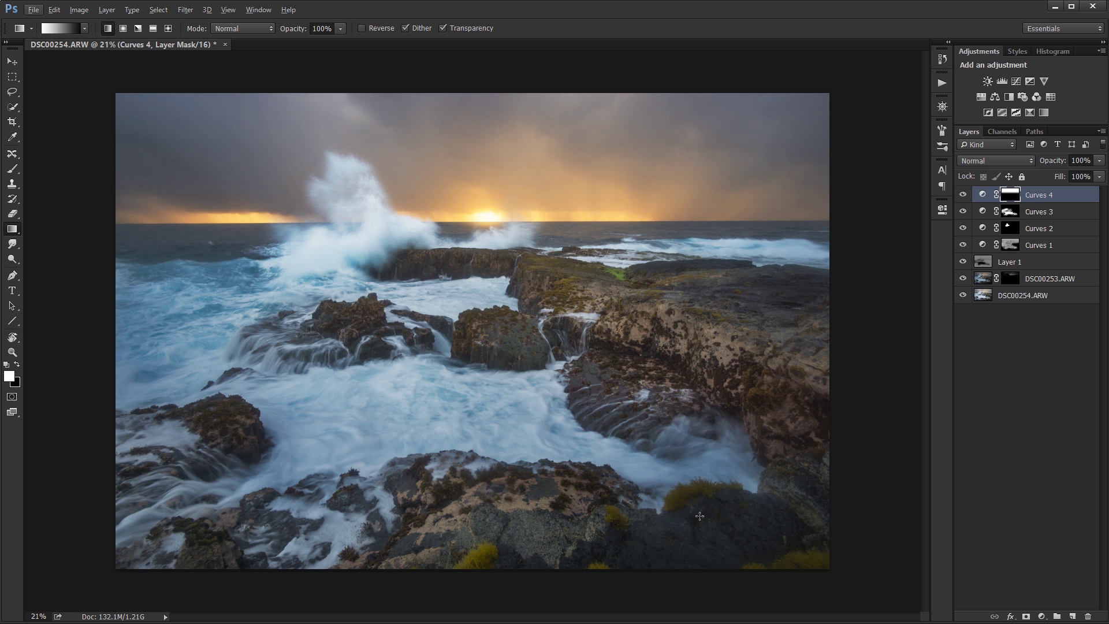
{"action": "scroll", "coordinate": [803, 543], "scroll_direction": "up", "scroll_amount": 1}
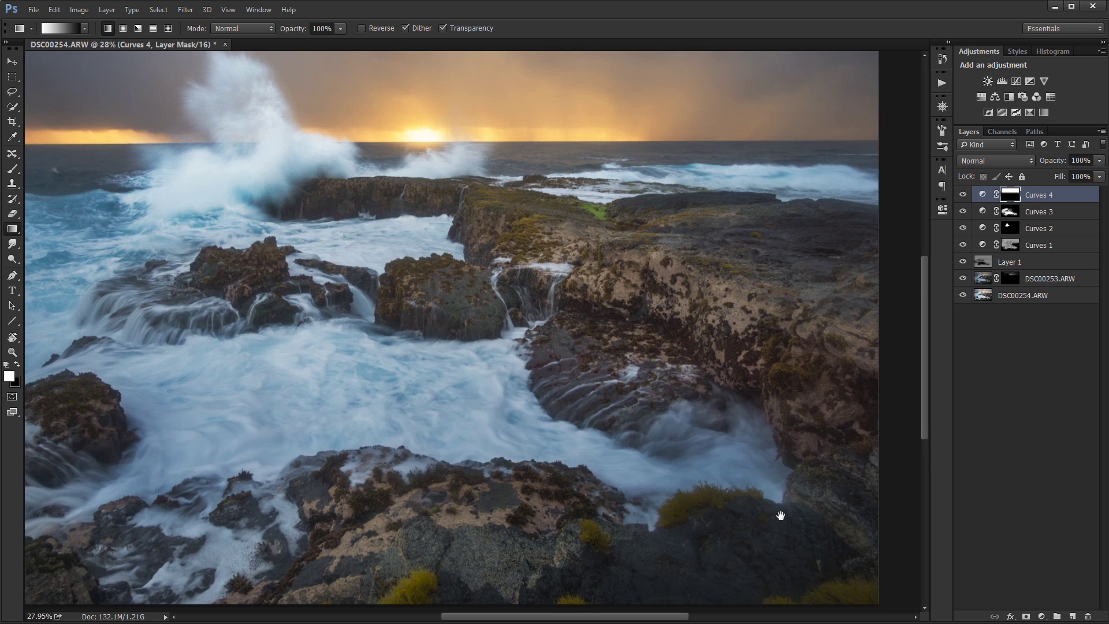
{"action": "scroll", "coordinate": [671, 462], "scroll_direction": "up", "scroll_amount": 1}
{"action": "scroll", "coordinate": [621, 467], "scroll_direction": "down", "scroll_amount": 2}
{"action": "key", "text": "alt"}
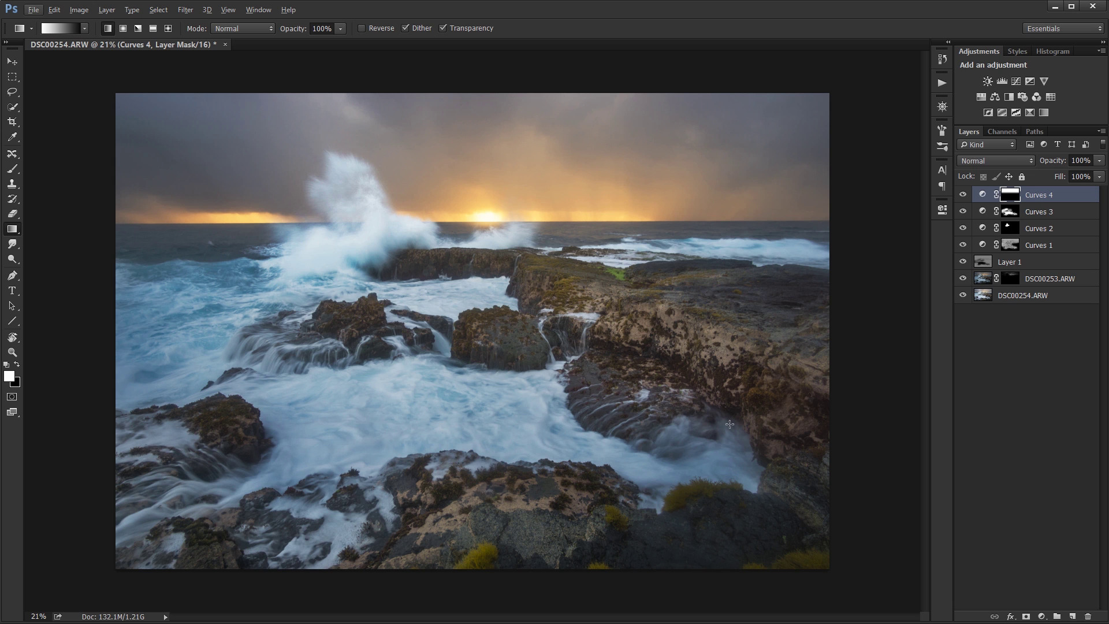
- Add another Curves adjustment layer, darkening the shadows of the foreground rock and slightly brightening the midtones sampled on the central rock
{"action": "left_click", "coordinate": [1015, 81]}
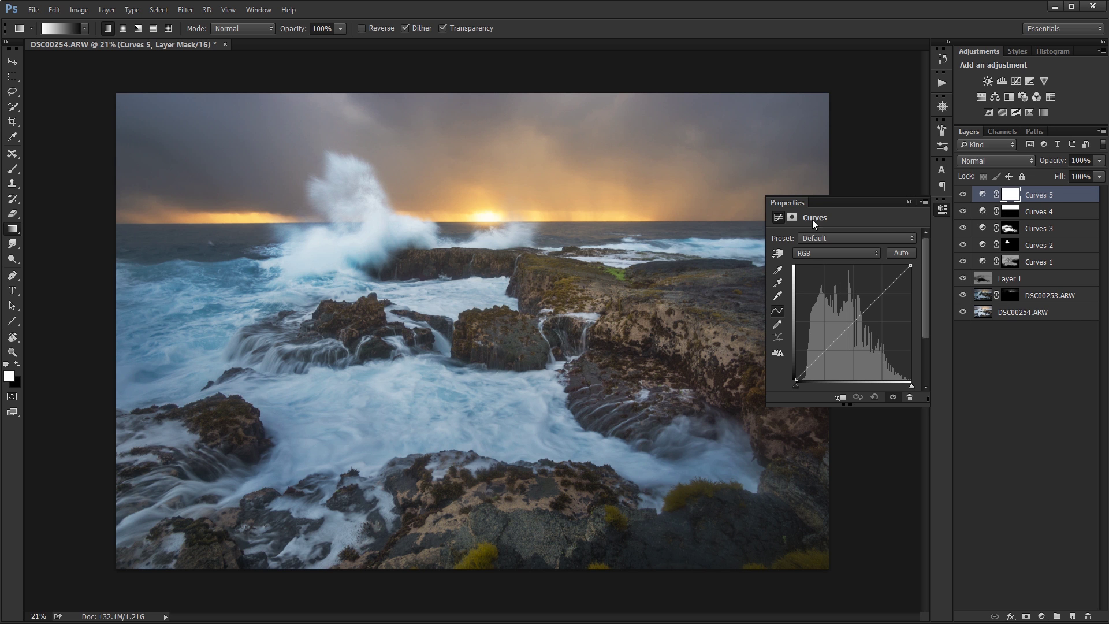
{"action": "left_click", "coordinate": [778, 254]}
{"action": "scroll", "coordinate": [543, 462], "scroll_direction": "up", "scroll_amount": 2}
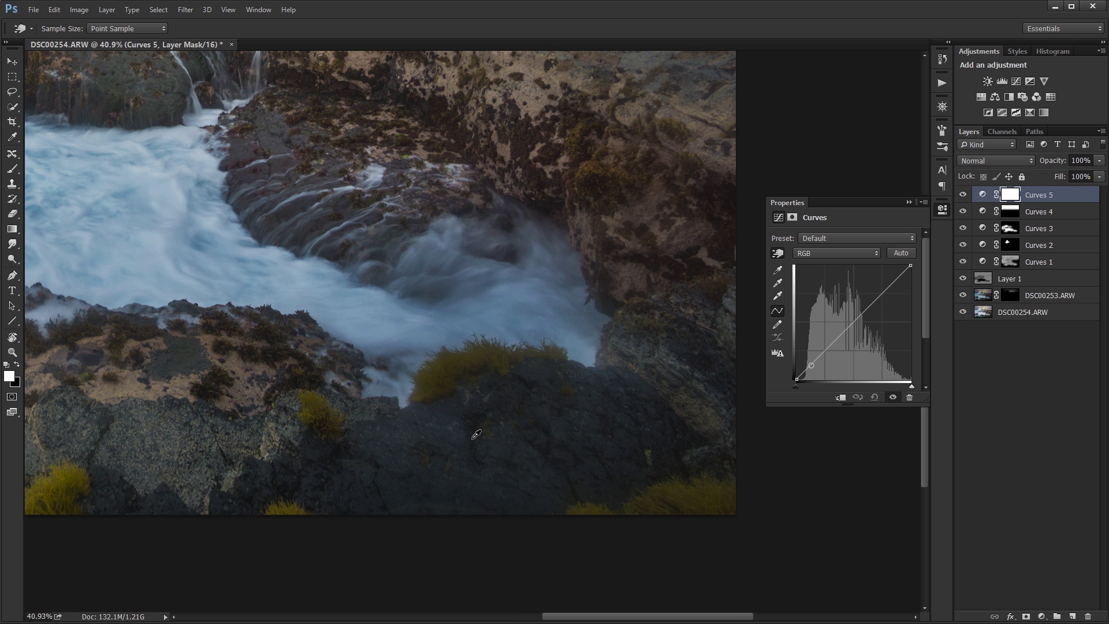
{"action": "left_click_drag", "start_coordinate": [476, 433], "coordinate": [587, 515]}
{"action": "left_click_drag", "start_coordinate": [487, 253], "coordinate": [528, 385]}
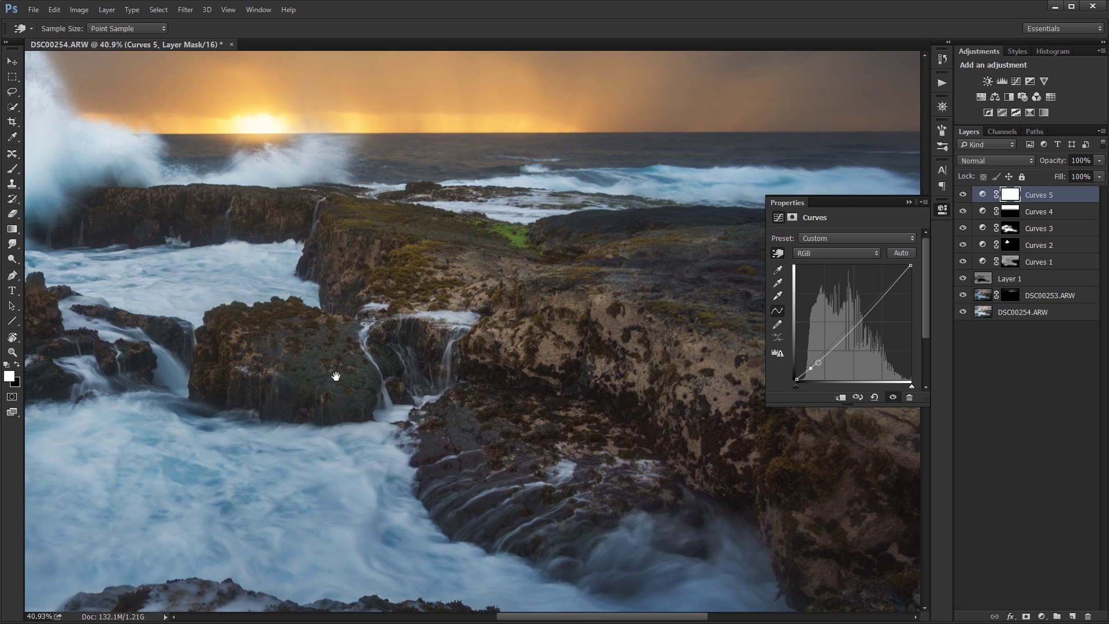
{"action": "left_click", "coordinate": [310, 356]}
{"action": "left_click_drag", "start_coordinate": [311, 359], "coordinate": [310, 353]}
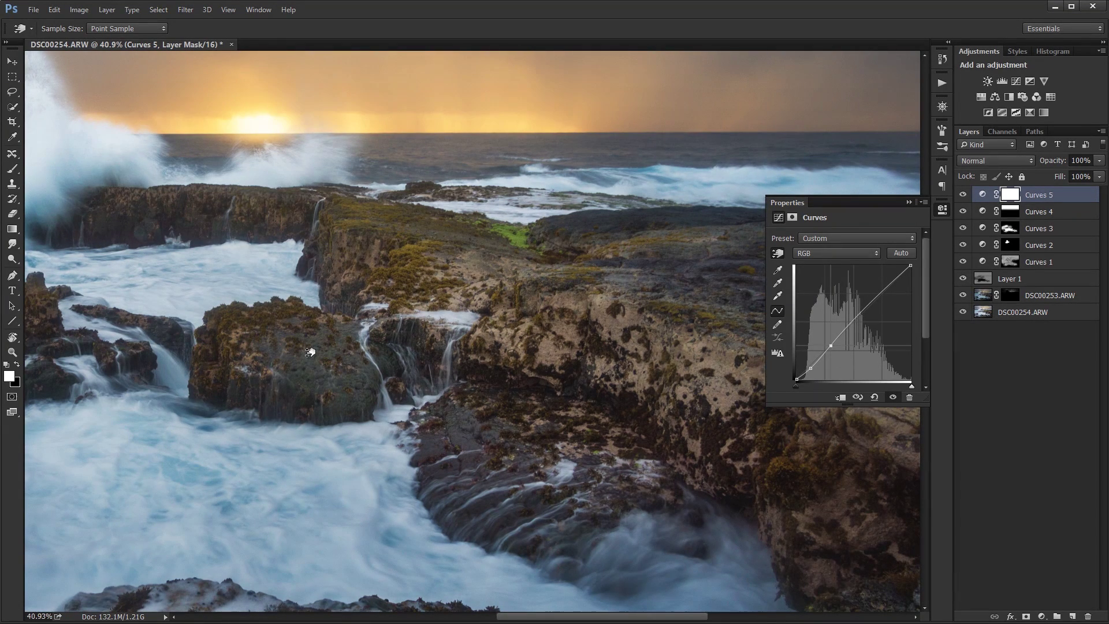
{"action": "scroll", "coordinate": [310, 352], "scroll_direction": "down", "scroll_amount": 3}
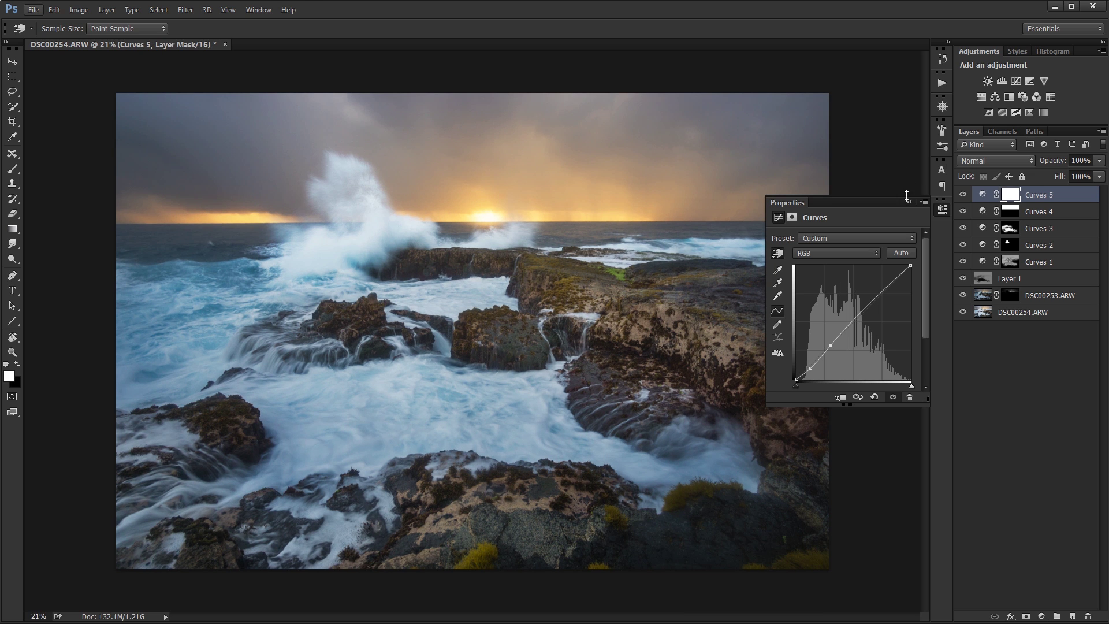
{"action": "left_click", "coordinate": [908, 201]}
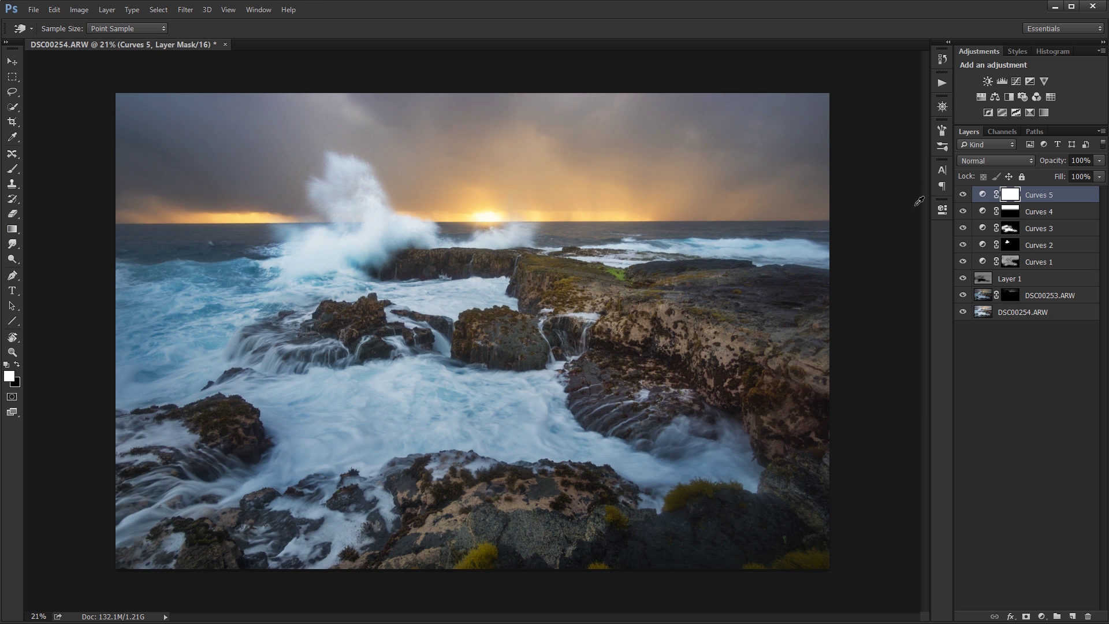
- Compare the image with and without the Curves 5 adjustment, and invert its mask to black
{"action": "left_click", "coordinate": [962, 195]}
{"action": "left_click", "coordinate": [963, 194]}
{"action": "left_click", "coordinate": [963, 195]}
{"action": "left_click", "coordinate": [963, 194]}
{"action": "scroll", "coordinate": [796, 306], "scroll_direction": "up", "scroll_amount": 1}
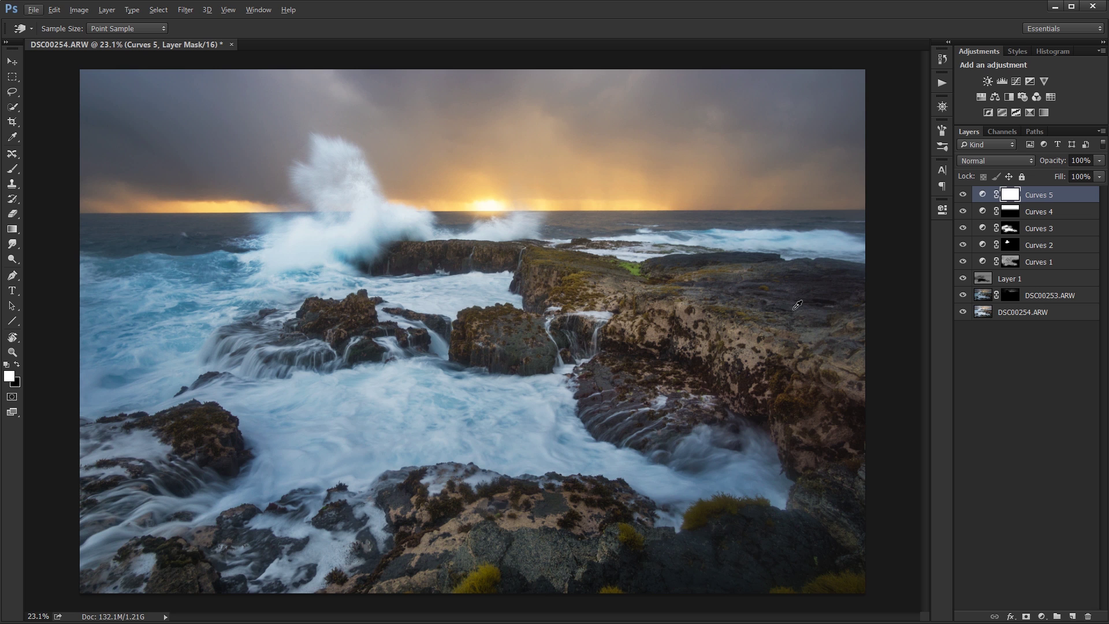
{"action": "key", "text": "ctrl+i"}
- Load the Darks 1 channel as a selection, hide the selection edges, and target the Curves 5 layer mask
{"action": "left_click", "coordinate": [1012, 131]}
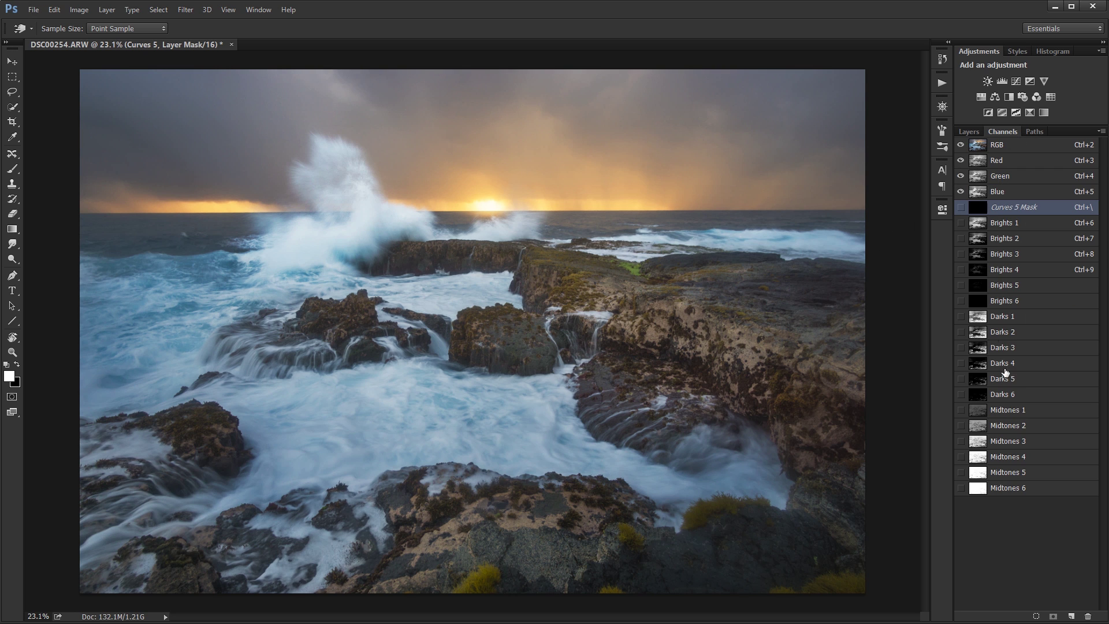
{"action": "left_click", "coordinate": [1018, 399]}
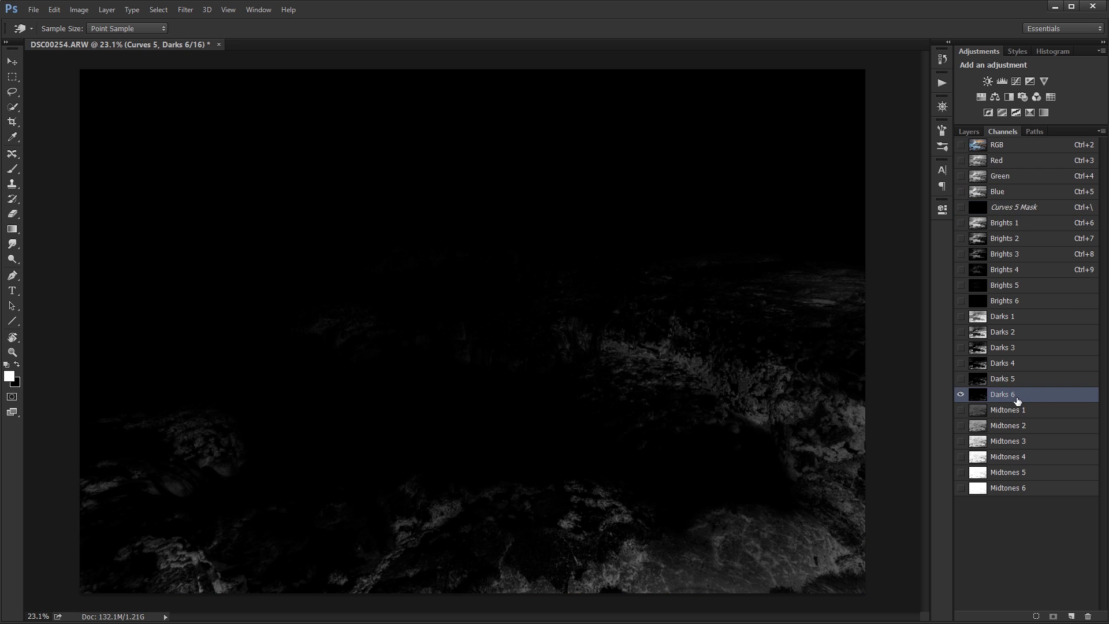
{"action": "left_click", "coordinate": [1016, 321]}
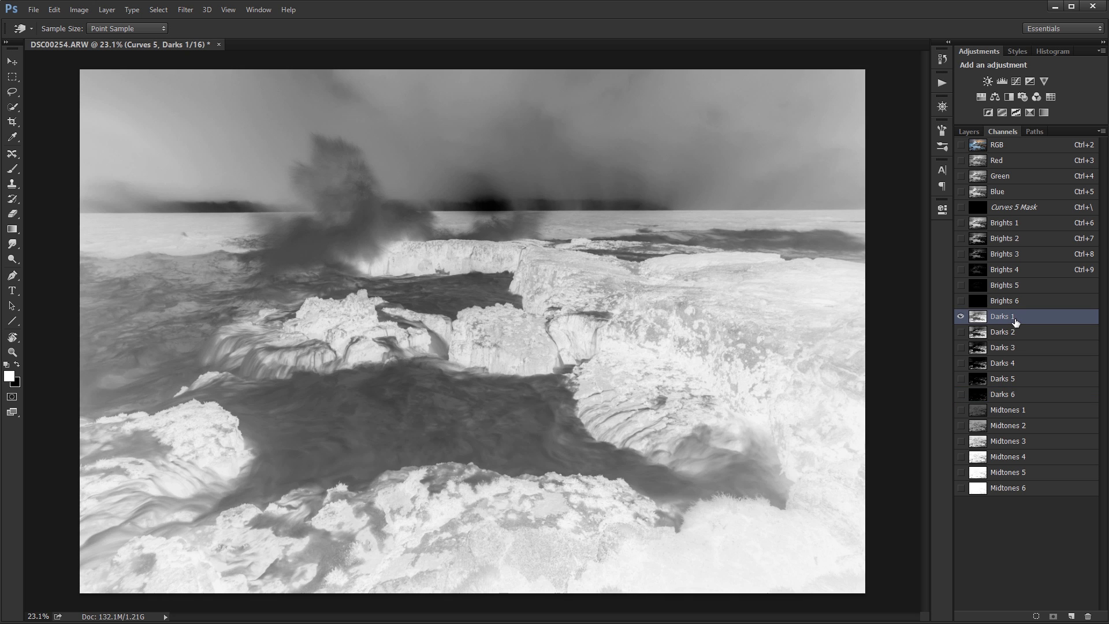
{"action": "left_click", "coordinate": [982, 319], "text": "ctrl"}
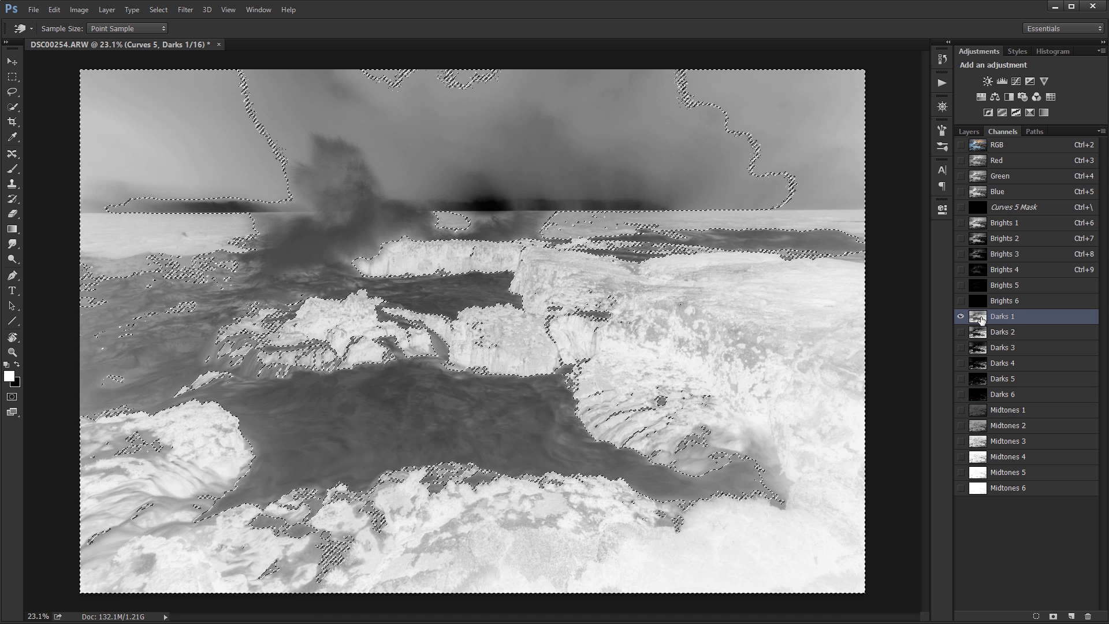
{"action": "left_click", "coordinate": [969, 131]}
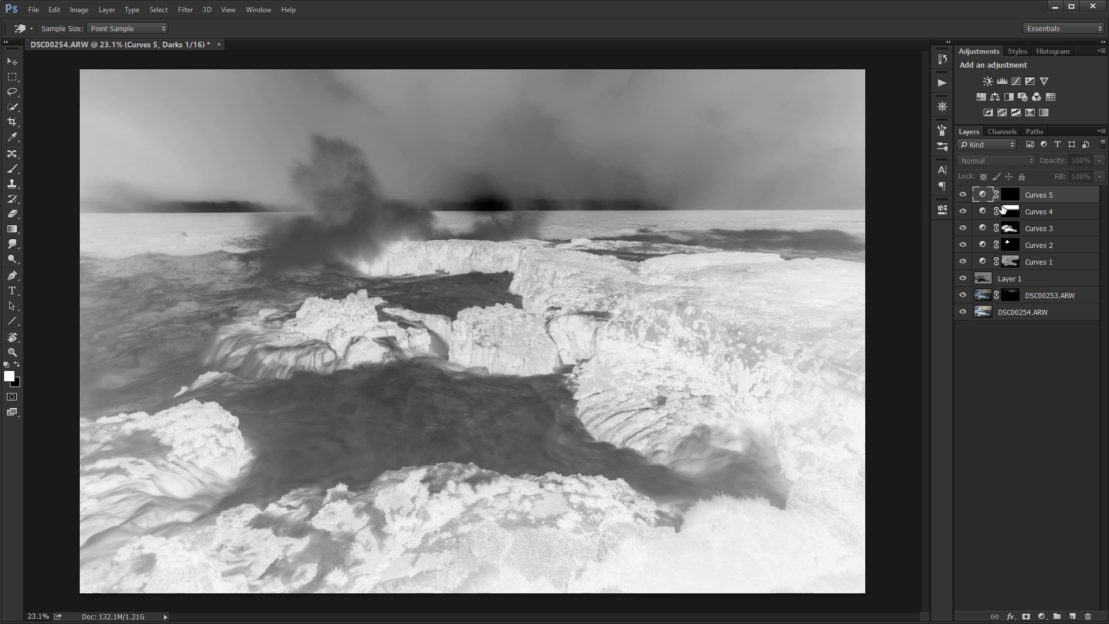
{"action": "left_click", "coordinate": [1010, 197]}
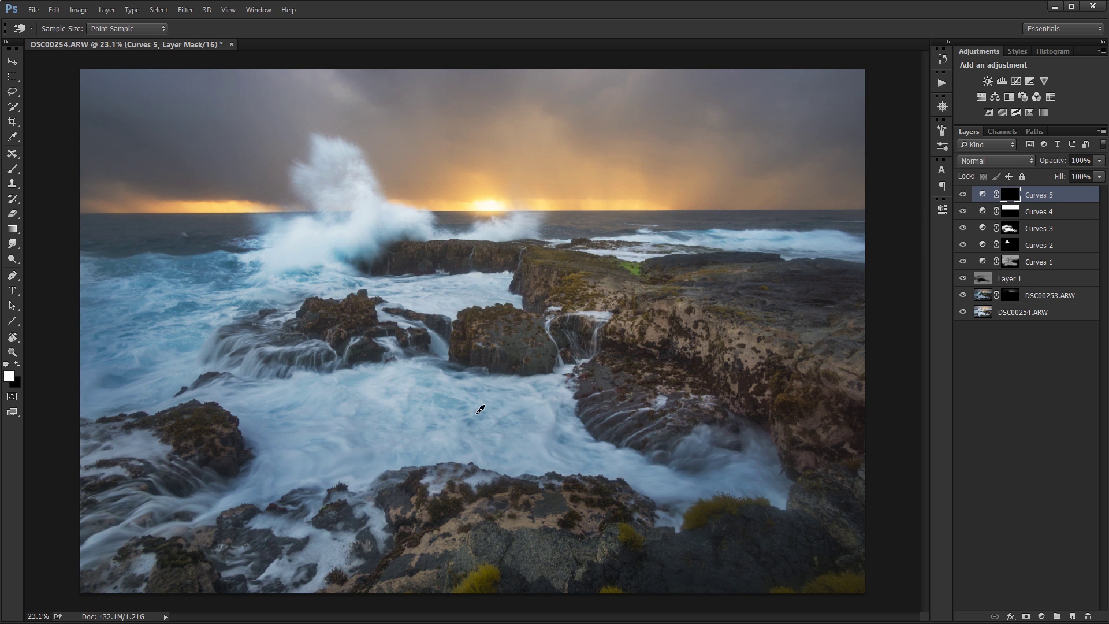
- Paint white on the Curves 5 mask over the rocks with an enlarged brush, and check the painted mask on its own
{"action": "key", "text": "b"}
{"action": "key", "text": "bracketright"}
{"action": "key", "text": "bracketright"}
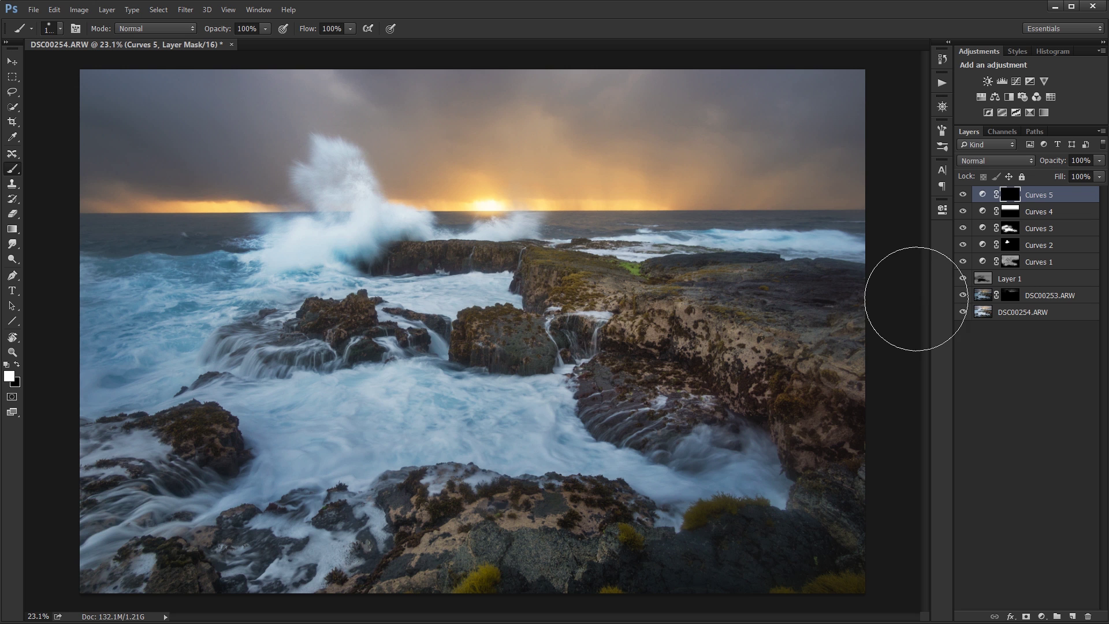
{"action": "left_click", "coordinate": [1016, 198], "text": "alt"}
{"action": "left_click", "coordinate": [1015, 198], "text": "alt"}
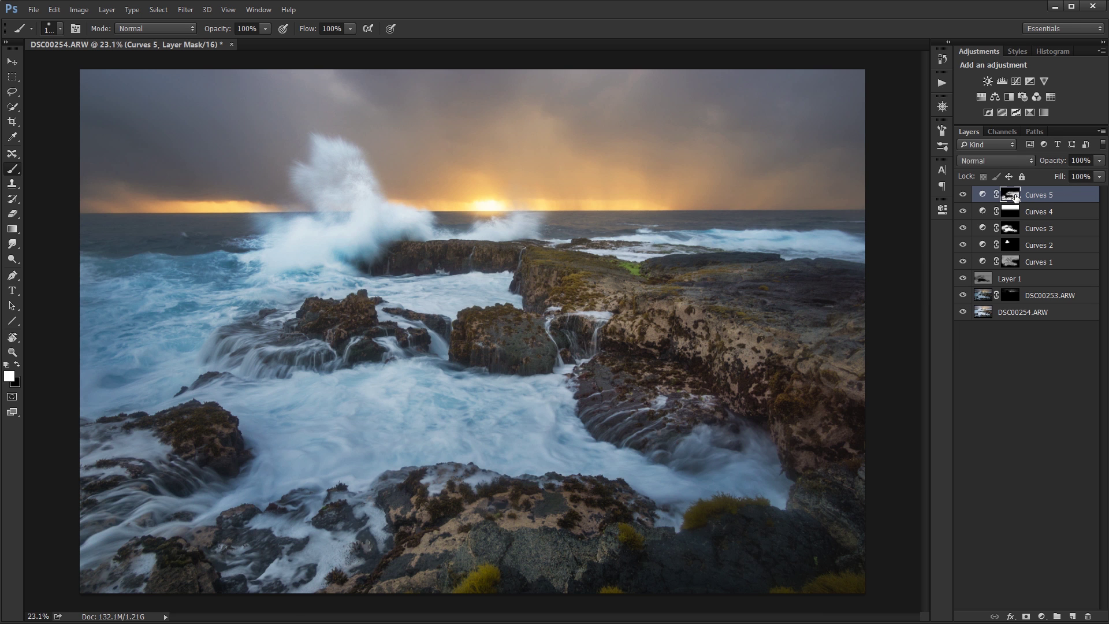
- Check the effect of the Curves 5 adjustment on the whole image
{"action": "left_click", "coordinate": [962, 196]}
{"action": "scroll", "coordinate": [563, 251], "scroll_direction": "down", "scroll_amount": 2}
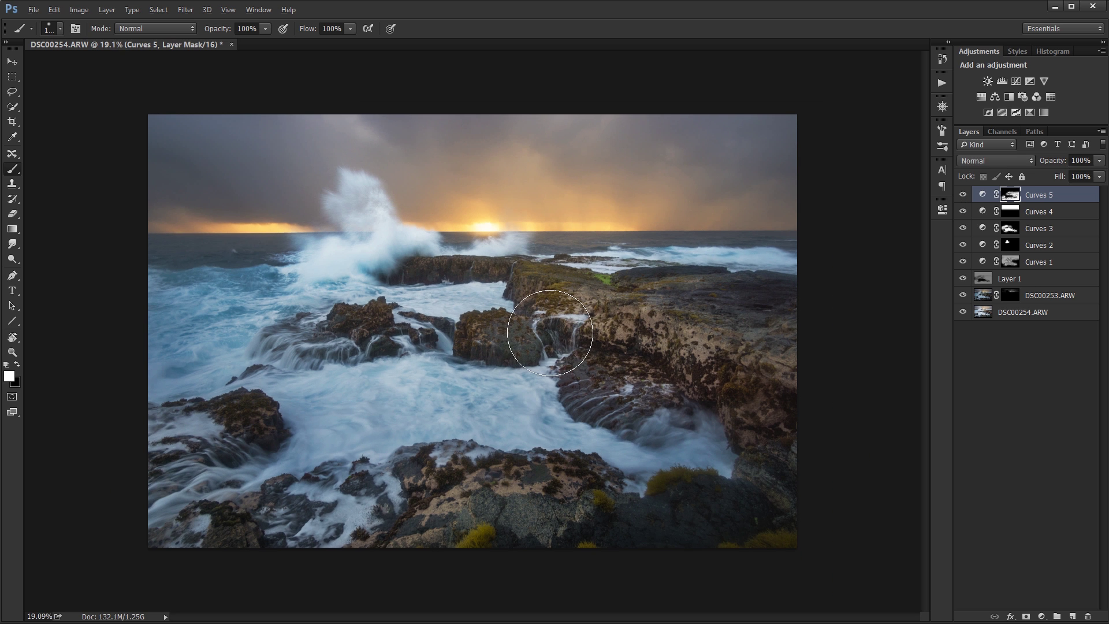
{"action": "scroll", "coordinate": [563, 251], "scroll_direction": "up", "scroll_amount": 1}
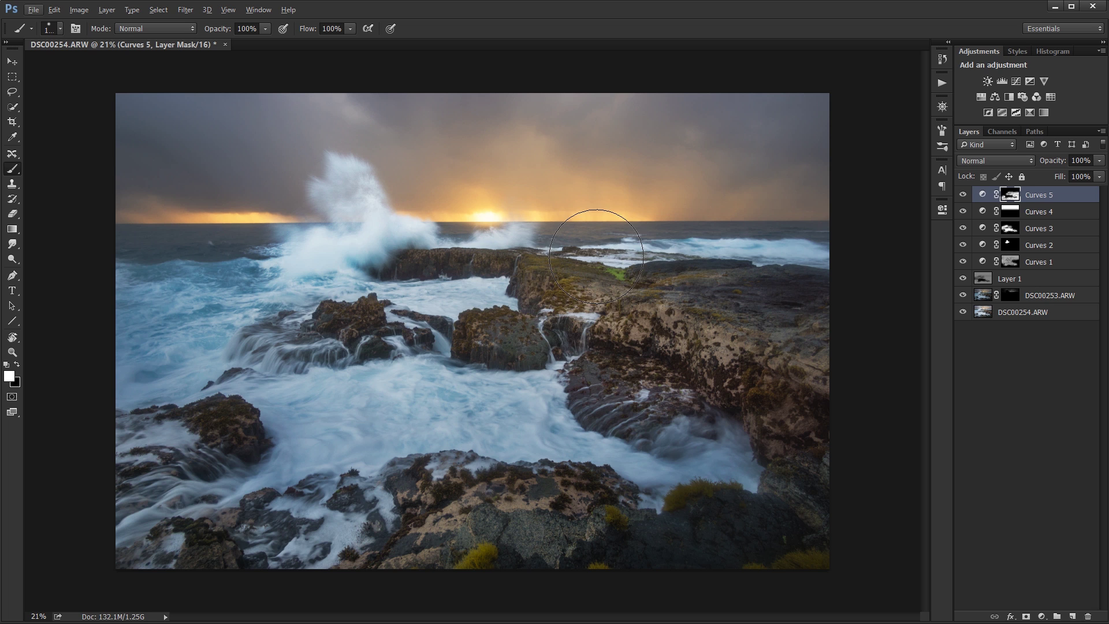
- Add a Curves adjustment layer above Curves 5, raising its Red channel at the glowing sky and lowering it at the darker clouds
{"action": "left_click", "coordinate": [1043, 373]}
{"action": "left_click", "coordinate": [1051, 194]}
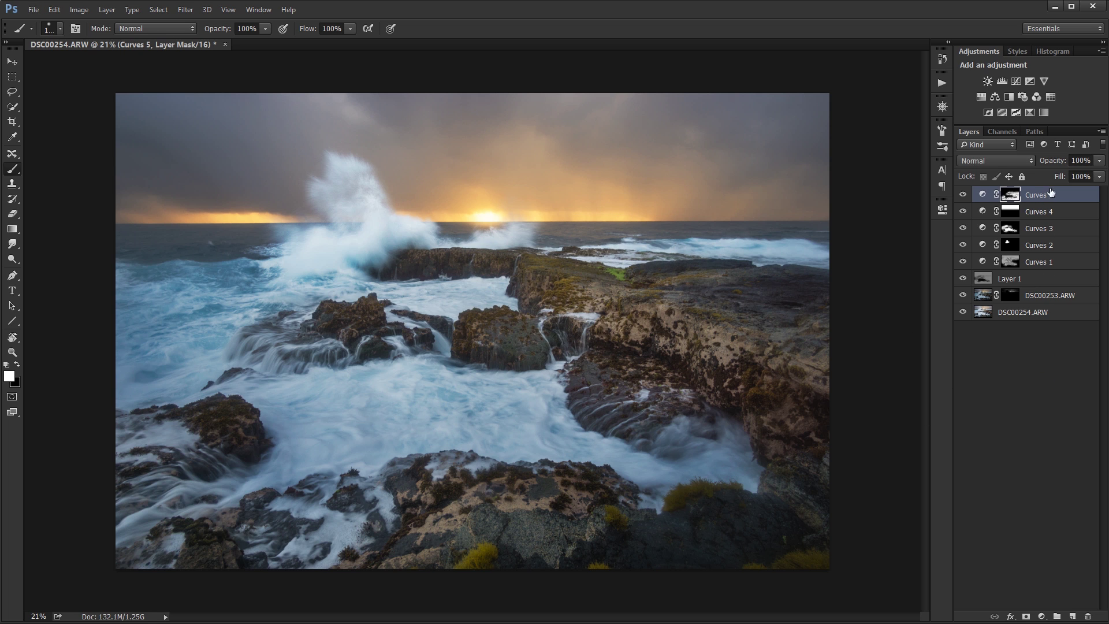
{"action": "left_click", "coordinate": [1015, 81]}
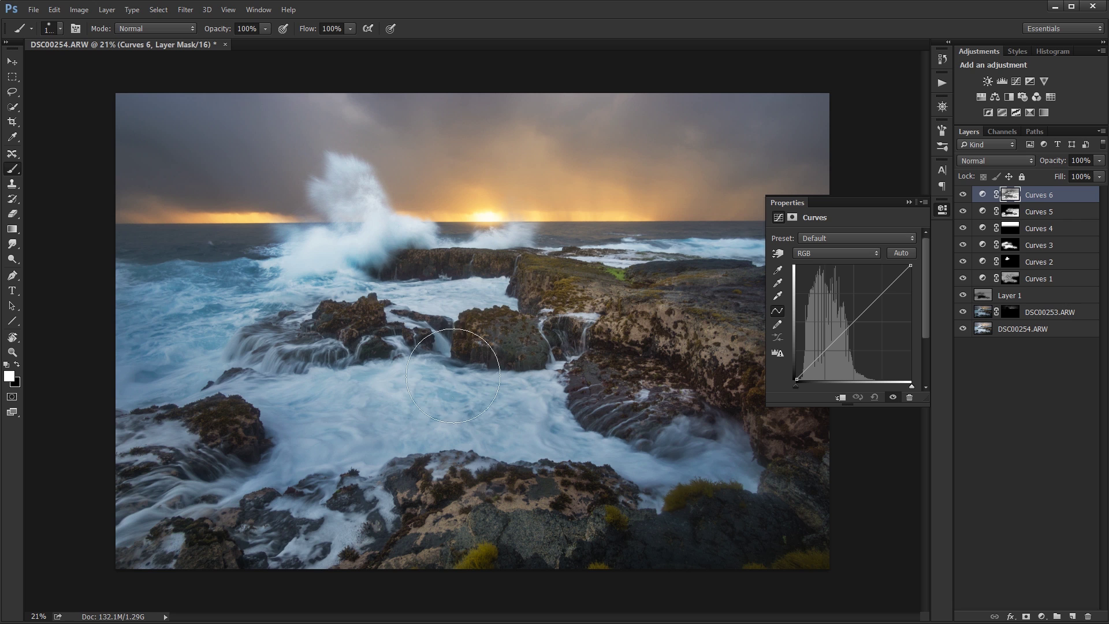
{"action": "left_click", "coordinate": [814, 254]}
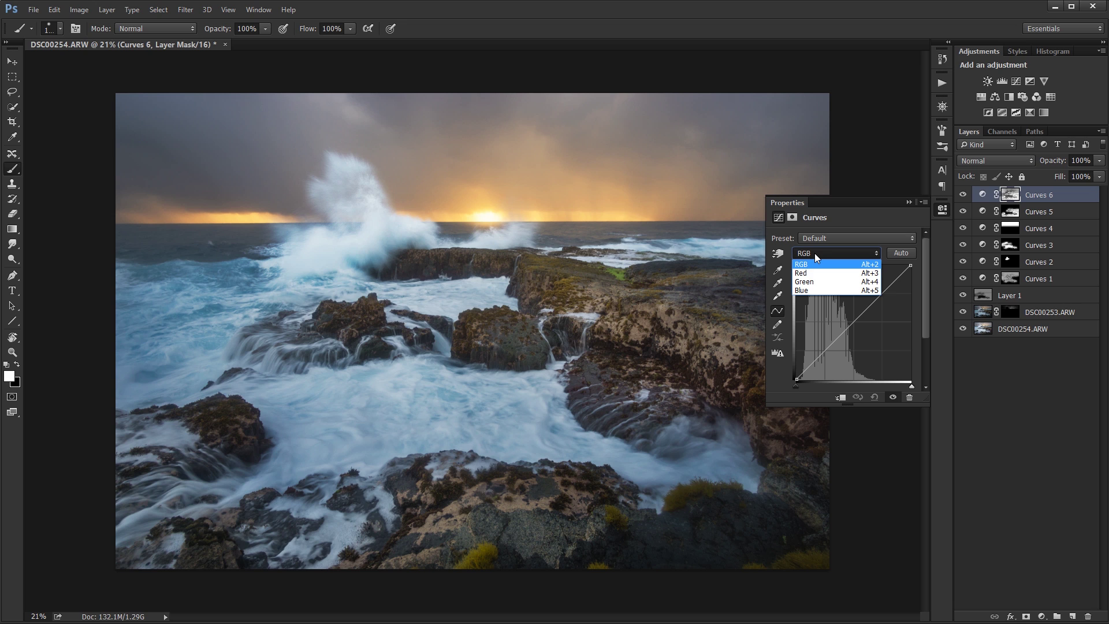
{"action": "left_click", "coordinate": [813, 276]}
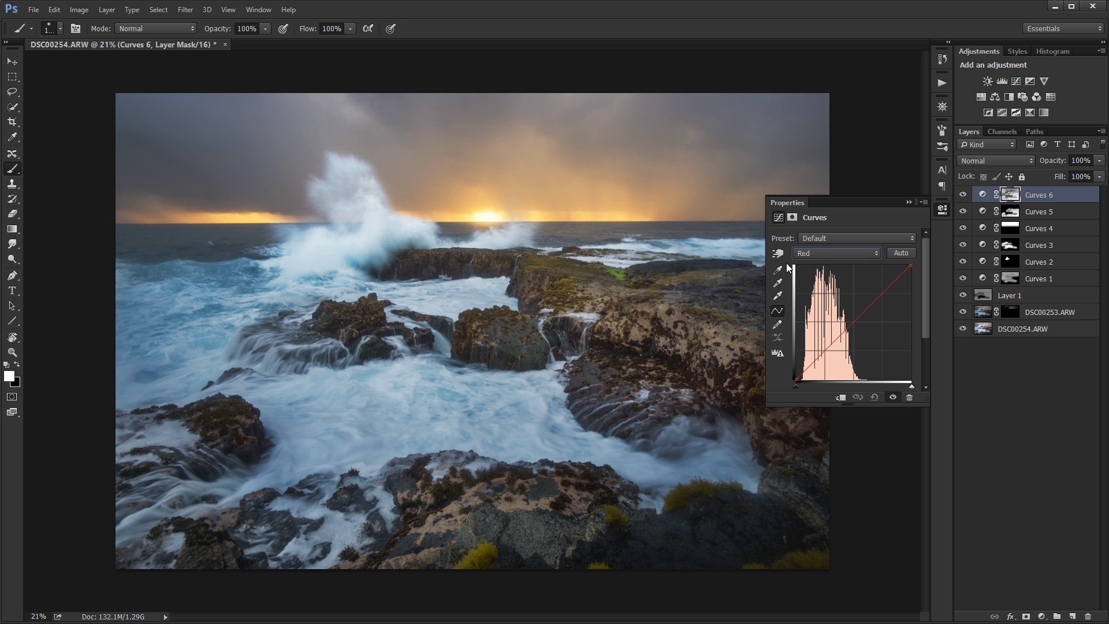
{"action": "left_click", "coordinate": [777, 255]}
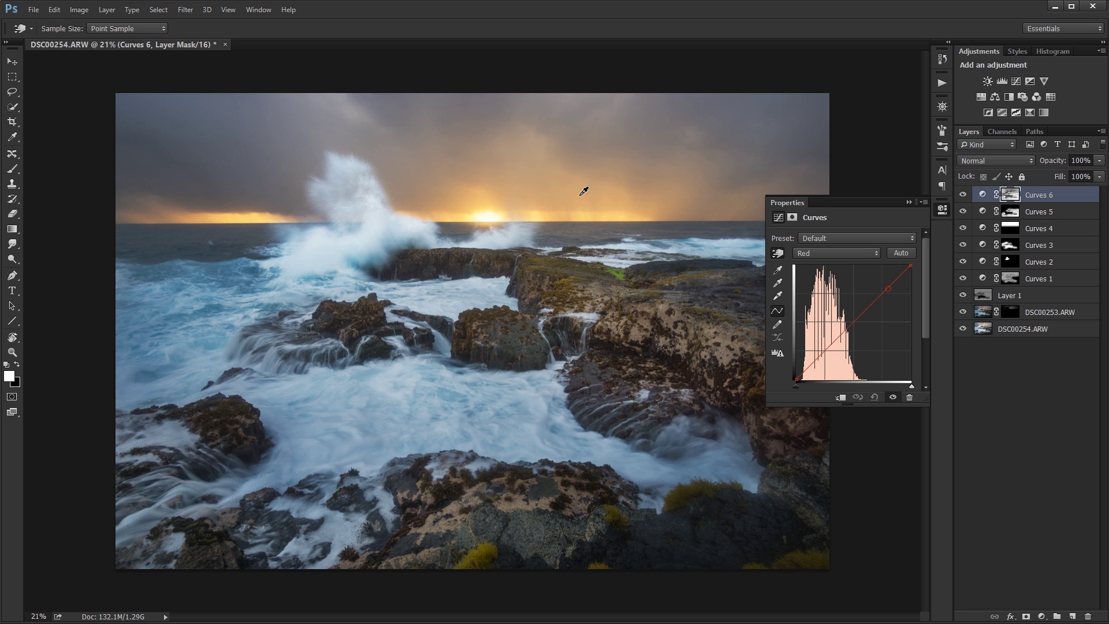
{"action": "left_click_drag", "start_coordinate": [583, 191], "coordinate": [577, 185]}
{"action": "left_click_drag", "start_coordinate": [718, 135], "coordinate": [716, 149]}
- Adjust the new layer's Green curve, slightly raising the tones sampled beside the sun and lowering those of the darker clouds
{"action": "left_click", "coordinate": [813, 251]}
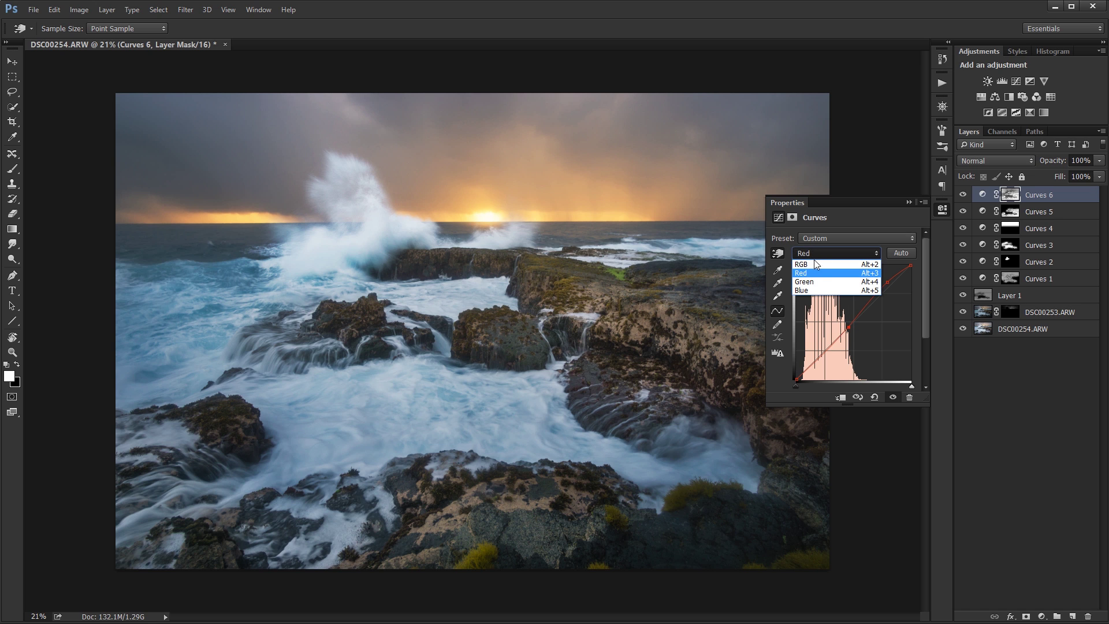
{"action": "left_click", "coordinate": [816, 280]}
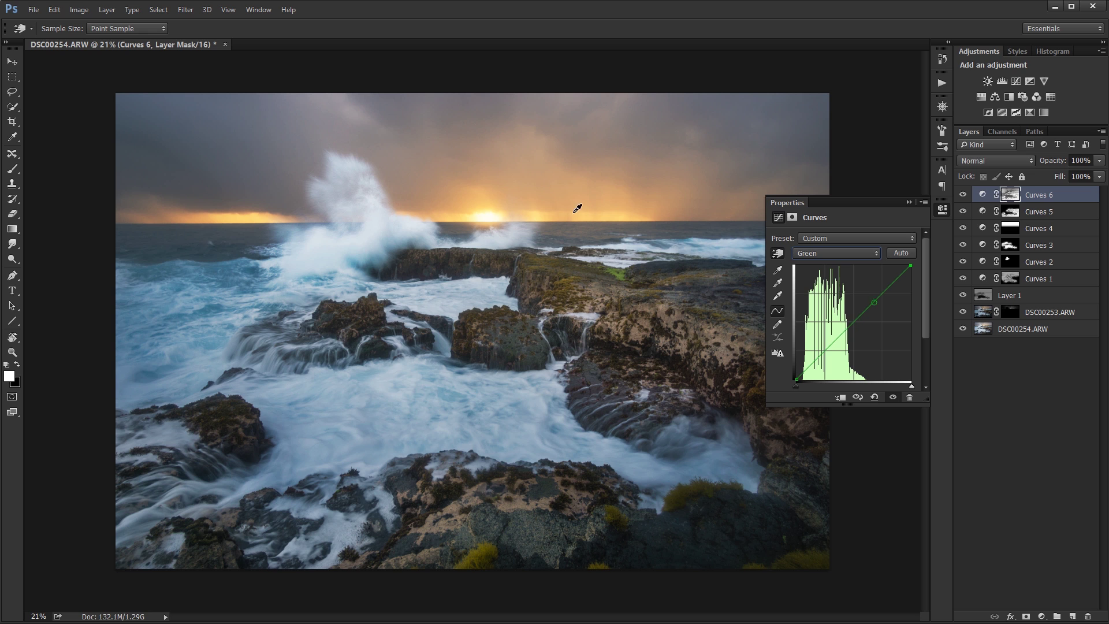
{"action": "left_click_drag", "start_coordinate": [547, 209], "coordinate": [540, 206]}
{"action": "left_click_drag", "start_coordinate": [710, 149], "coordinate": [710, 154]}
{"action": "left_click", "coordinate": [825, 251]}
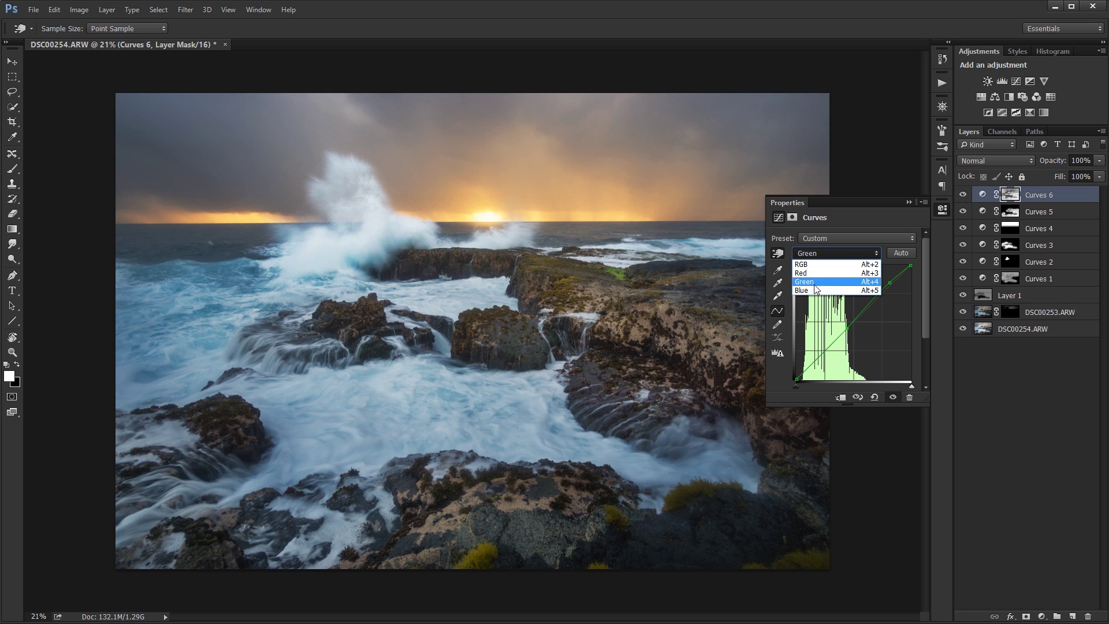
{"action": "left_click", "coordinate": [816, 291]}
{"action": "left_click", "coordinate": [813, 254]}
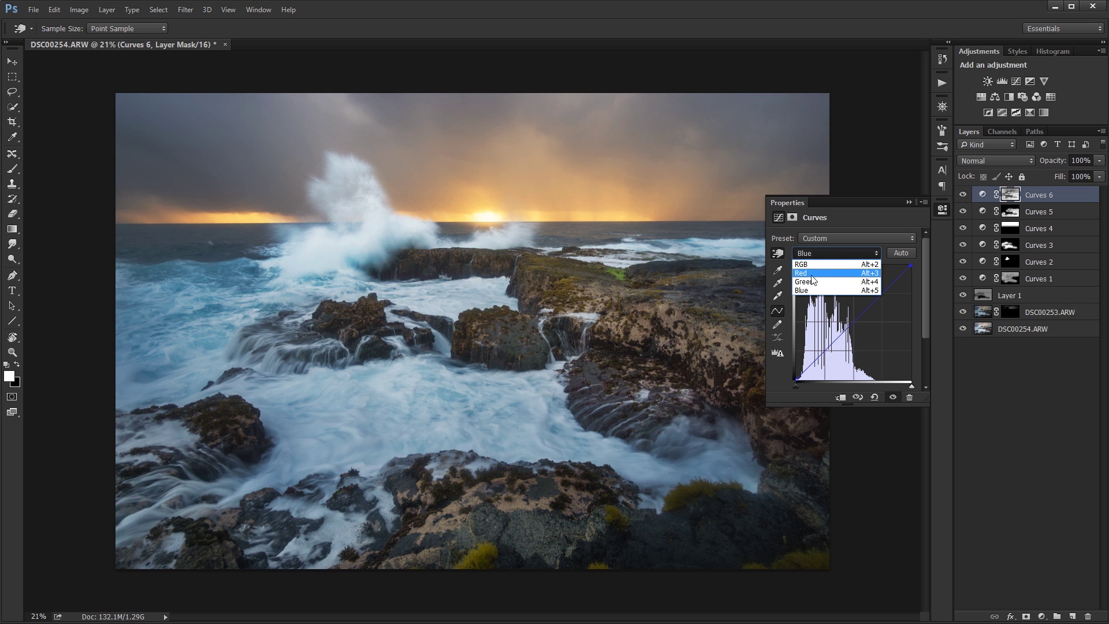
{"action": "left_click", "coordinate": [816, 281]}
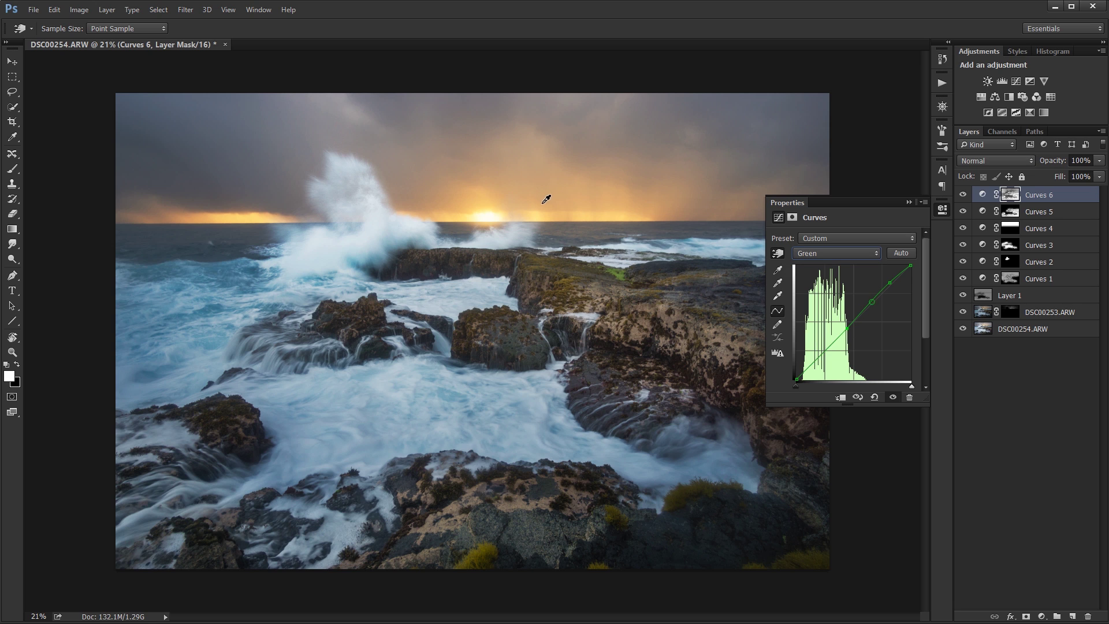
{"action": "left_click_drag", "start_coordinate": [544, 210], "coordinate": [544, 209]}
- Lower the new layer's Blue curve at the glow beside the sun and raise it slightly at the sky tones, and close the curve settings
{"action": "left_click", "coordinate": [841, 254]}
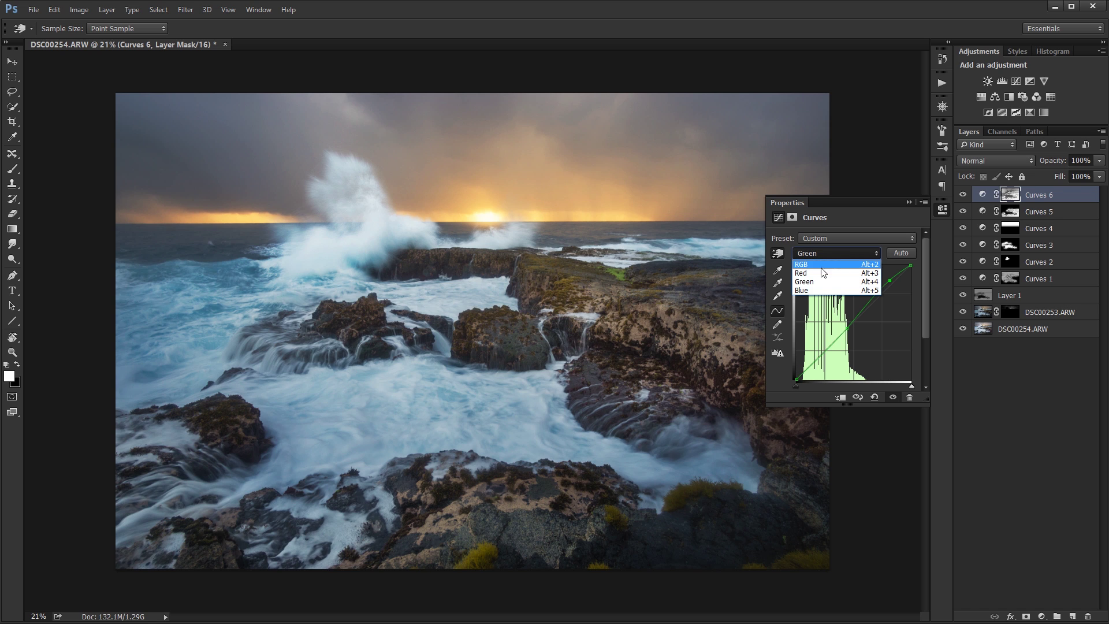
{"action": "left_click", "coordinate": [809, 290]}
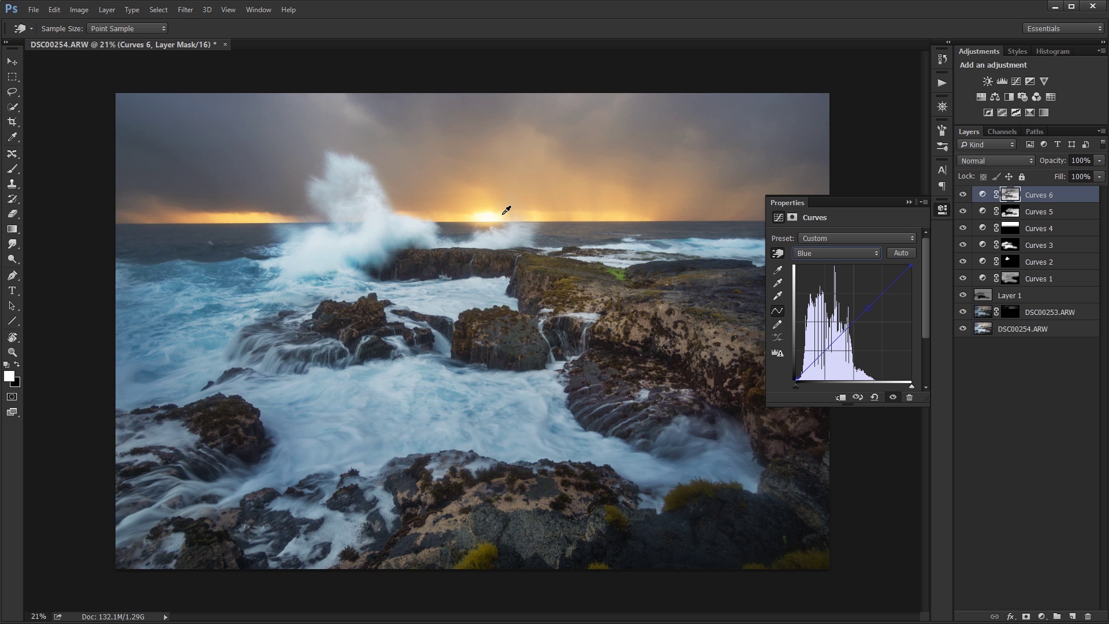
{"action": "left_click_drag", "start_coordinate": [503, 211], "coordinate": [505, 222]}
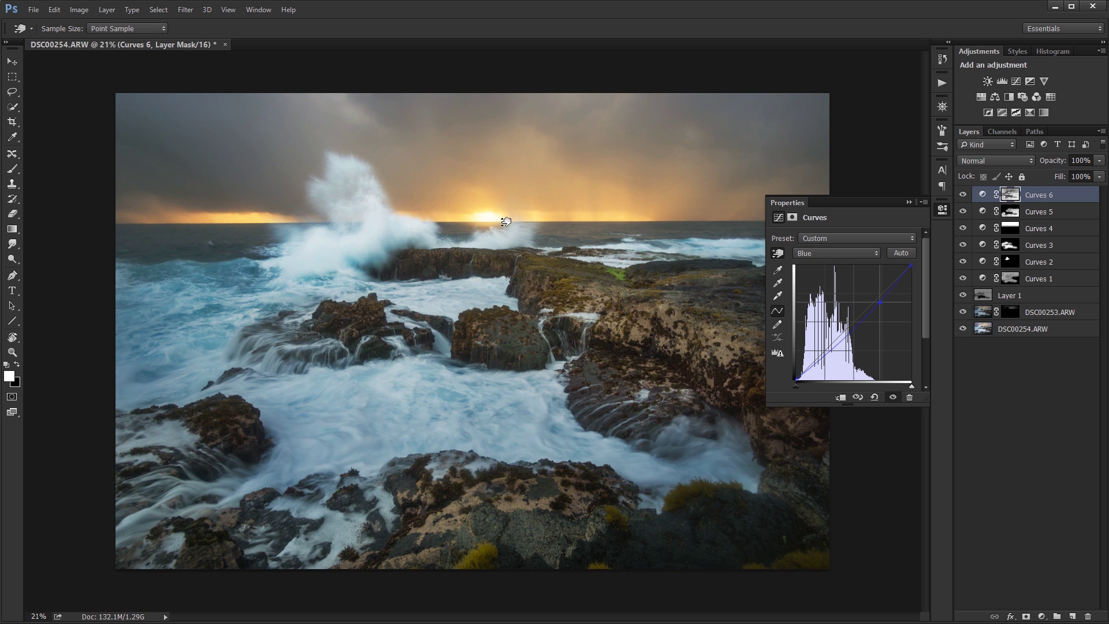
{"action": "left_click_drag", "start_coordinate": [646, 174], "coordinate": [638, 168]}
{"action": "left_click", "coordinate": [909, 202]}
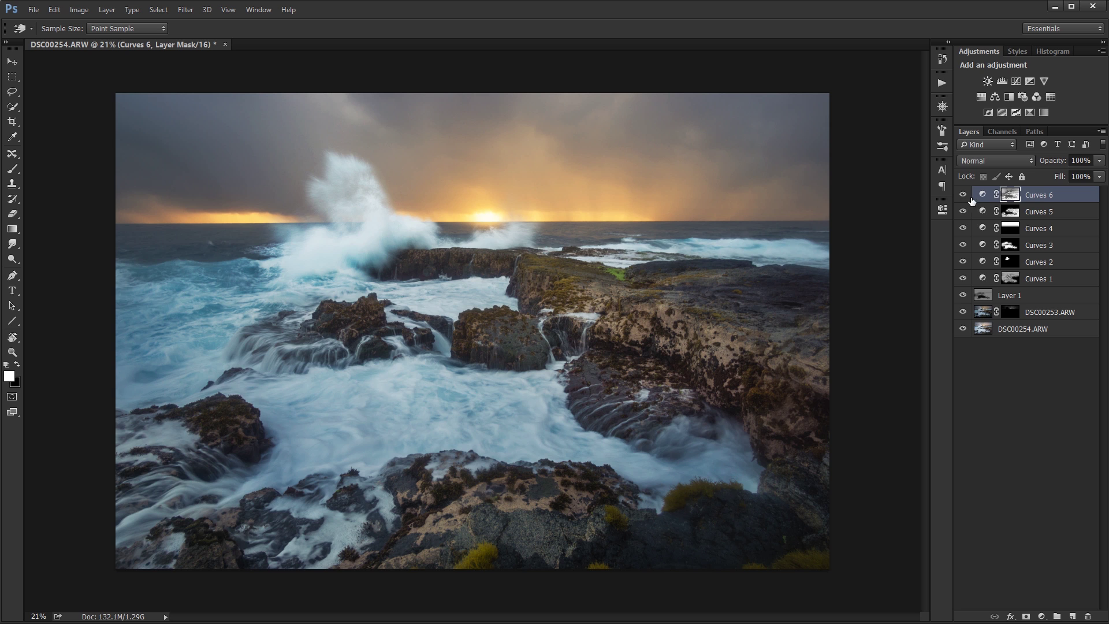
- Fill the Curves 6 layer mask with white, viewing the mask on its own
{"action": "left_click", "coordinate": [1013, 196], "text": "alt"}
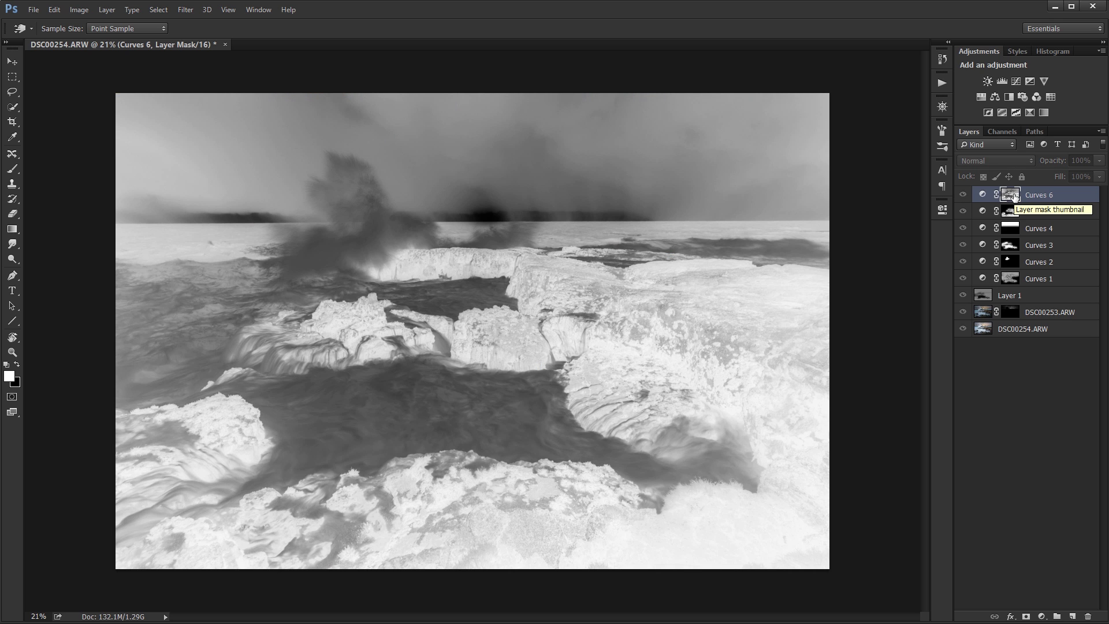
{"action": "key", "text": "alt+BackSpace"}
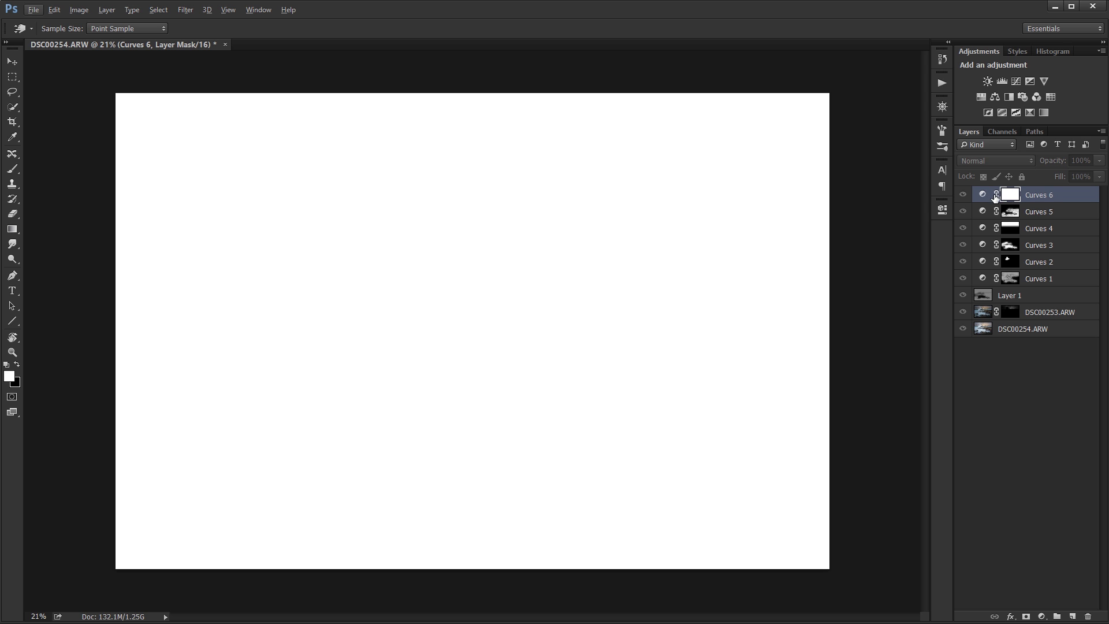
{"action": "left_click", "coordinate": [1012, 197], "text": "alt"}
- Compare the image with and without the Curves 6 colour adjustment, and against the bottom layers
{"action": "left_click", "coordinate": [963, 195]}
{"action": "left_click", "coordinate": [963, 195]}
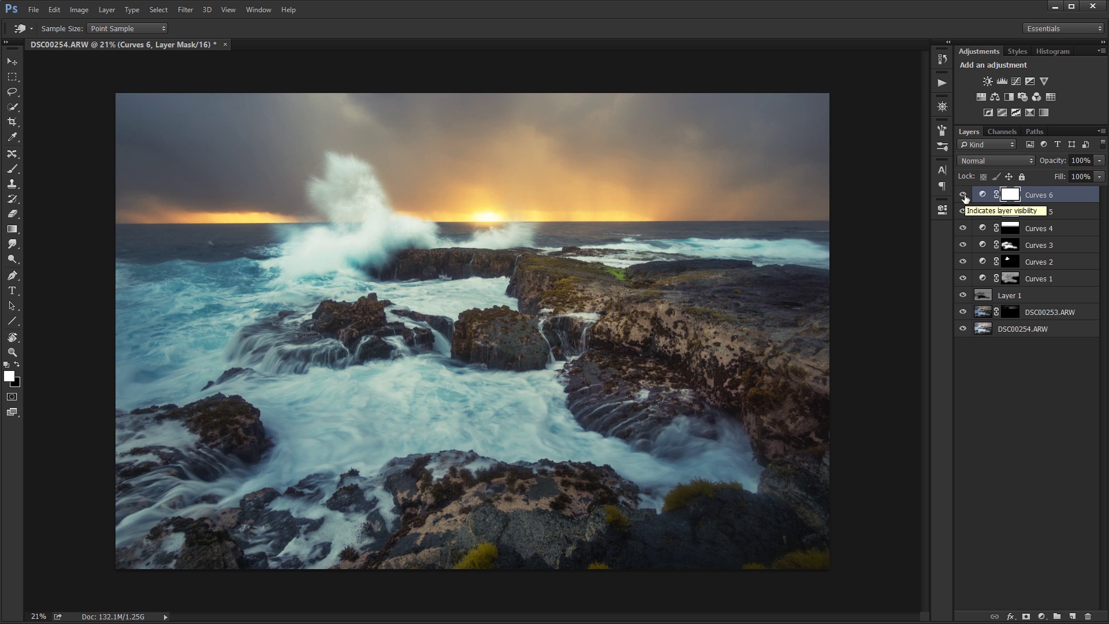
{"action": "left_click", "coordinate": [963, 195]}
{"action": "left_click", "coordinate": [963, 195]}
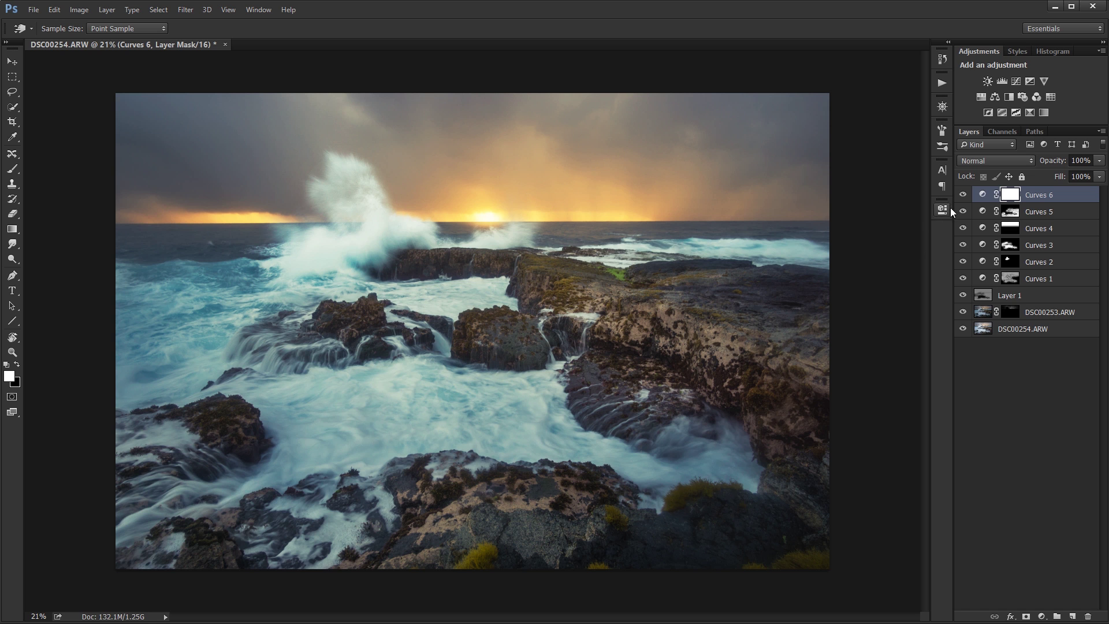
{"action": "left_click", "coordinate": [963, 195]}
{"action": "left_click", "coordinate": [963, 195]}
{"action": "left_click", "coordinate": [963, 195], "text": "alt"}
{"action": "left_click", "coordinate": [963, 195], "text": "alt"}
- Draw a linear gradient on the Curves 6 mask from white over the sea and rocks to black at the horizon and sky
{"action": "key", "text": "b"}
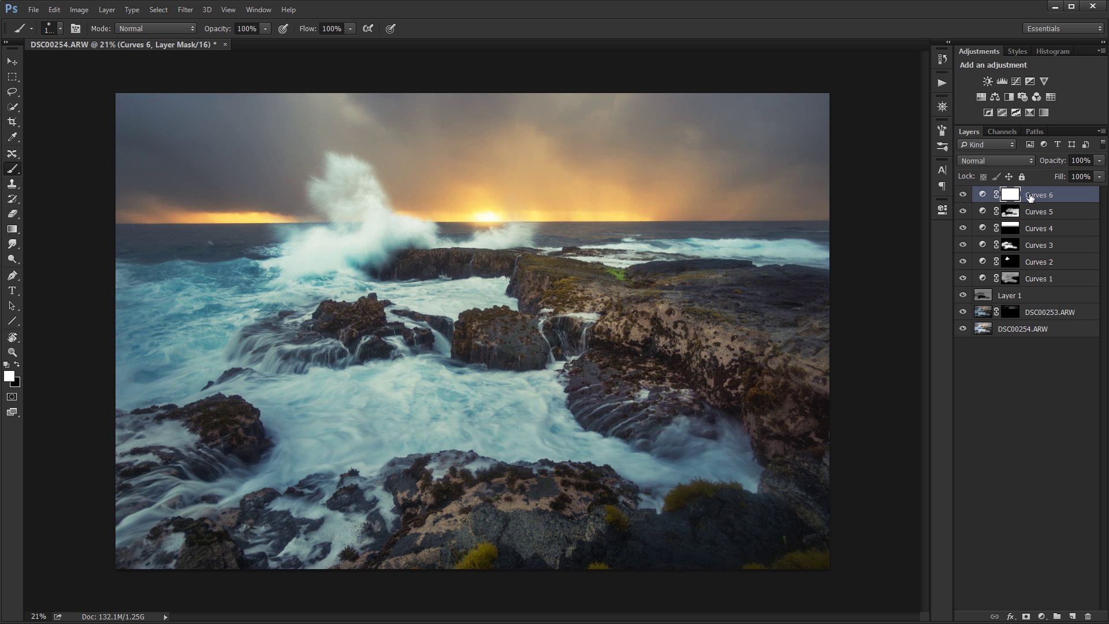
{"action": "key", "text": "g"}
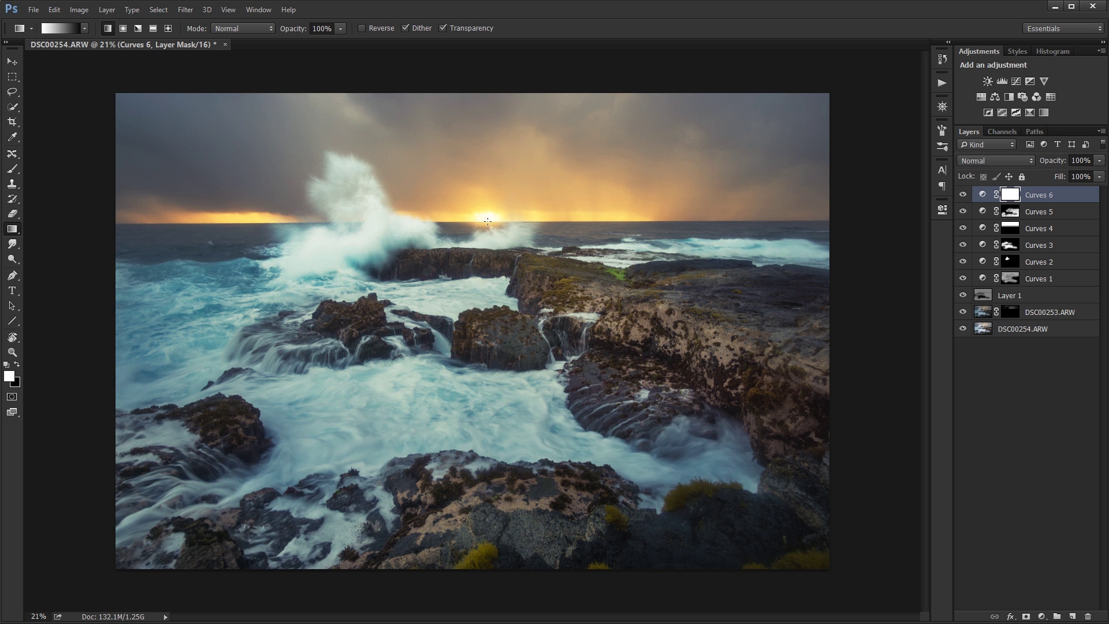
{"action": "left_click_drag", "start_coordinate": [490, 261], "coordinate": [490, 261]}
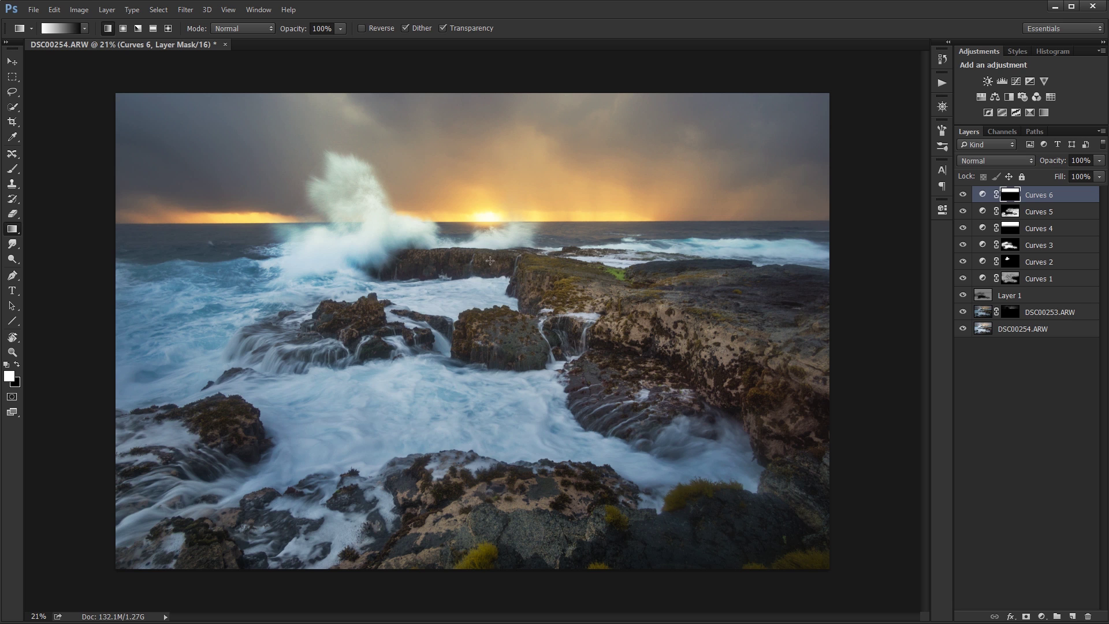
{"action": "key", "text": "ctrl+z"}
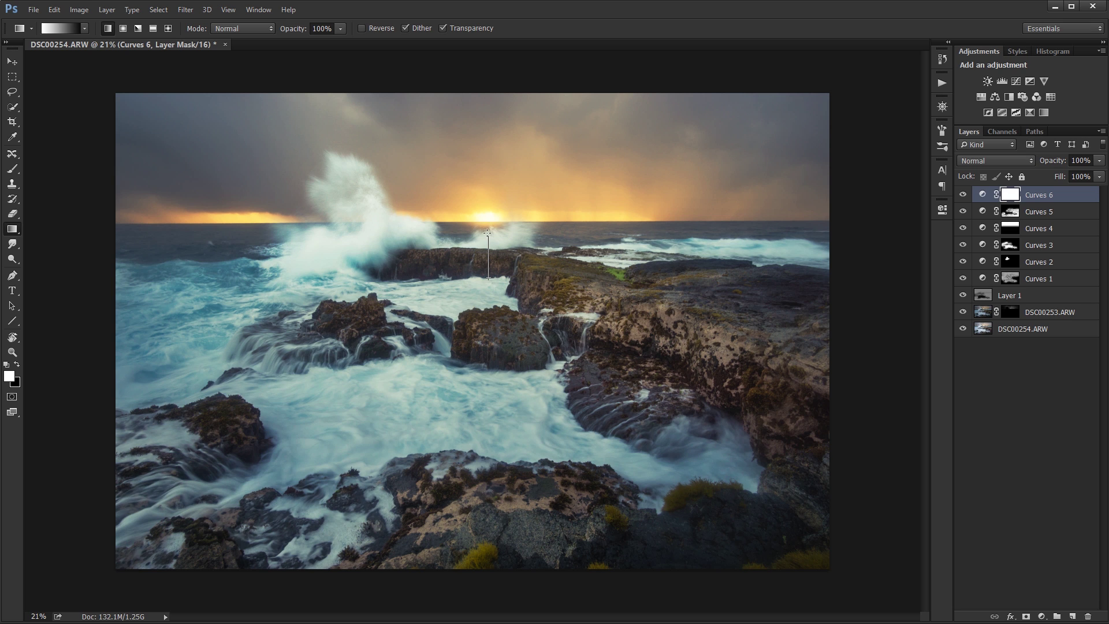
{"action": "left_click_drag", "start_coordinate": [487, 222], "coordinate": [487, 222]}
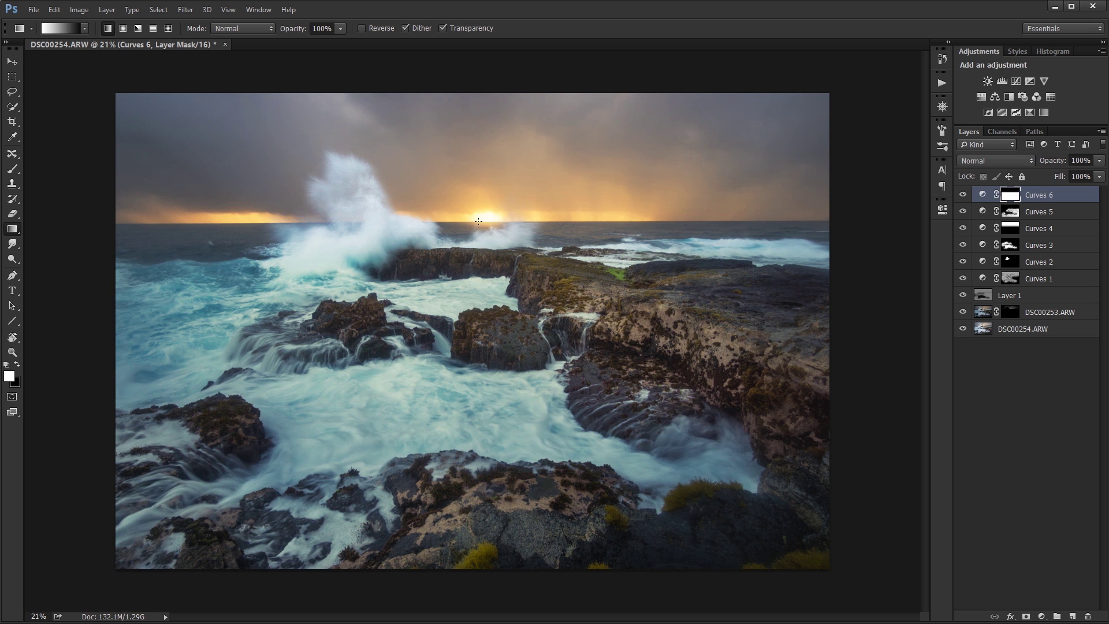
- Paint white at 50% opacity with an enlarged brush over the black sky area of the Curves 6 mask, viewing the mask on its own
{"action": "left_click", "coordinate": [1011, 196], "text": "alt"}
{"action": "key", "text": "b"}
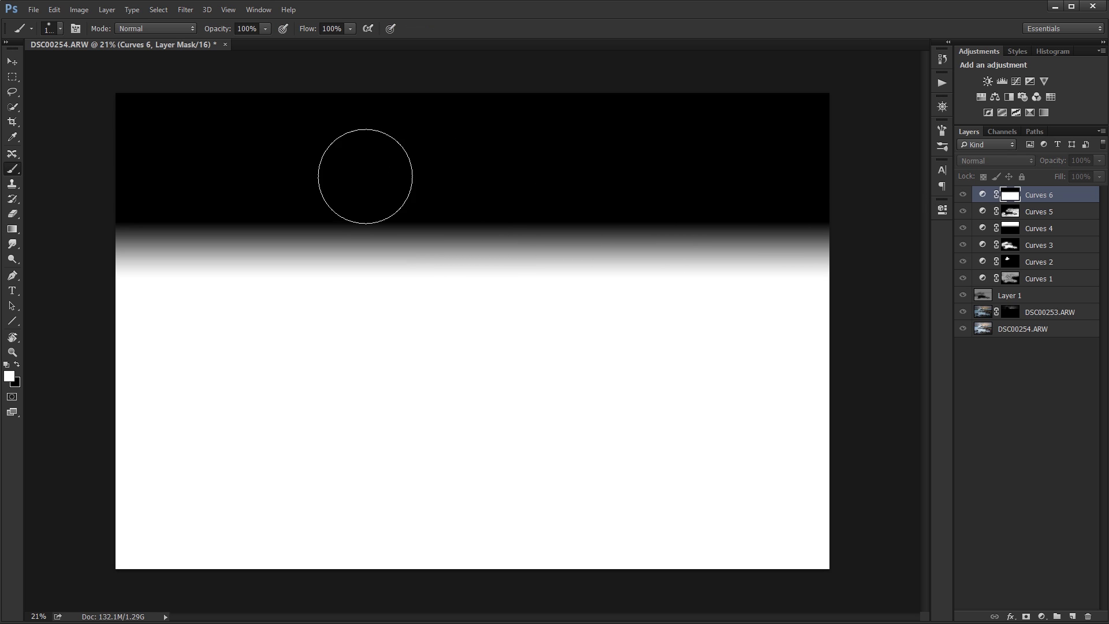
{"action": "key", "text": "5"}
{"action": "key", "text": "]"}
{"action": "key", "text": "]"}
{"action": "key", "text": "]"}
{"action": "key", "text": "]"}
{"action": "key", "text": "]"}
{"action": "key", "text": "]"}
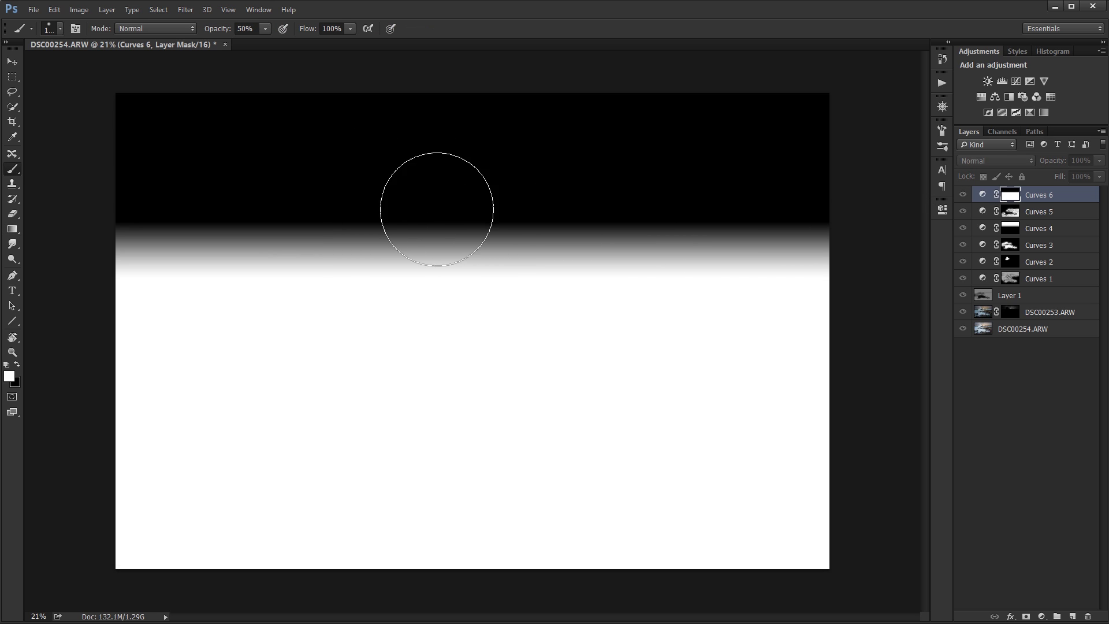
{"action": "mouse_move", "coordinate": [322, 191]}
{"action": "left_mouse_down"}
{"action": "mouse_move", "coordinate": [242, 195]}
{"action": "mouse_move", "coordinate": [239, 166]}
{"action": "mouse_move", "coordinate": [458, 87]}
{"action": "left_mouse_up"}
{"action": "left_click_drag", "start_coordinate": [940, 163], "coordinate": [606, 242]}
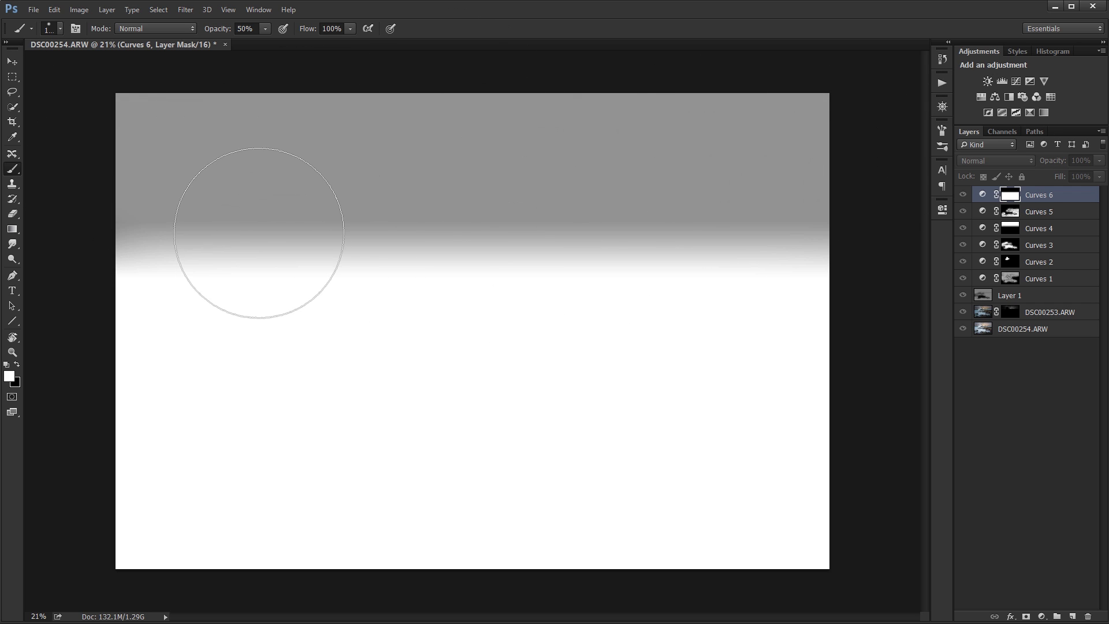
{"action": "left_click", "coordinate": [1012, 195], "text": "alt"}
- Compare the image with and without the partially masked Curves 6 adjustment
{"action": "left_click", "coordinate": [963, 195]}
{"action": "left_click", "coordinate": [963, 195]}
{"action": "left_click", "coordinate": [963, 195]}
{"action": "left_click", "coordinate": [964, 195]}
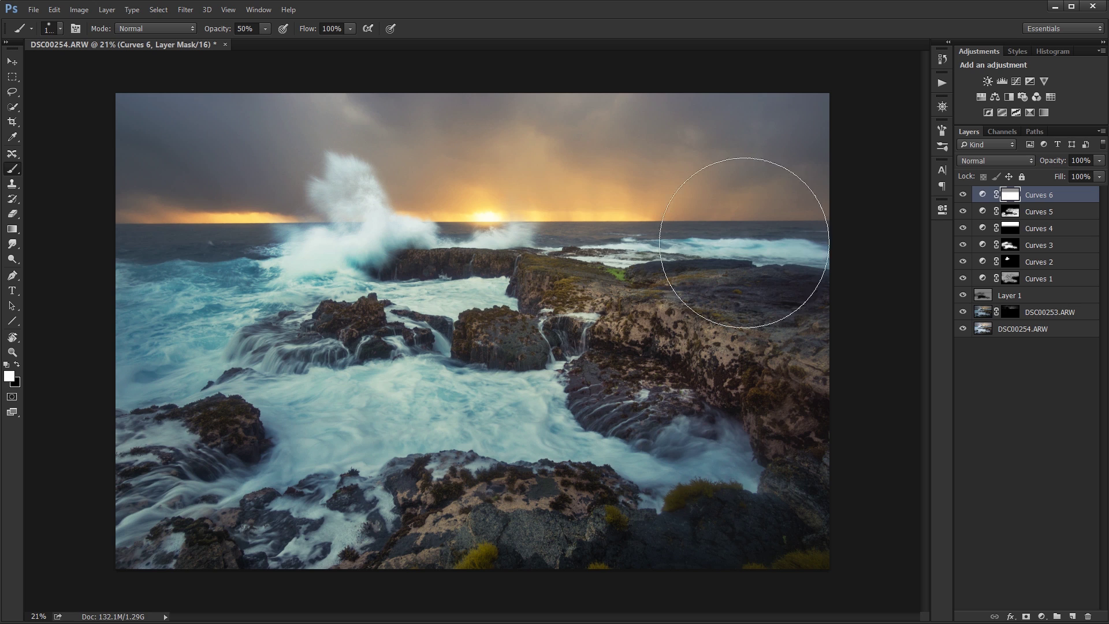
{"action": "scroll", "coordinate": [490, 178], "scroll_direction": "up", "scroll_amount": 1}
{"action": "scroll", "coordinate": [490, 177], "scroll_direction": "up", "scroll_amount": 1}
{"action": "scroll", "coordinate": [505, 223], "scroll_direction": "down", "scroll_amount": 2}
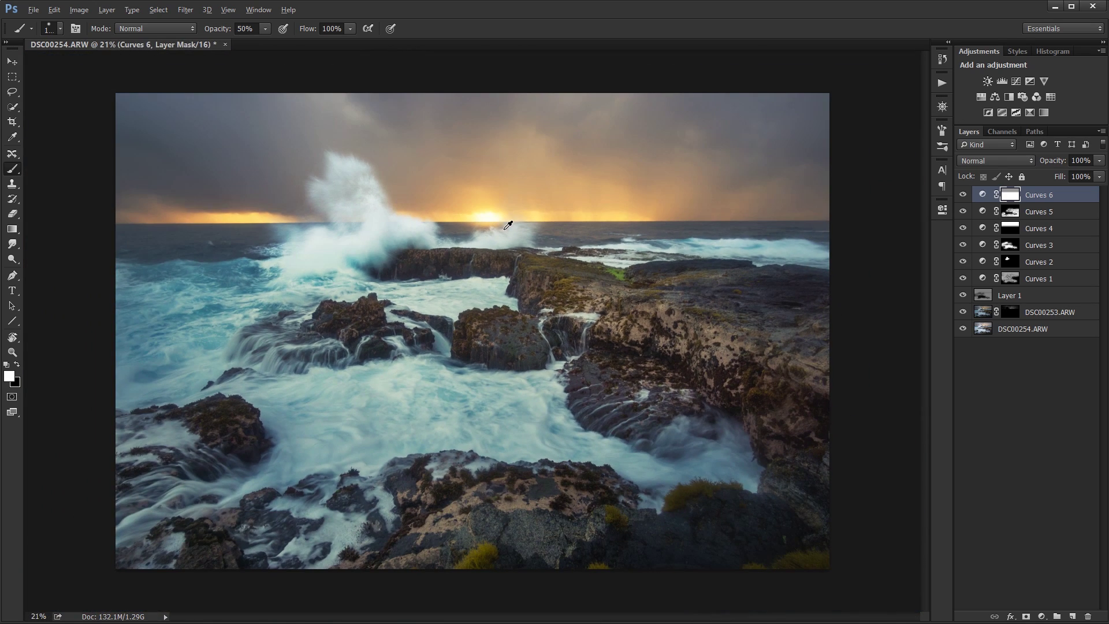
{"action": "key", "text": "alt"}
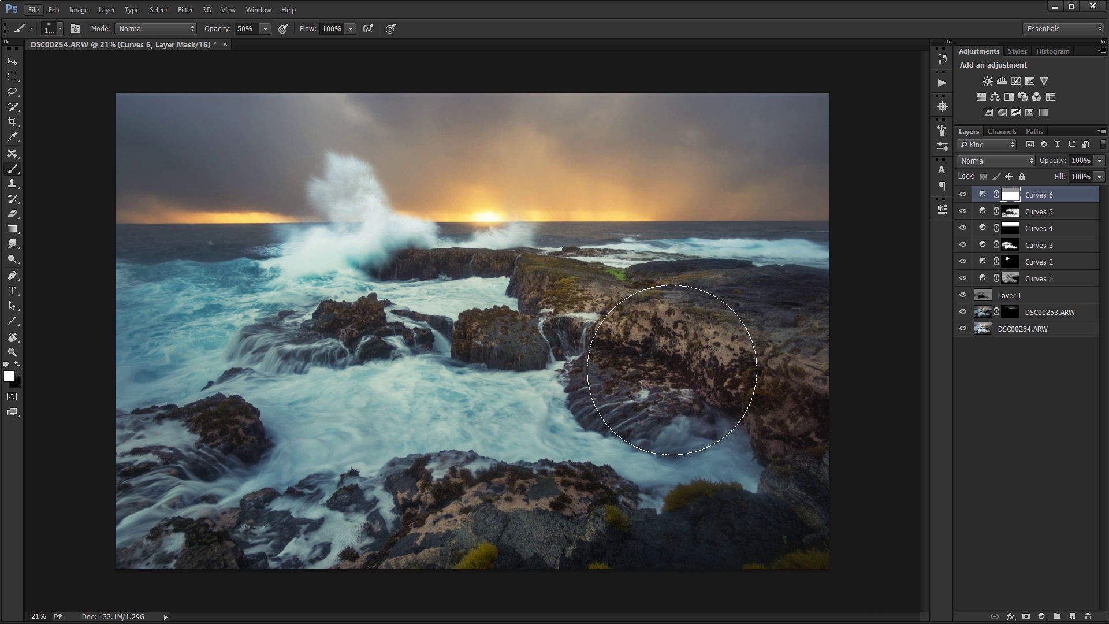
- Examine the sky, horizon, distant waves and the upper rock shelf up close
{"action": "key", "text": "v"}
{"action": "key", "text": "Escape"}
{"action": "key", "text": "v"}
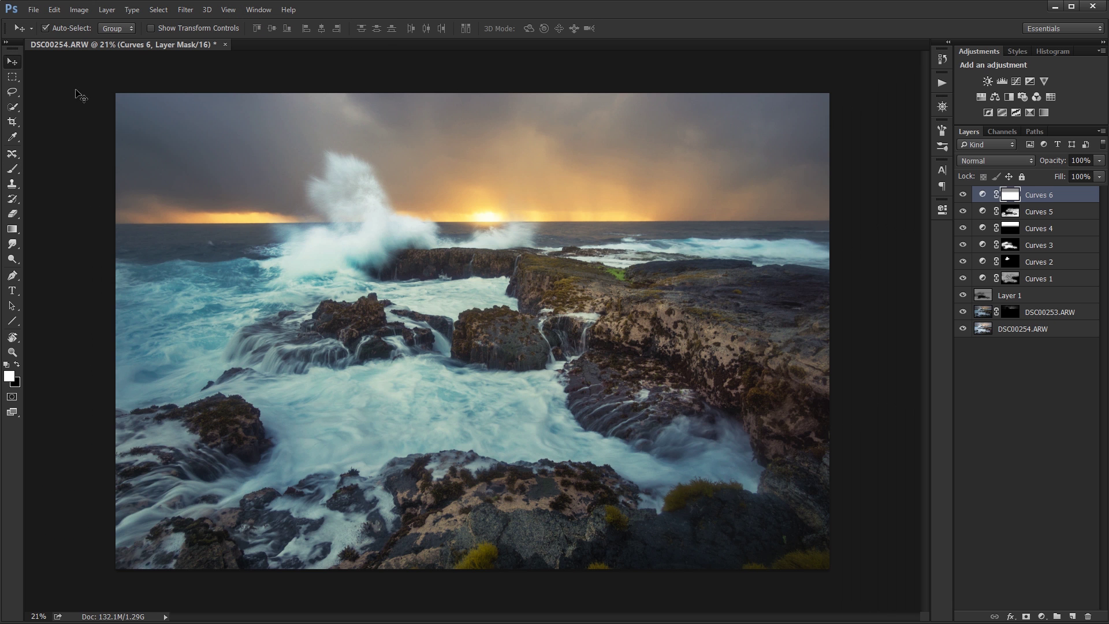
{"action": "scroll", "coordinate": [796, 324], "scroll_direction": "up", "scroll_amount": 3}
{"action": "mouse_move", "coordinate": [796, 324]}
{"action": "left_mouse_down"}
{"action": "mouse_move", "coordinate": [675, 194]}
{"action": "mouse_move", "coordinate": [570, 426]}
{"action": "mouse_move", "coordinate": [602, 453]}
{"action": "left_mouse_up"}
{"action": "key", "text": "b"}
{"action": "scroll", "coordinate": [681, 243], "scroll_direction": "up", "scroll_amount": 3}
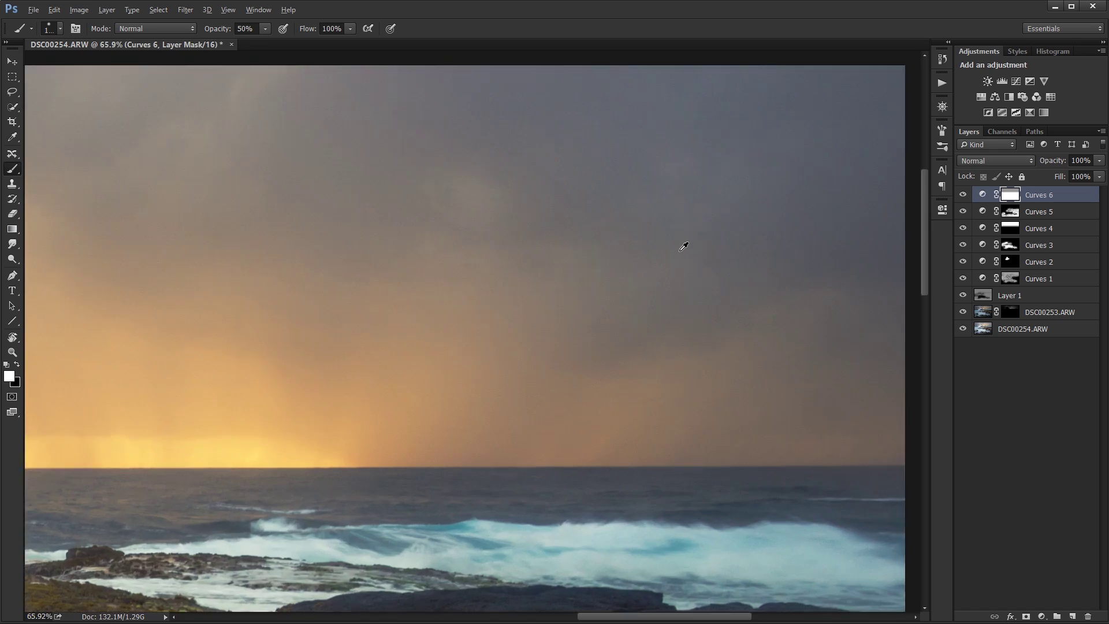
{"action": "left_click_drag", "start_coordinate": [662, 274], "coordinate": [564, 300]}
{"action": "mouse_move", "coordinate": [245, 327]}
{"action": "left_mouse_down"}
{"action": "mouse_move", "coordinate": [753, 297]}
{"action": "mouse_move", "coordinate": [800, 298]}
{"action": "mouse_move", "coordinate": [865, 325]}
{"action": "mouse_move", "coordinate": [781, 296]}
{"action": "left_mouse_up"}
{"action": "left_click_drag", "start_coordinate": [867, 601], "coordinate": [483, 205]}
{"action": "left_click_drag", "start_coordinate": [578, 601], "coordinate": [229, 415]}
{"action": "left_click_drag", "start_coordinate": [619, 265], "coordinate": [488, 354]}
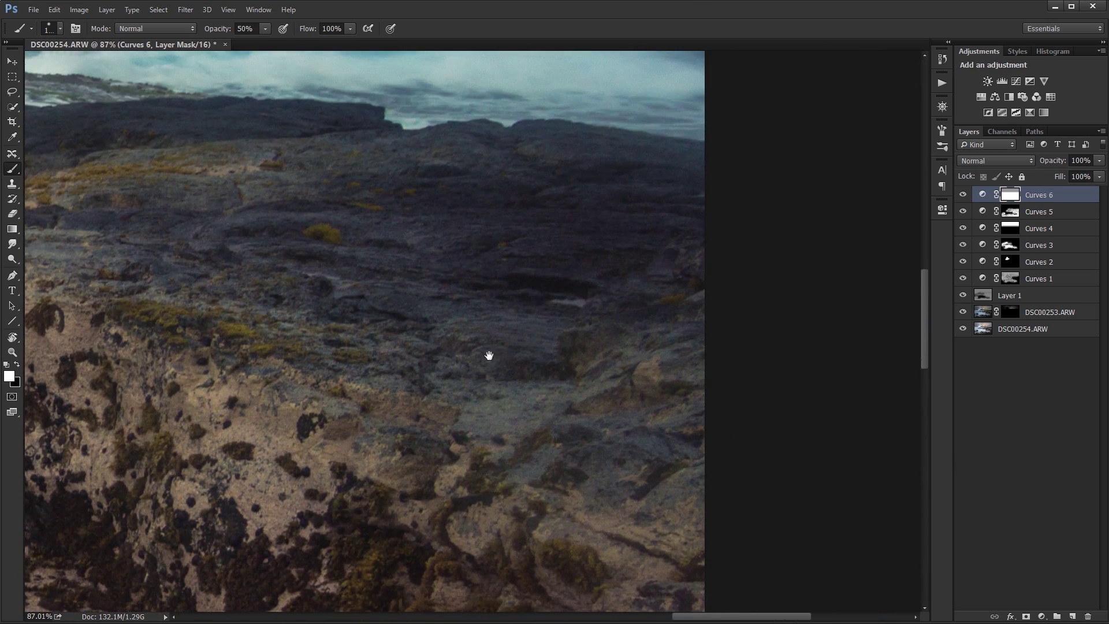
{"action": "left_click_drag", "start_coordinate": [645, 282], "coordinate": [671, 333]}
{"action": "scroll", "coordinate": [672, 333], "scroll_direction": "down", "scroll_amount": 5}
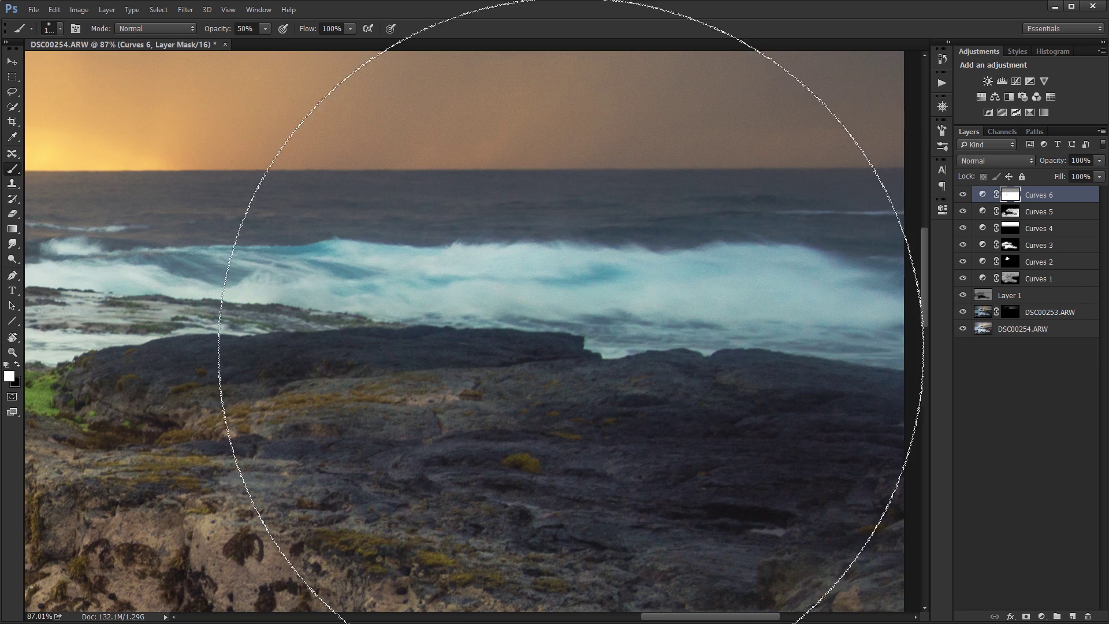
- Hide Layer 1 and all six Curves layers, and stamp the visible exposures into a new layer above DSC00253.ARW
{"action": "scroll", "coordinate": [551, 339], "scroll_direction": "down", "scroll_amount": 2}
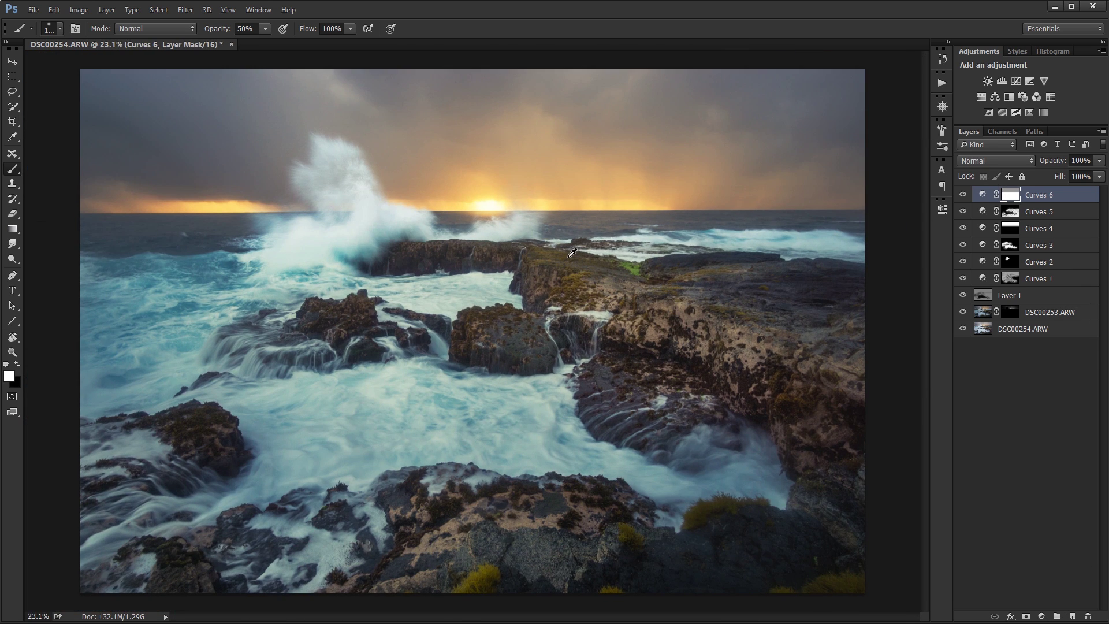
{"action": "left_click_drag", "start_coordinate": [963, 299], "coordinate": [991, 287]}
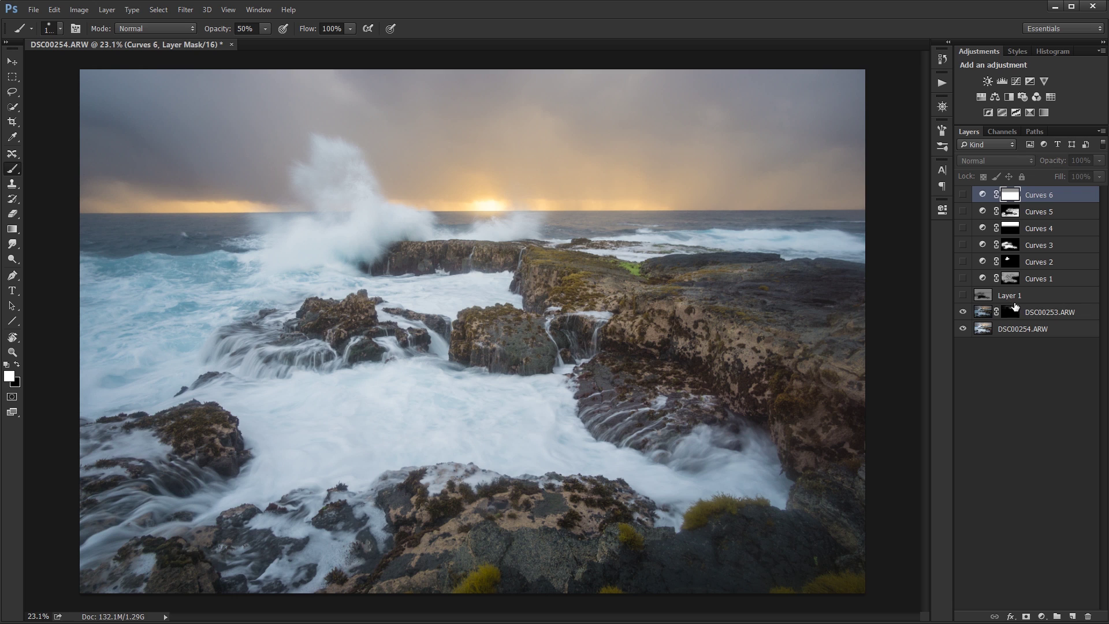
{"action": "left_click", "coordinate": [1039, 316]}
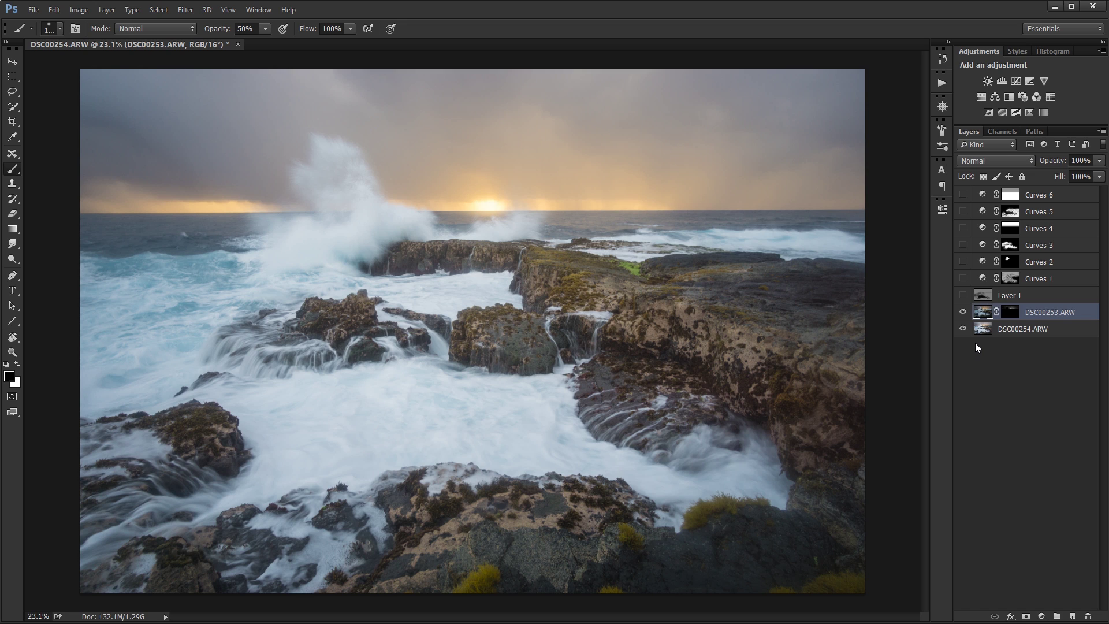
{"action": "key", "text": "ctrl+alt+shift+e"}
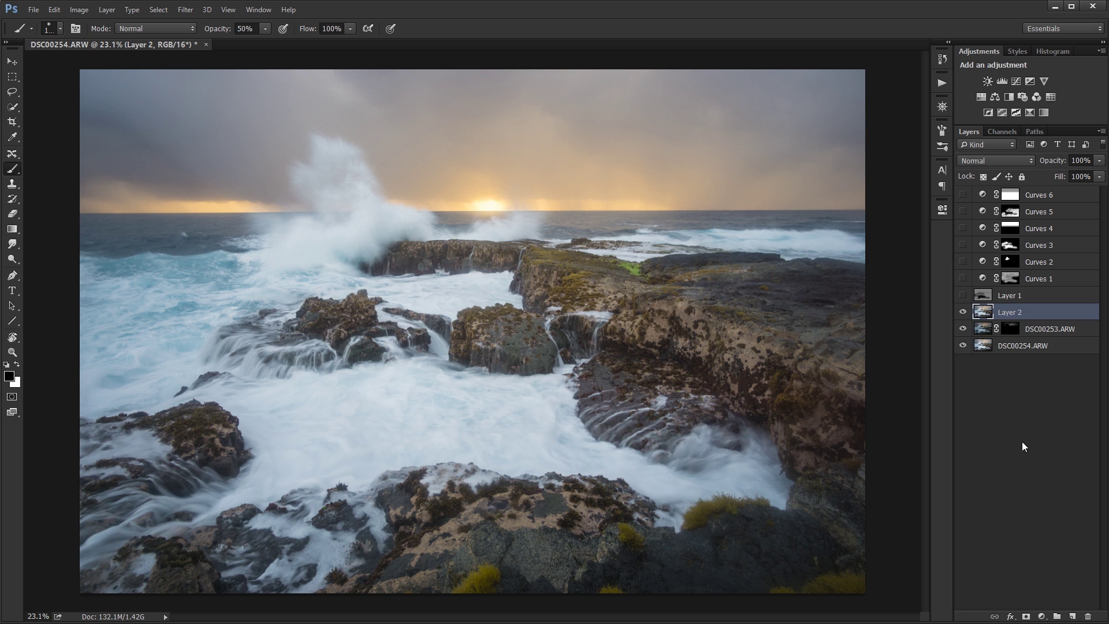
- Duplicate the stamped layer twice and show Layer 1 and all the Curves layers again
{"action": "key", "text": "ctrl+j"}
{"action": "key", "text": "ctrl+j"}
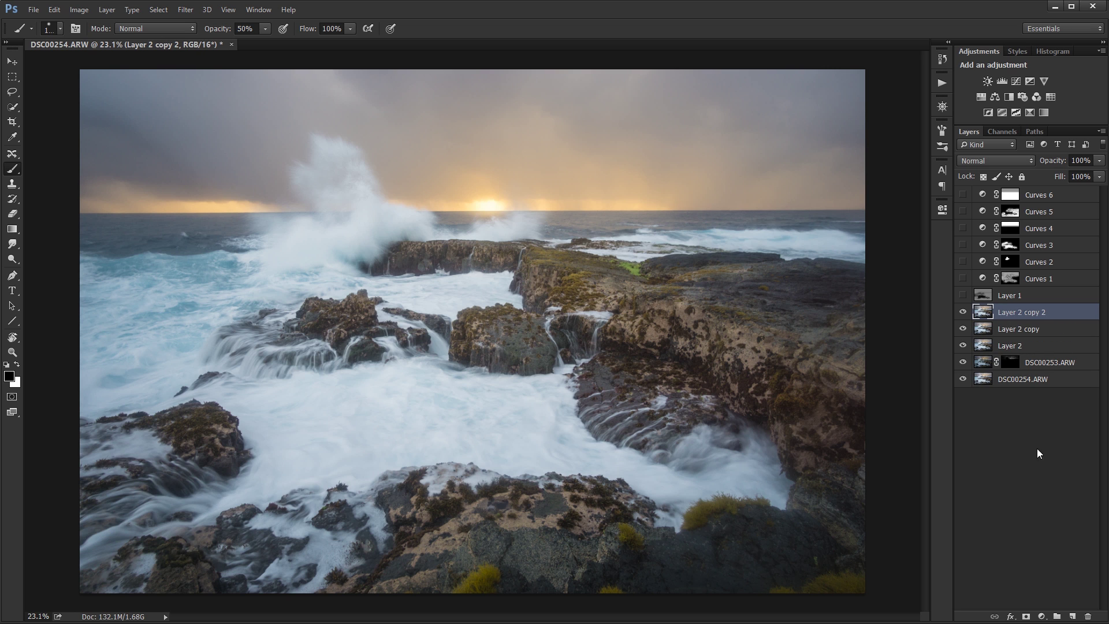
{"action": "left_click_drag", "start_coordinate": [966, 295], "coordinate": [962, 195]}
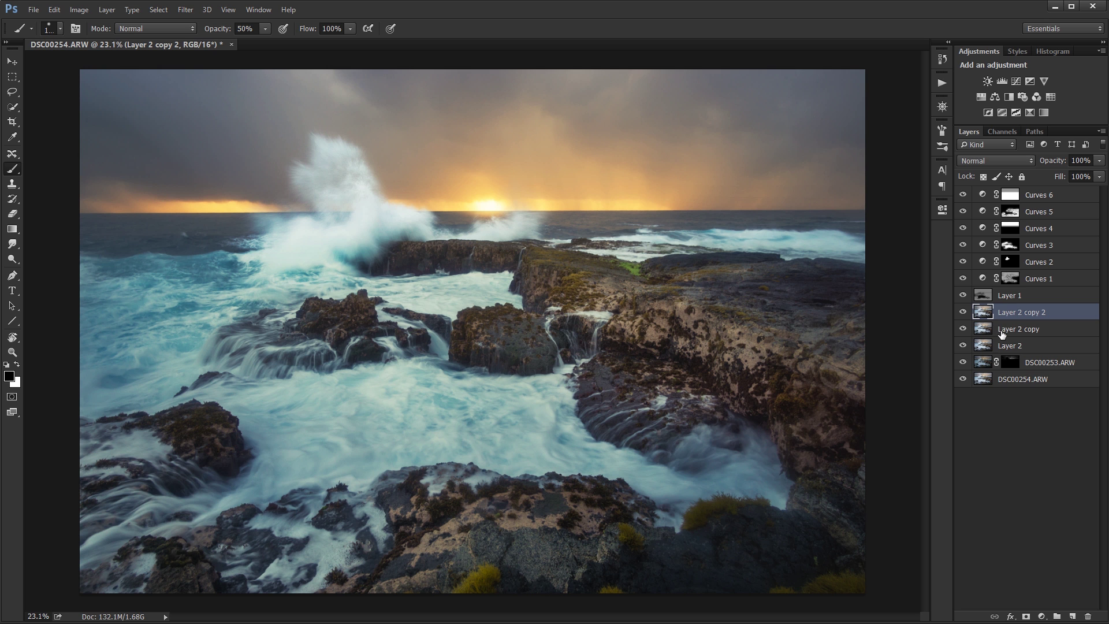
- Apply Reduce Noise to Layer 2 copy 2 with strength 8, Preserve Details 25%, Reduce Color Noise 79% and Sharpen Details 25%
{"action": "scroll", "coordinate": [763, 196], "scroll_direction": "up", "scroll_amount": 3}
{"action": "left_click_drag", "start_coordinate": [748, 200], "coordinate": [537, 435]}
{"action": "scroll", "coordinate": [584, 347], "scroll_direction": "up", "scroll_amount": 2}
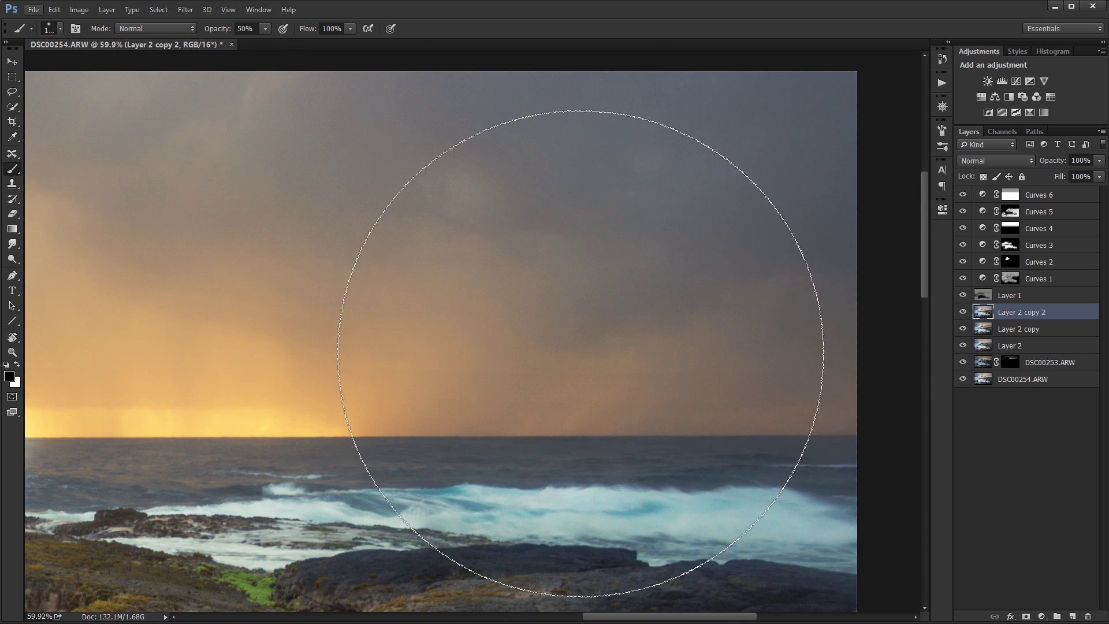
{"action": "left_click_drag", "start_coordinate": [580, 353], "coordinate": [538, 408]}
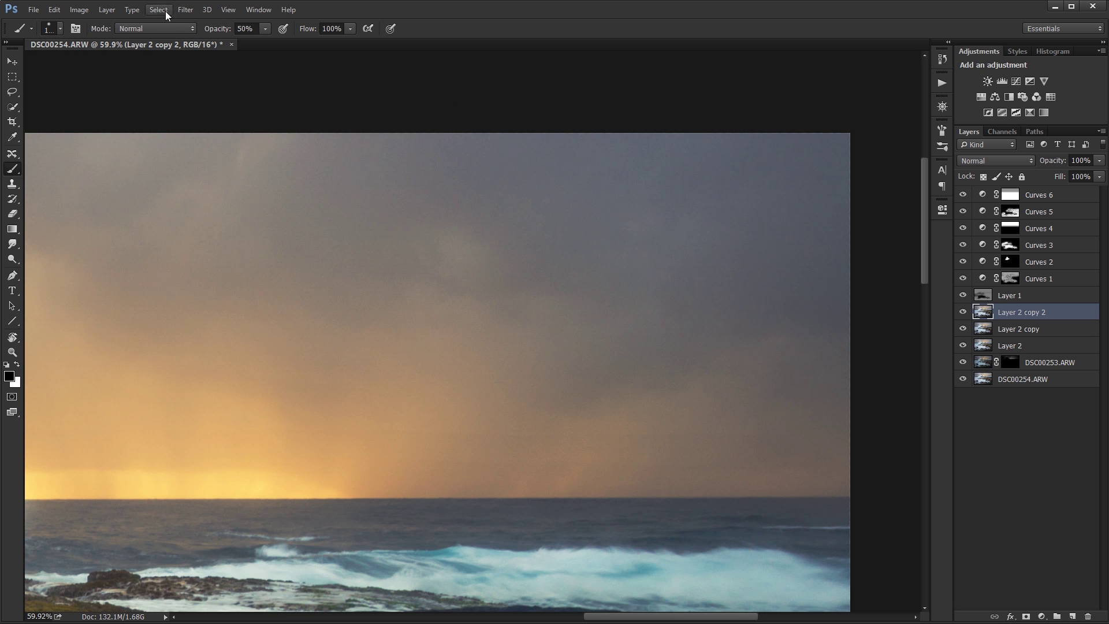
{"action": "left_click", "coordinate": [185, 10]}
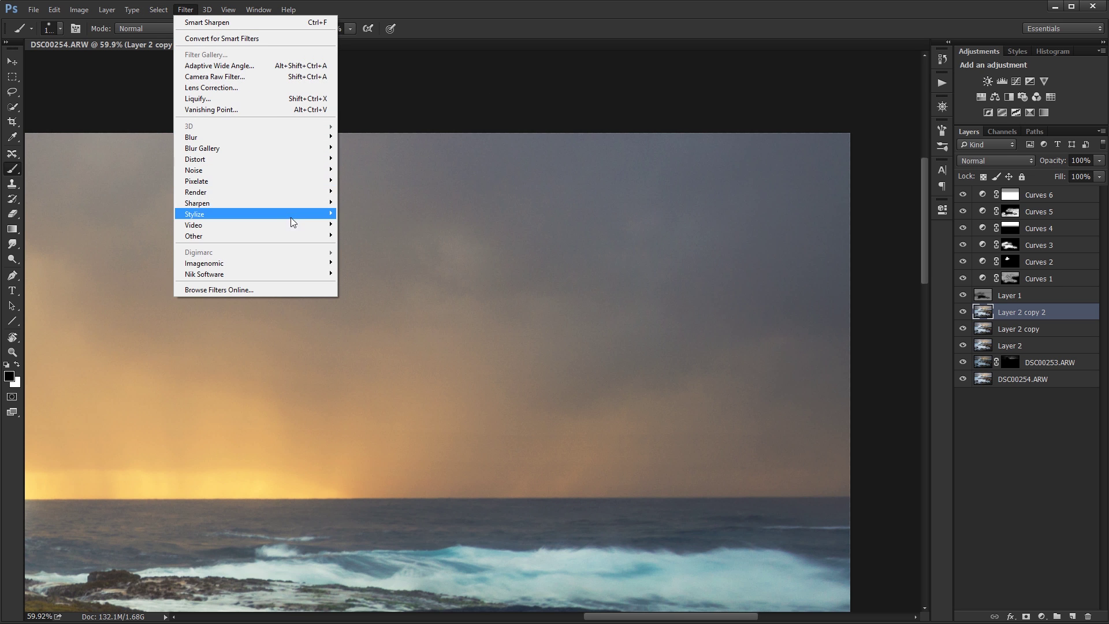
{"action": "mouse_move", "coordinate": [309, 170]}
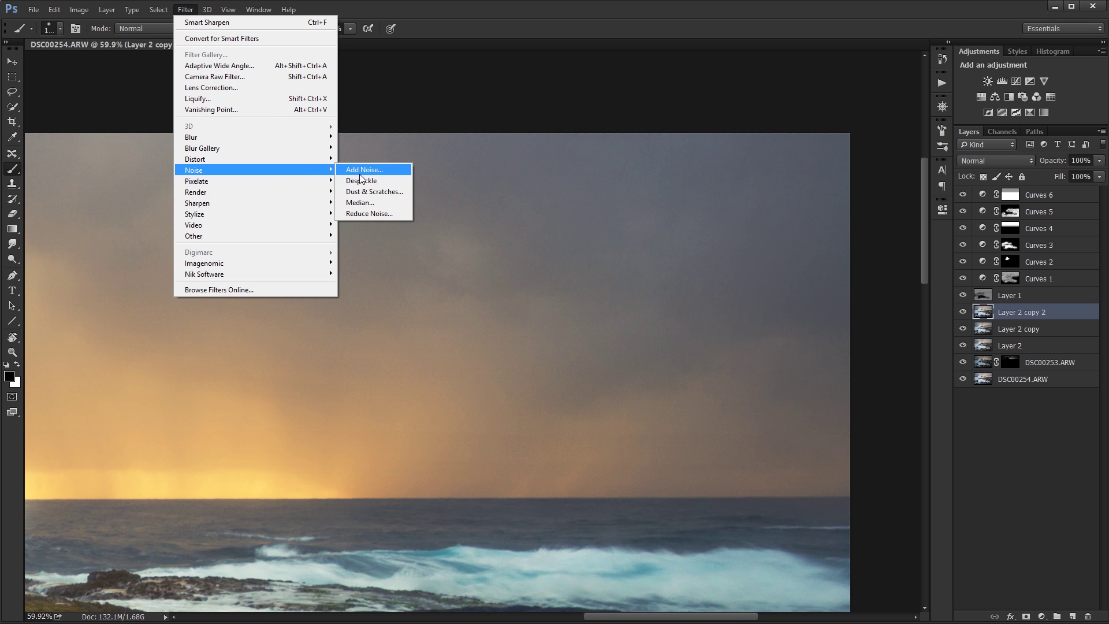
{"action": "left_click", "coordinate": [368, 214]}
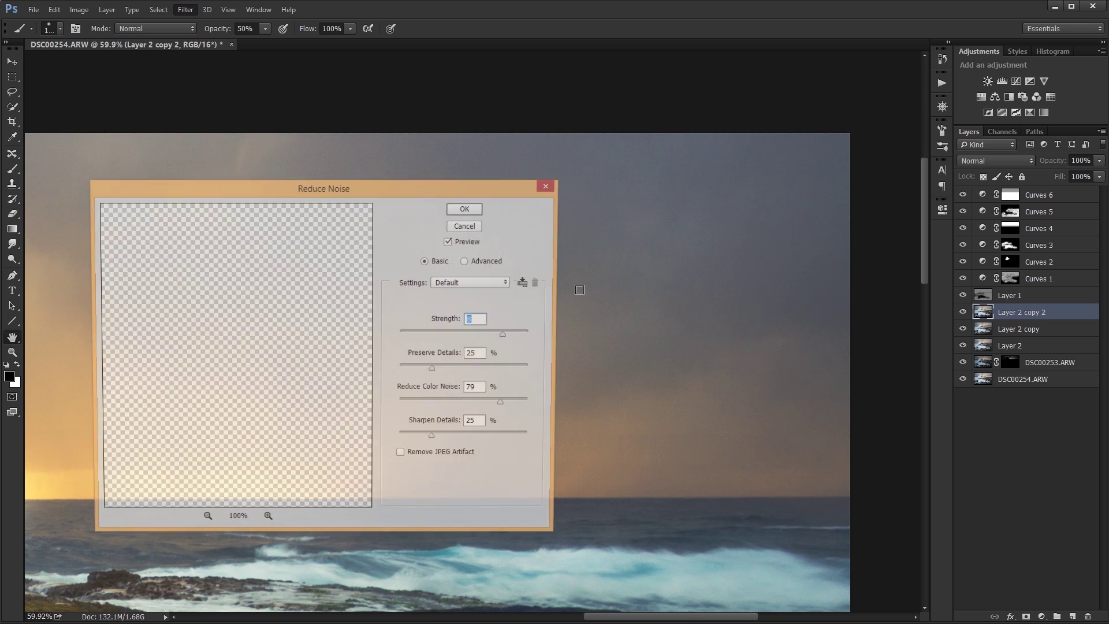
{"action": "left_click", "coordinate": [466, 209]}
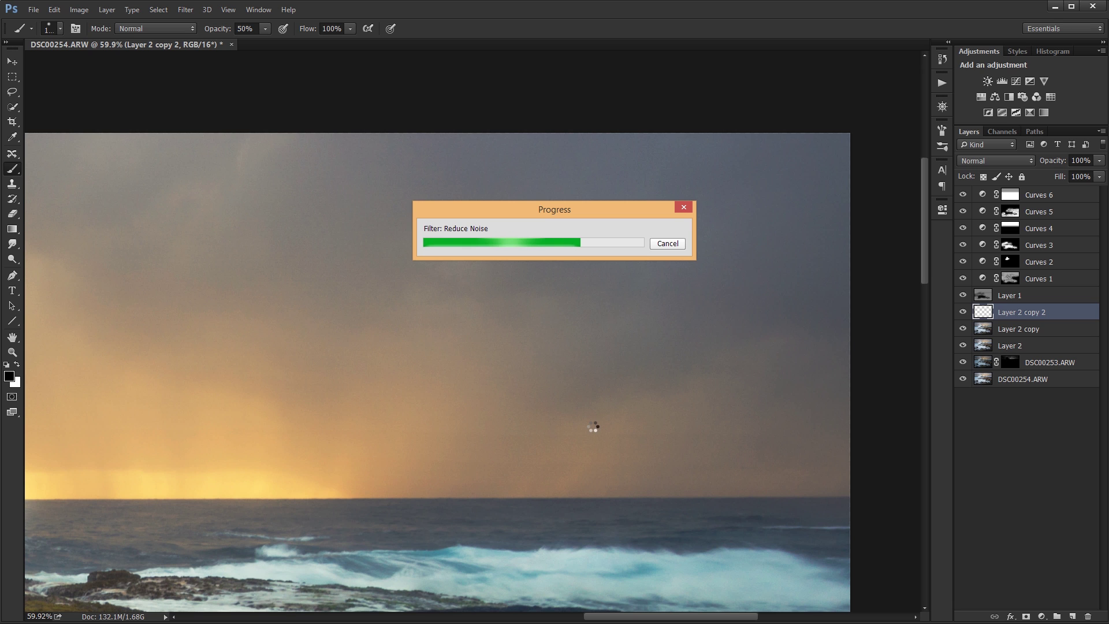
- Add a mask to Layer 2 copy 2 and draw a gradient that keeps the noise reduction in the sky and hides it below the horizon
{"action": "key", "text": "g"}
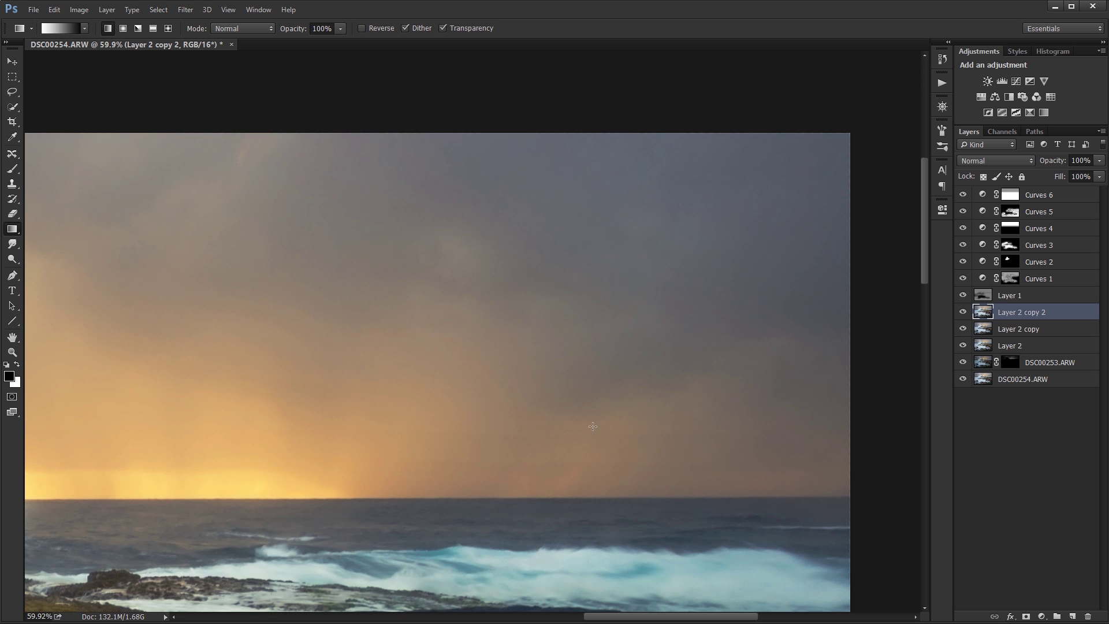
{"action": "scroll", "coordinate": [599, 461], "scroll_direction": "up", "scroll_amount": 3}
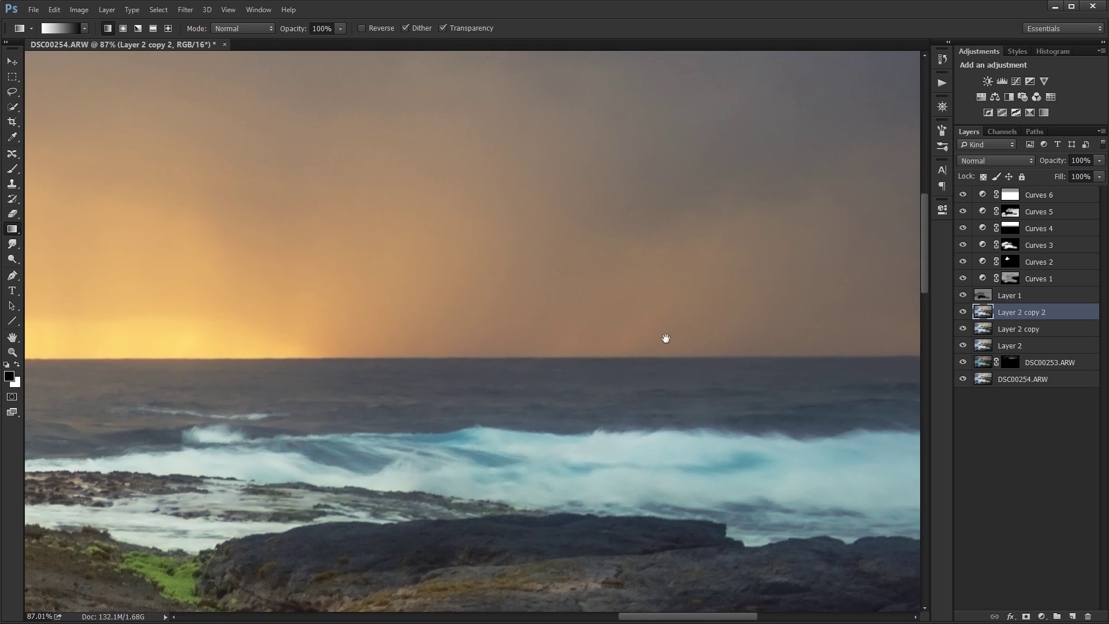
{"action": "left_click_drag", "start_coordinate": [663, 337], "coordinate": [684, 351]}
{"action": "left_click", "coordinate": [1026, 617]}
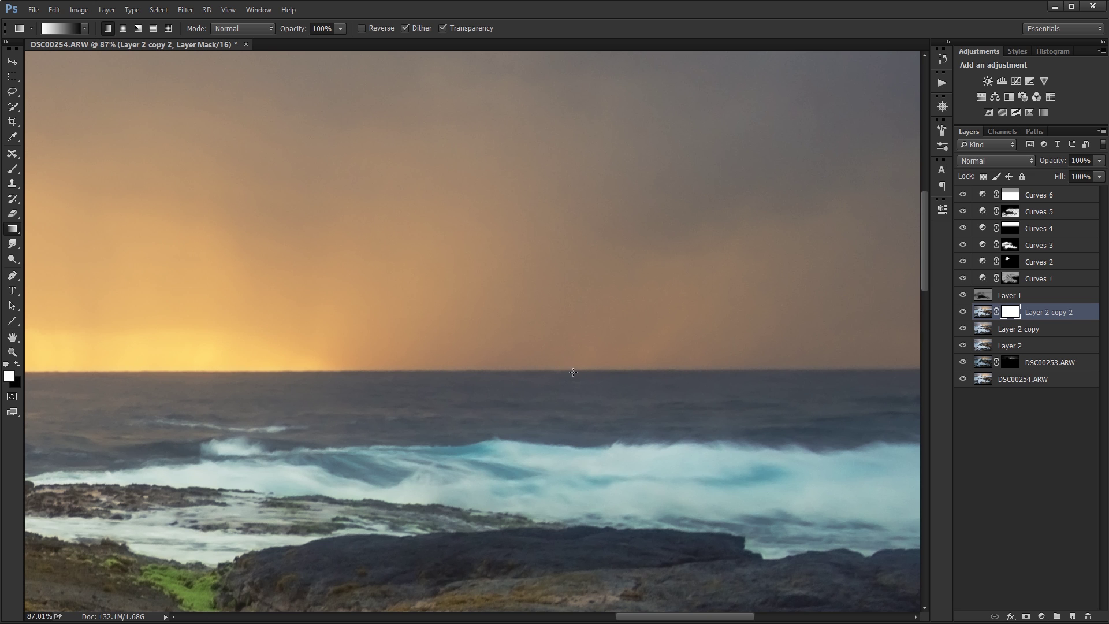
{"action": "key", "text": "ctrl+i"}
{"action": "left_click_drag", "start_coordinate": [692, 378], "coordinate": [398, 325]}
- Compare the sky, horizon and wave splash up close with and without the noise-reduced Layer 2 copy 2
{"action": "left_click", "coordinate": [962, 312]}
{"action": "left_click", "coordinate": [963, 312]}
{"action": "left_click", "coordinate": [963, 312]}
{"action": "left_click", "coordinate": [962, 312]}
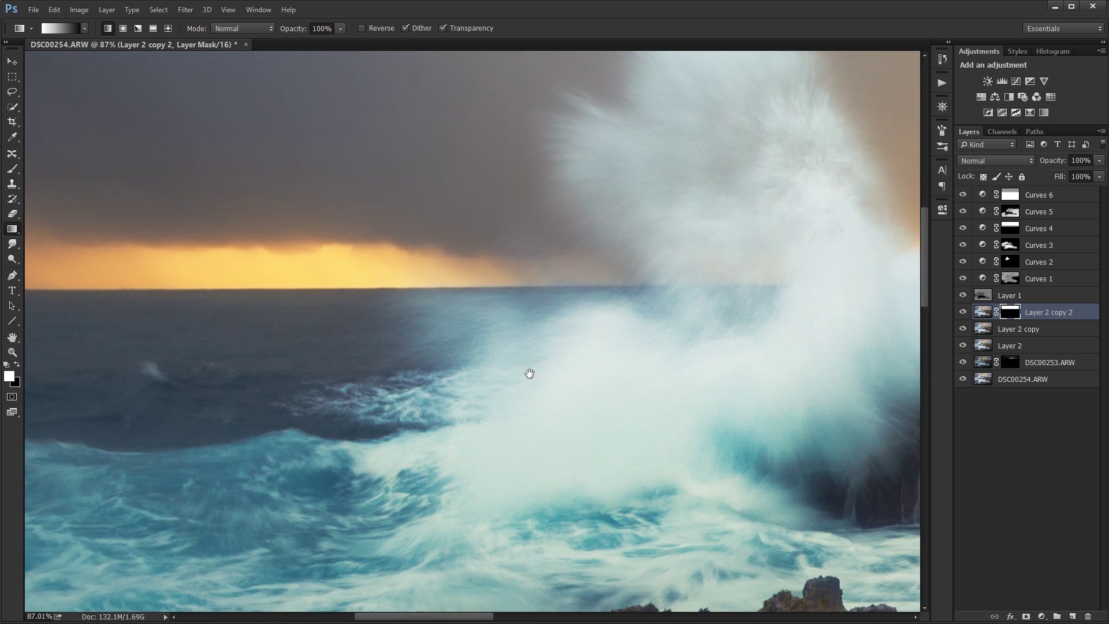
{"action": "left_click_drag", "start_coordinate": [412, 390], "coordinate": [222, 343]}
{"action": "left_click_drag", "start_coordinate": [574, 253], "coordinate": [573, 416]}
{"action": "left_click_drag", "start_coordinate": [464, 401], "coordinate": [920, 438]}
{"action": "left_click_drag", "start_coordinate": [288, 360], "coordinate": [110, 354]}
{"action": "left_click_drag", "start_coordinate": [879, 323], "coordinate": [482, 354]}
{"action": "left_click_drag", "start_coordinate": [362, 358], "coordinate": [733, 339]}
{"action": "left_click_drag", "start_coordinate": [633, 242], "coordinate": [159, 443]}
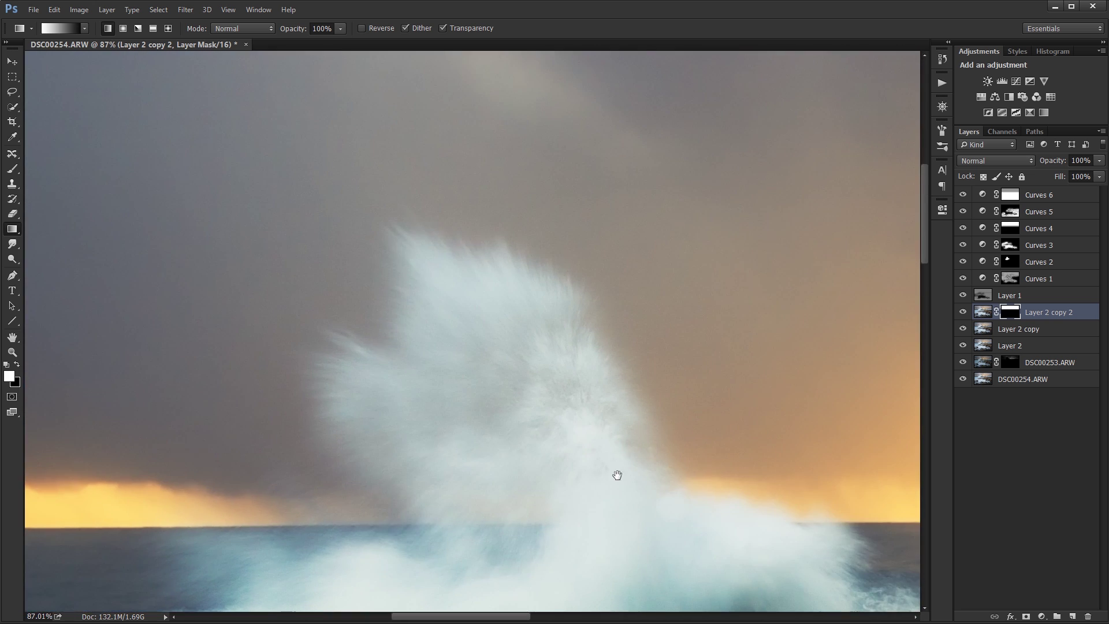
{"action": "left_click_drag", "start_coordinate": [597, 473], "coordinate": [151, 520]}
{"action": "left_click", "coordinate": [963, 312]}
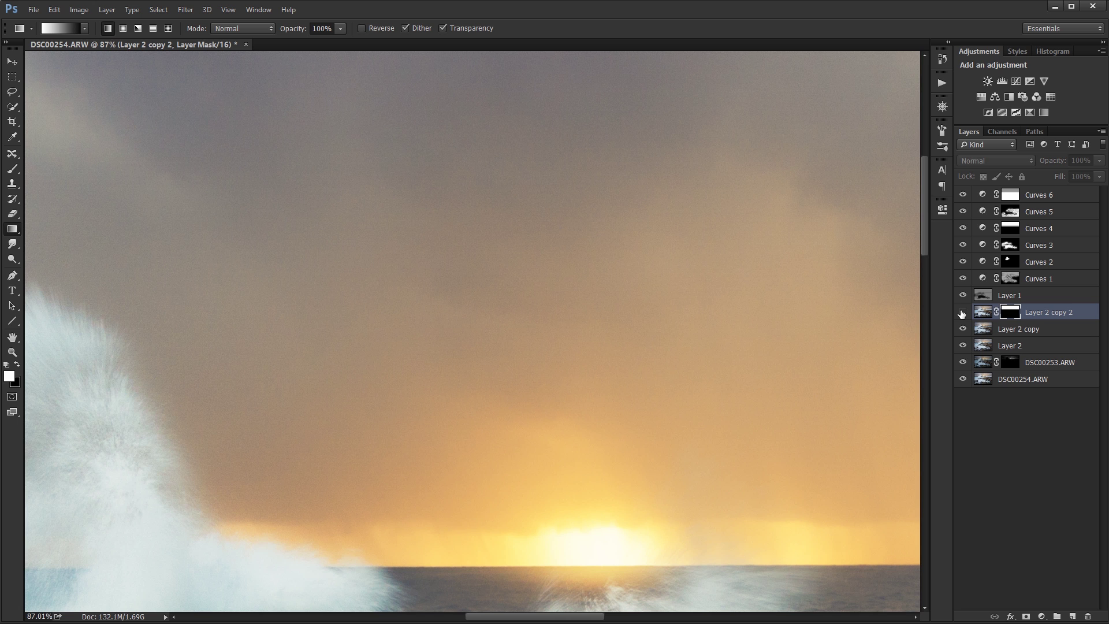
{"action": "left_click", "coordinate": [962, 313]}
{"action": "left_click_drag", "start_coordinate": [800, 254], "coordinate": [2, 307]}
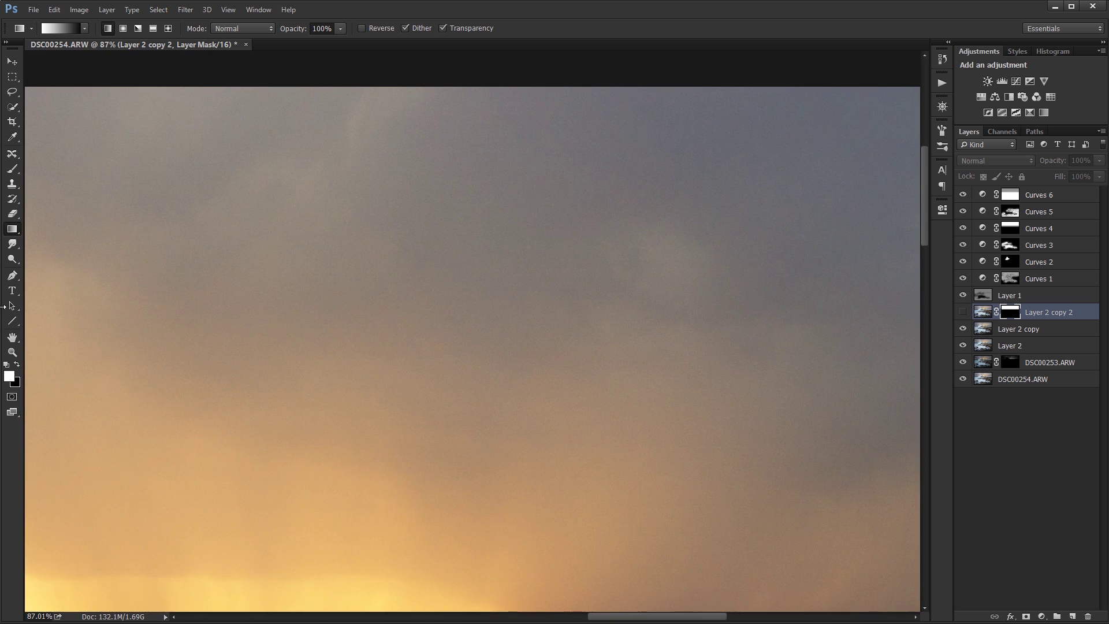
{"action": "left_click_drag", "start_coordinate": [704, 354], "coordinate": [342, 358]}
{"action": "left_click", "coordinate": [963, 313]}
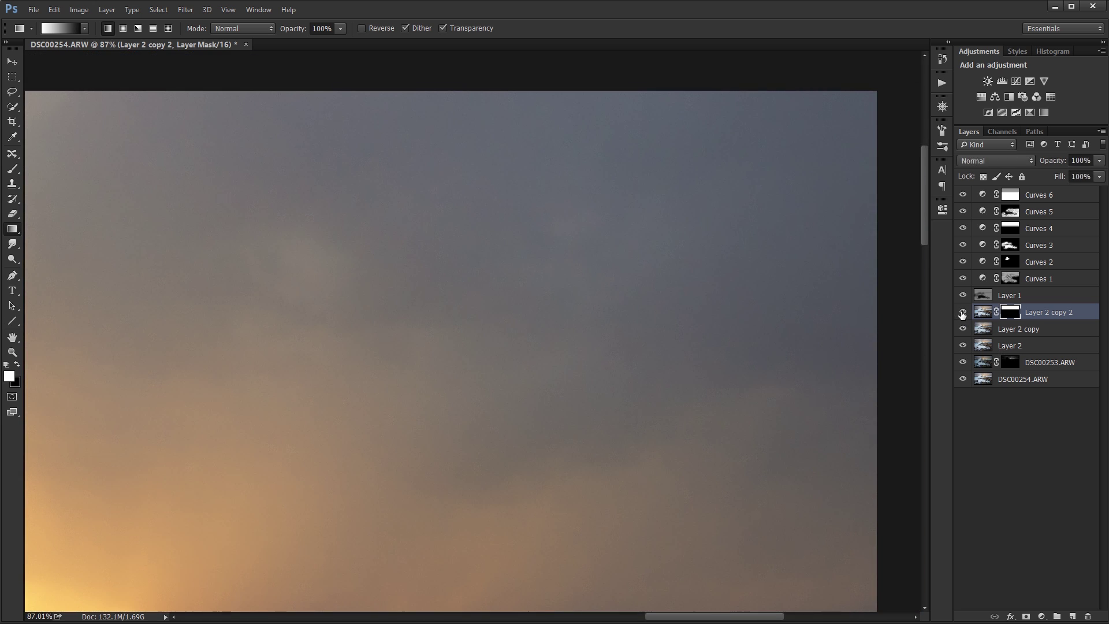
{"action": "left_click", "coordinate": [962, 312]}
{"action": "left_click", "coordinate": [962, 312]}
- Examine the detail of the waterfalls, cliff and dark rock shelf up close
{"action": "left_click_drag", "start_coordinate": [780, 416], "coordinate": [700, 129]}
{"action": "left_click_drag", "start_coordinate": [621, 294], "coordinate": [279, 142]}
{"action": "left_click_drag", "start_coordinate": [508, 438], "coordinate": [1006, 313]}
{"action": "left_click_drag", "start_coordinate": [461, 383], "coordinate": [859, 380]}
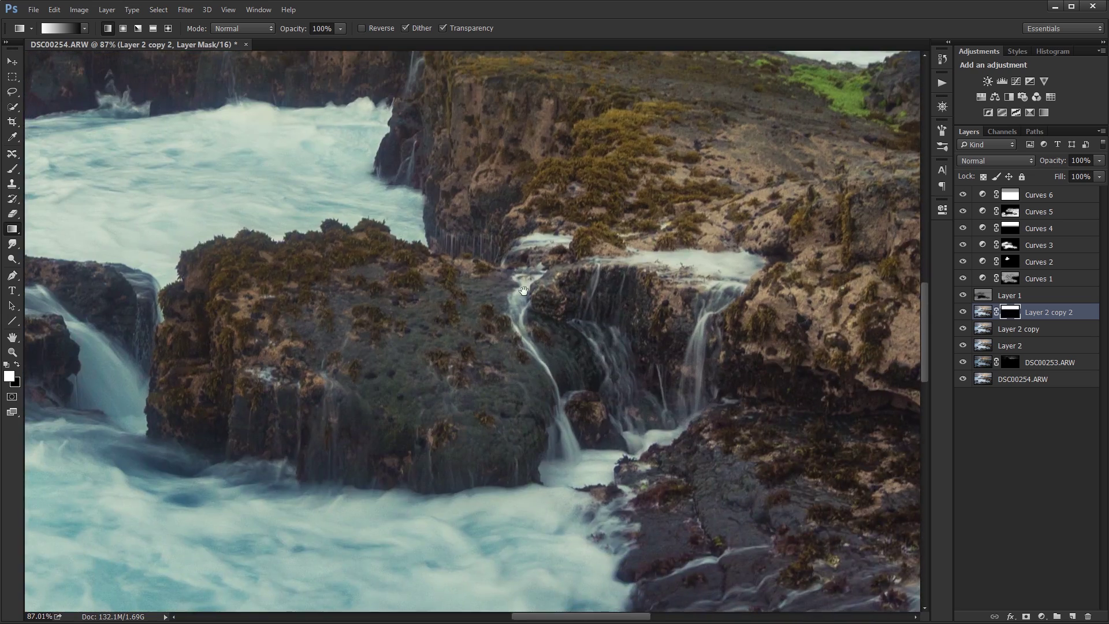
{"action": "left_click_drag", "start_coordinate": [493, 283], "coordinate": [743, 378]}
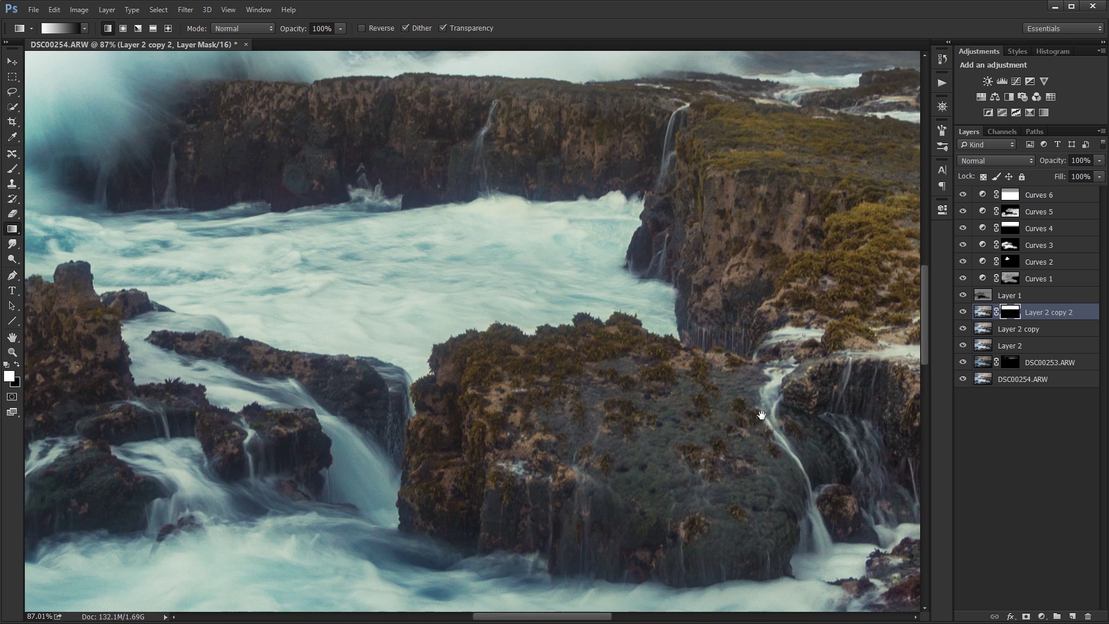
{"action": "left_click_drag", "start_coordinate": [763, 415], "coordinate": [255, 427]}
{"action": "left_click_drag", "start_coordinate": [678, 466], "coordinate": [61, 435]}
{"action": "left_click_drag", "start_coordinate": [480, 420], "coordinate": [299, 425]}
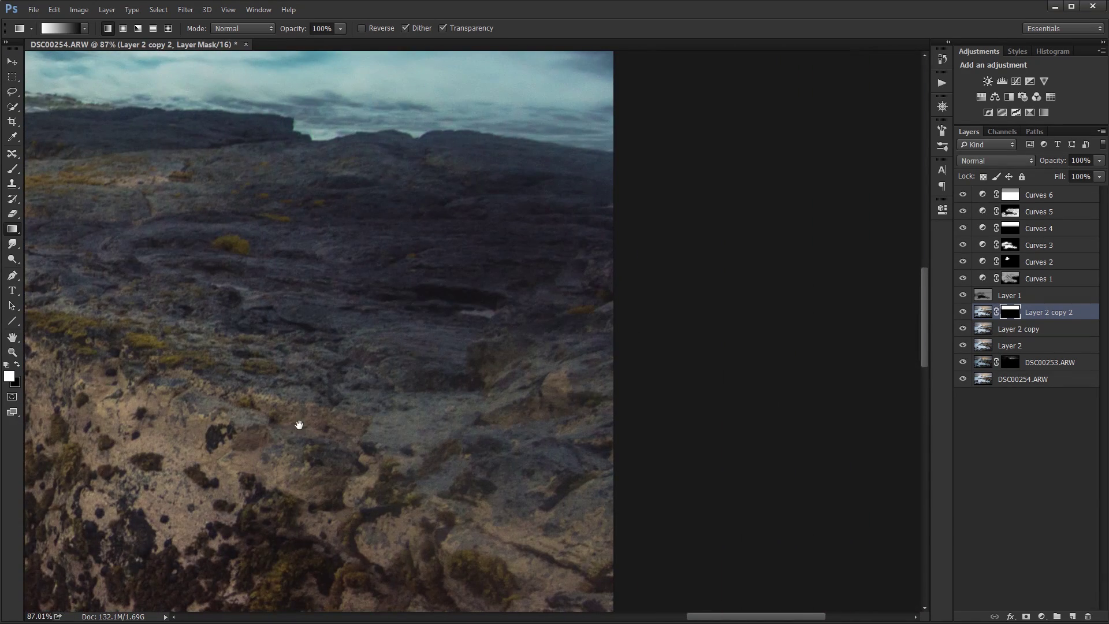
{"action": "left_click_drag", "start_coordinate": [507, 371], "coordinate": [562, 334]}
- Sharpen Layer 2 copy with Unsharp Mask at an amount of 100% and a radius of 2 pixels
{"action": "left_click", "coordinate": [1030, 331]}
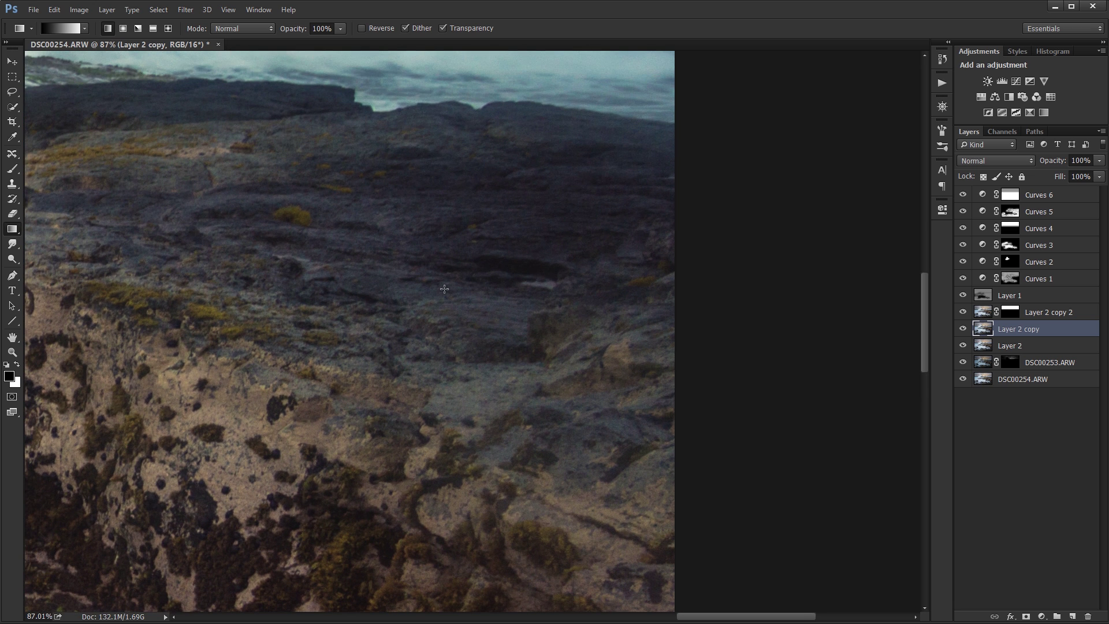
{"action": "key", "text": "h"}
{"action": "key", "text": "ctrl+alt+f"}
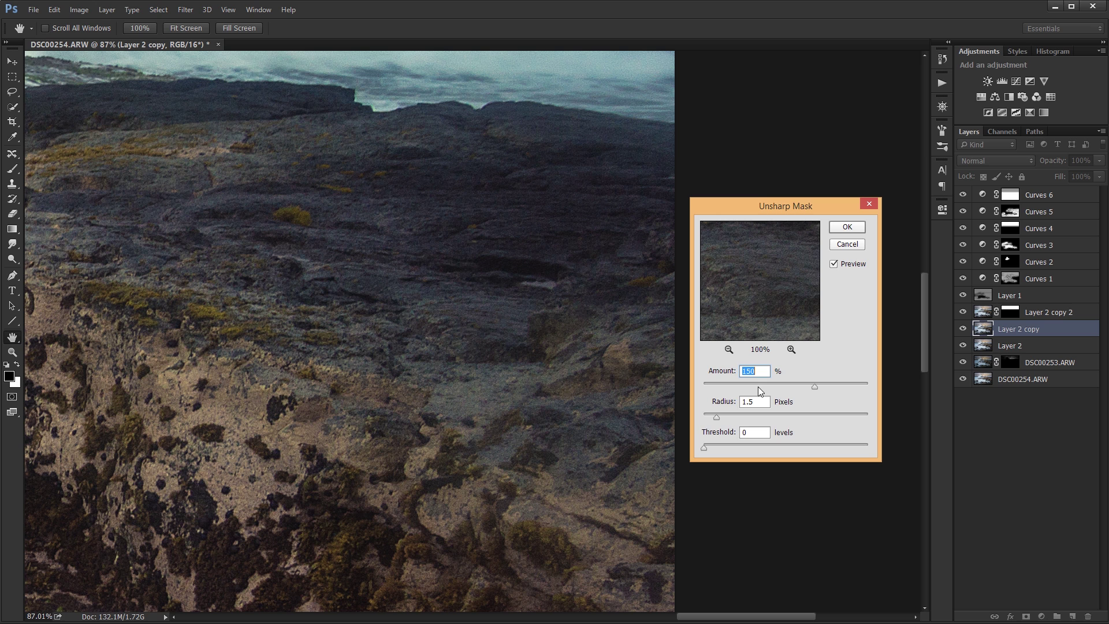
{"action": "left_click_drag", "start_coordinate": [760, 401], "coordinate": [740, 404]}
{"action": "type", "text": "2"}
{"action": "left_click", "coordinate": [725, 374]}
{"action": "type", "text": "100"}
{"action": "left_click", "coordinate": [847, 227]}
- Examine the sharpened rocks and moss, both up close and in the whole image
{"action": "key", "text": "g"}
{"action": "scroll", "coordinate": [579, 278], "scroll_direction": "down", "scroll_amount": 4}
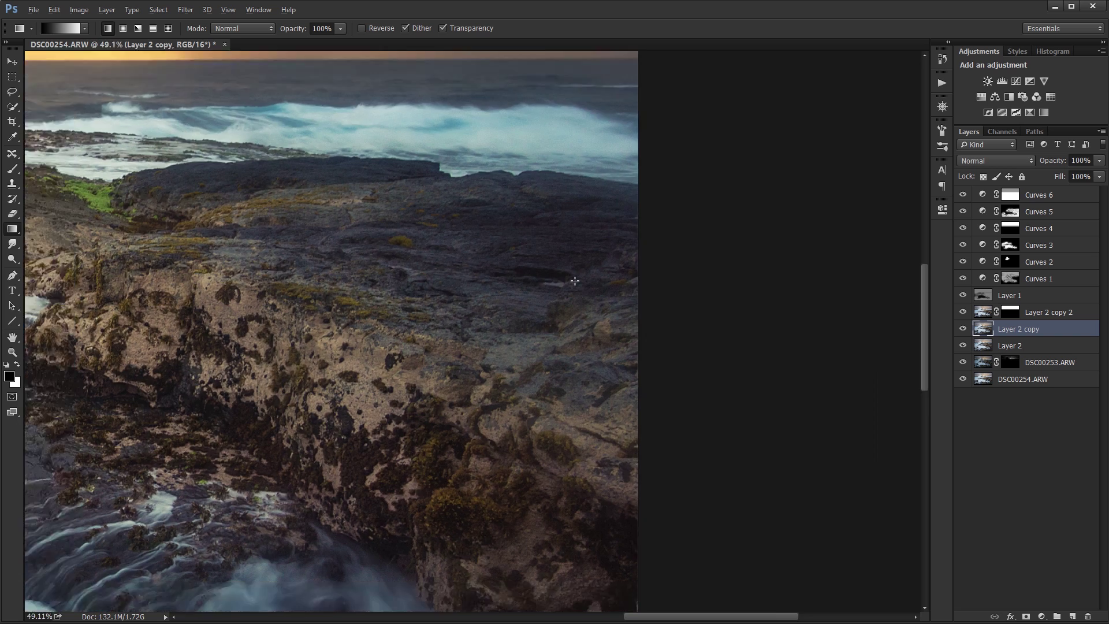
{"action": "scroll", "coordinate": [579, 277], "scroll_direction": "down", "scroll_amount": 1}
{"action": "key", "text": "alt"}
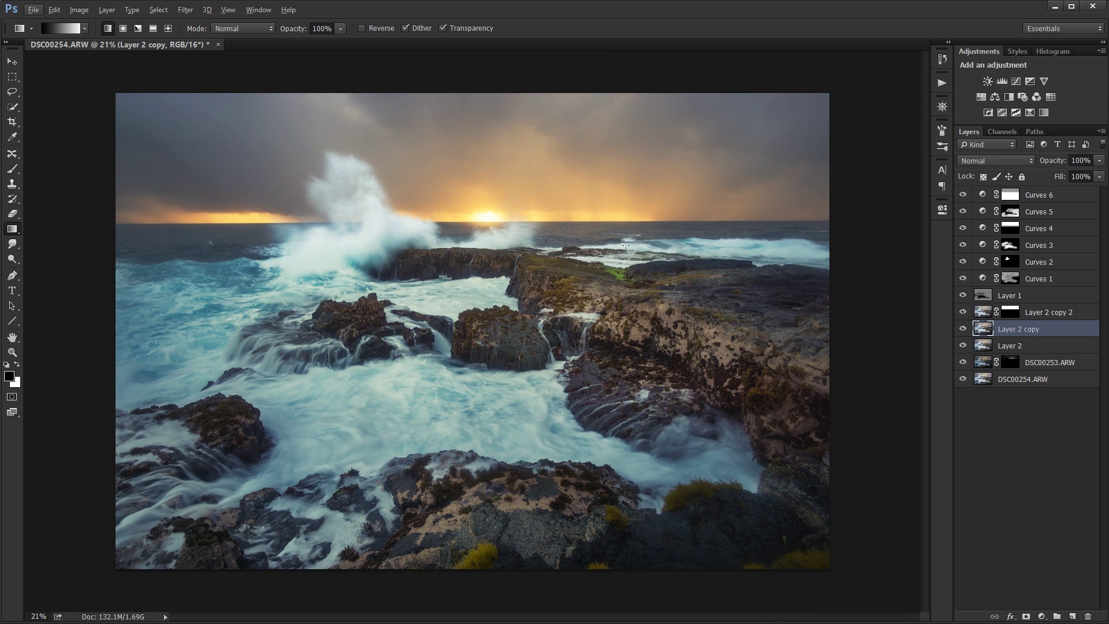
{"action": "scroll", "coordinate": [549, 265], "scroll_direction": "up", "scroll_amount": 5}
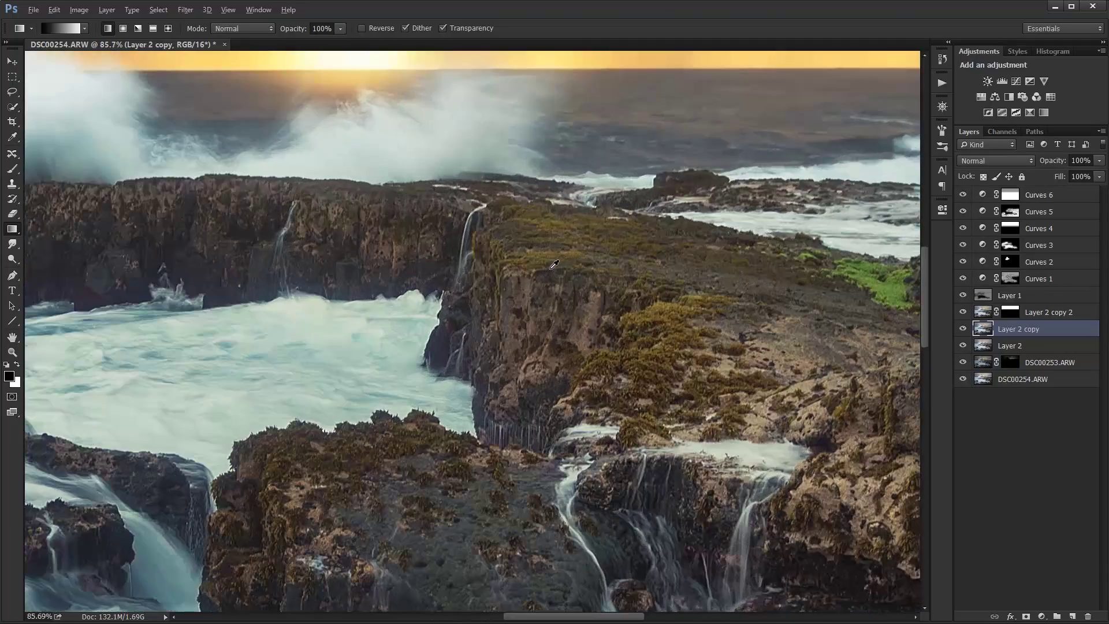
{"action": "left_click_drag", "start_coordinate": [688, 421], "coordinate": [428, 386]}
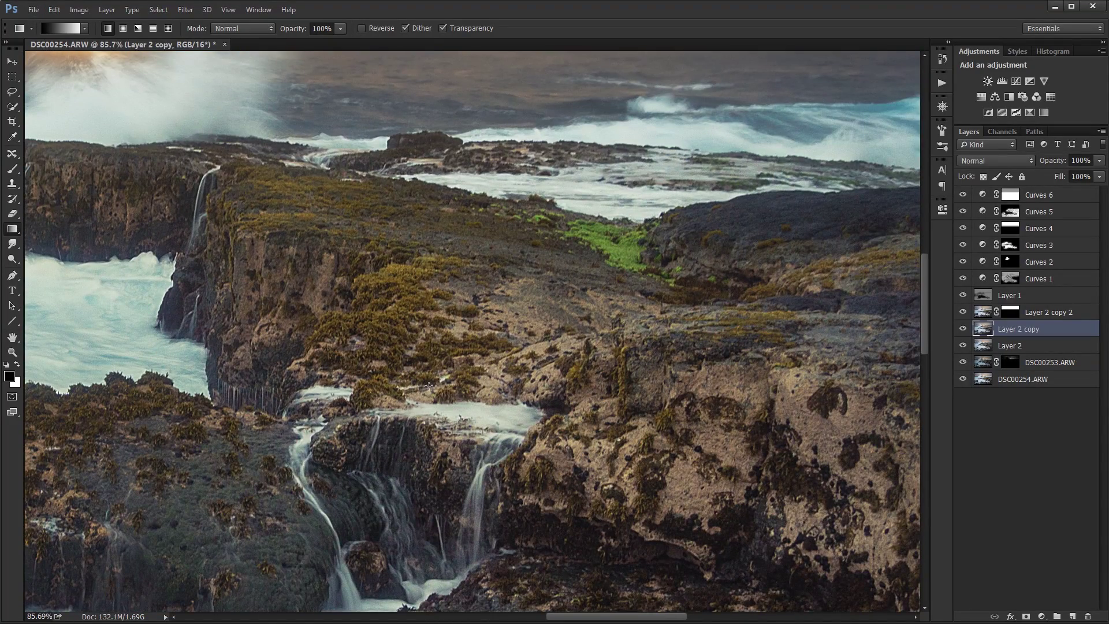
{"action": "key", "text": "ctrl+0"}
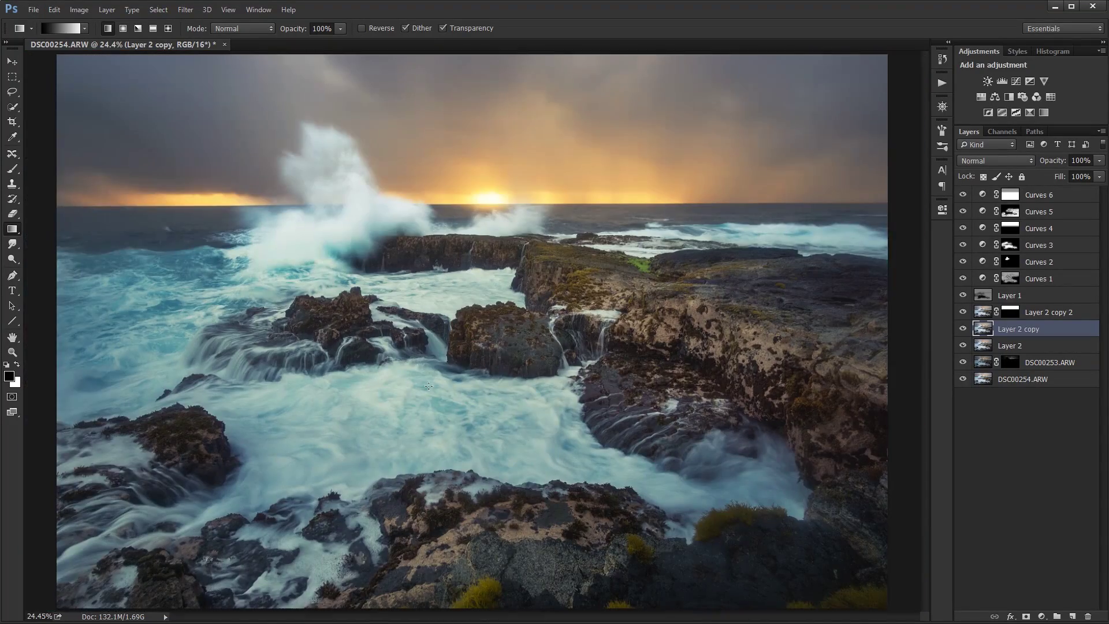
- Create a new layer above Layer 2 copy, fill the area outside a large elliptical selection with black, and deselect
{"action": "left_click", "coordinate": [1073, 617]}
{"action": "left_click", "coordinate": [22, 79]}
{"action": "left_click", "coordinate": [83, 86]}
{"action": "left_click_drag", "start_coordinate": [142, 124], "coordinate": [833, 571]}
{"action": "key", "text": "ctrl+shift+i"}
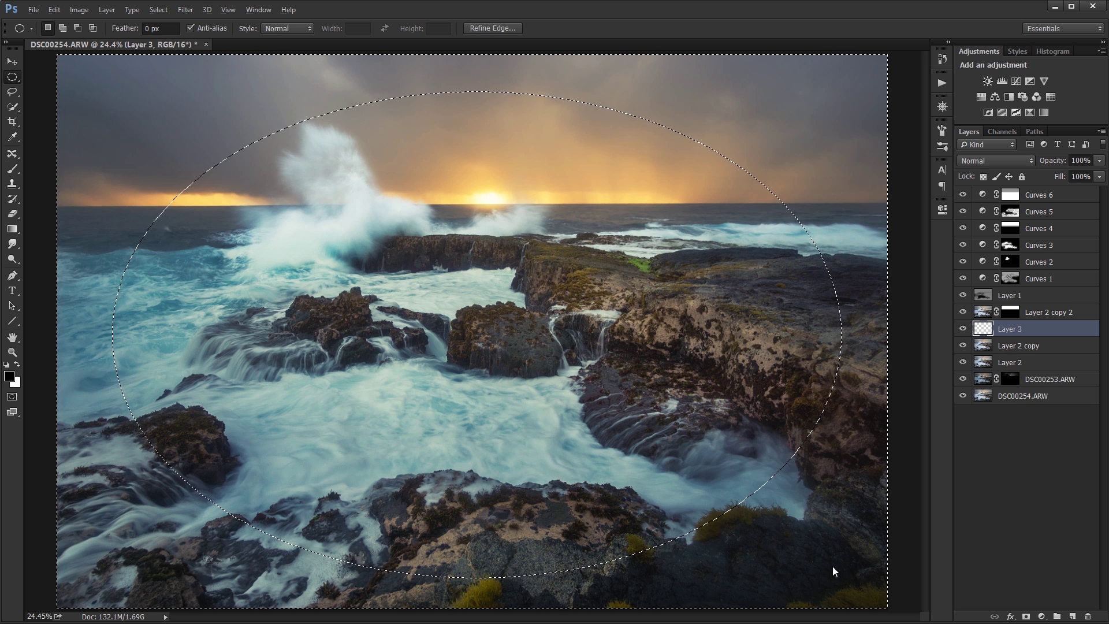
{"action": "key", "text": "alt+BackSpace"}
{"action": "key", "text": "ctrl+d"}
- Soften the black vignette layer with a Gaussian Blur of 316.2 pixels
{"action": "left_click", "coordinate": [186, 9]}
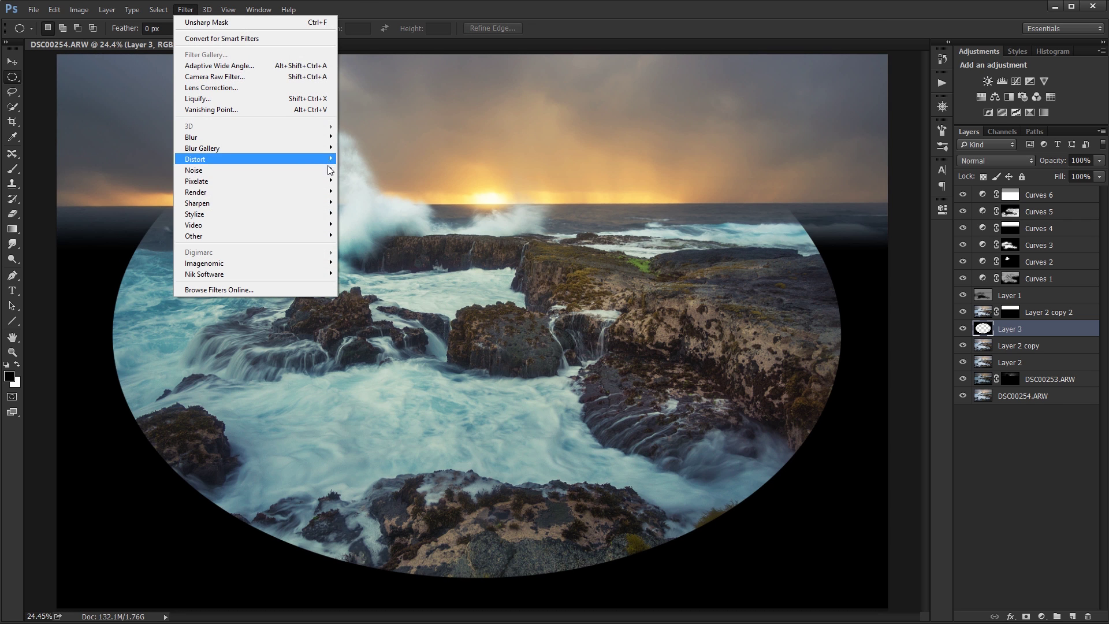
{"action": "mouse_move", "coordinate": [312, 141]}
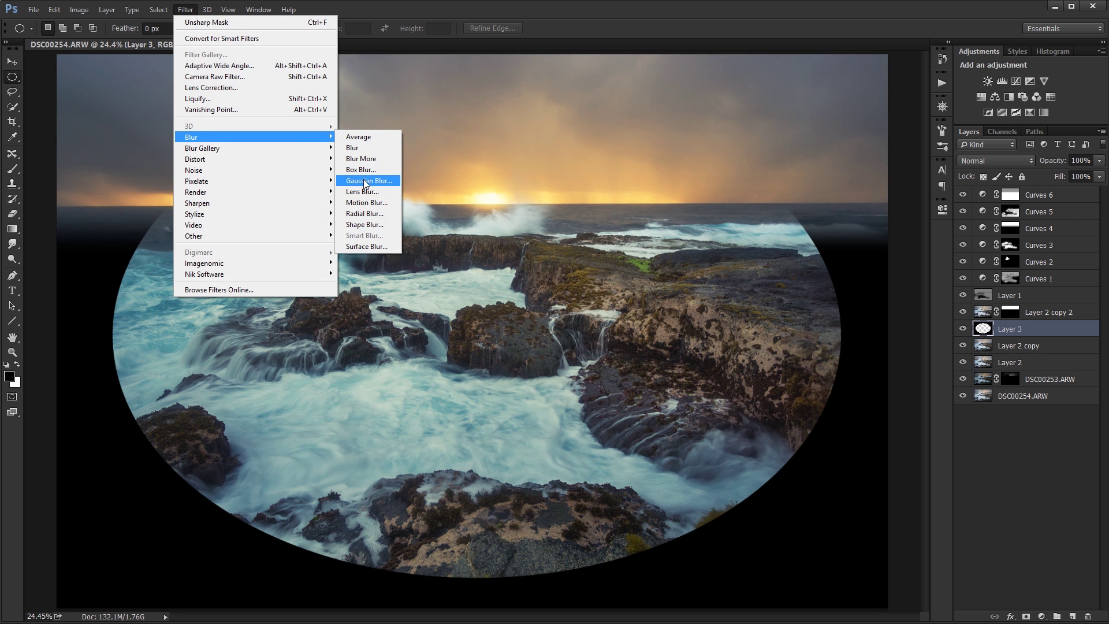
{"action": "left_click", "coordinate": [361, 181]}
{"action": "left_click_drag", "start_coordinate": [658, 353], "coordinate": [696, 356]}
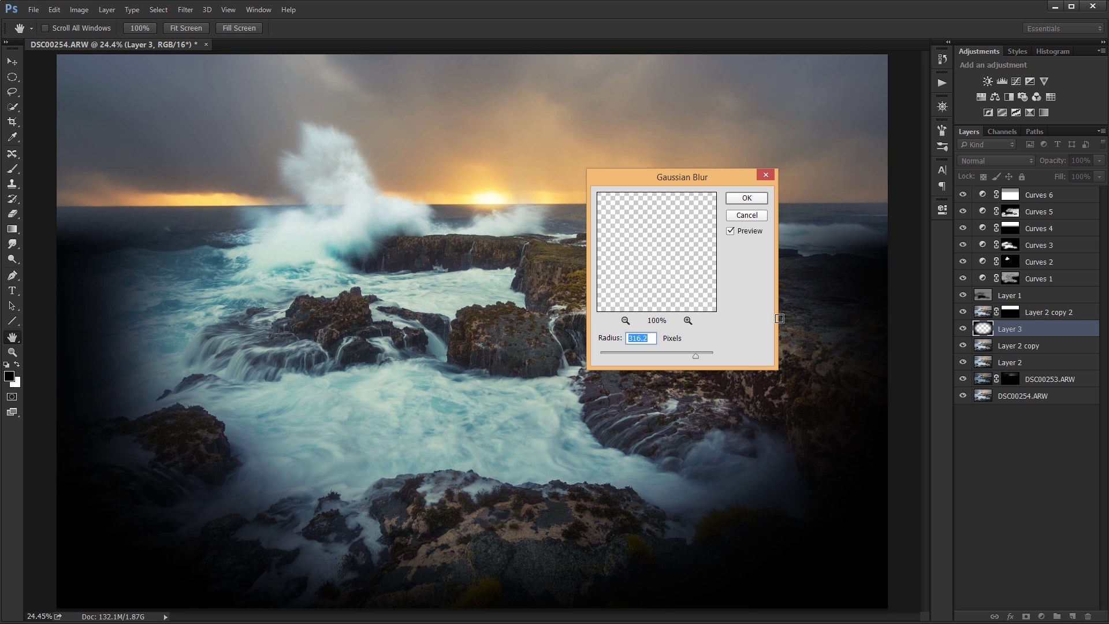
{"action": "left_click", "coordinate": [749, 198]}
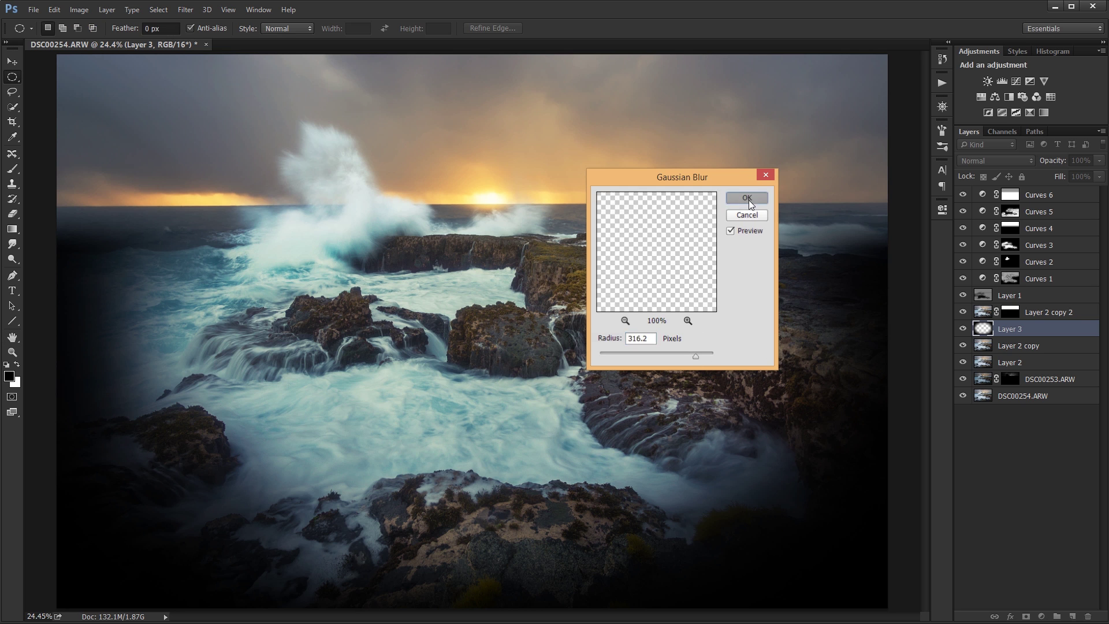
- Hide the blurred black Layer 3, load its transparency as a selection, and add a layer mask to Layer 2 copy from it
{"action": "left_click", "coordinate": [963, 329]}
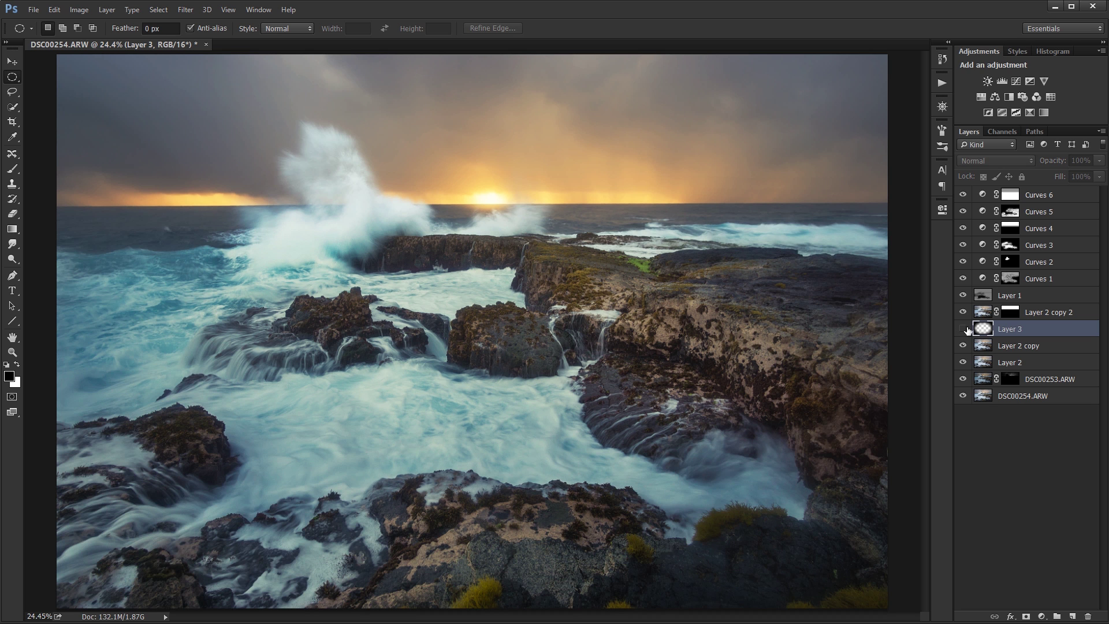
{"action": "left_click", "coordinate": [984, 329], "text": "ctrl"}
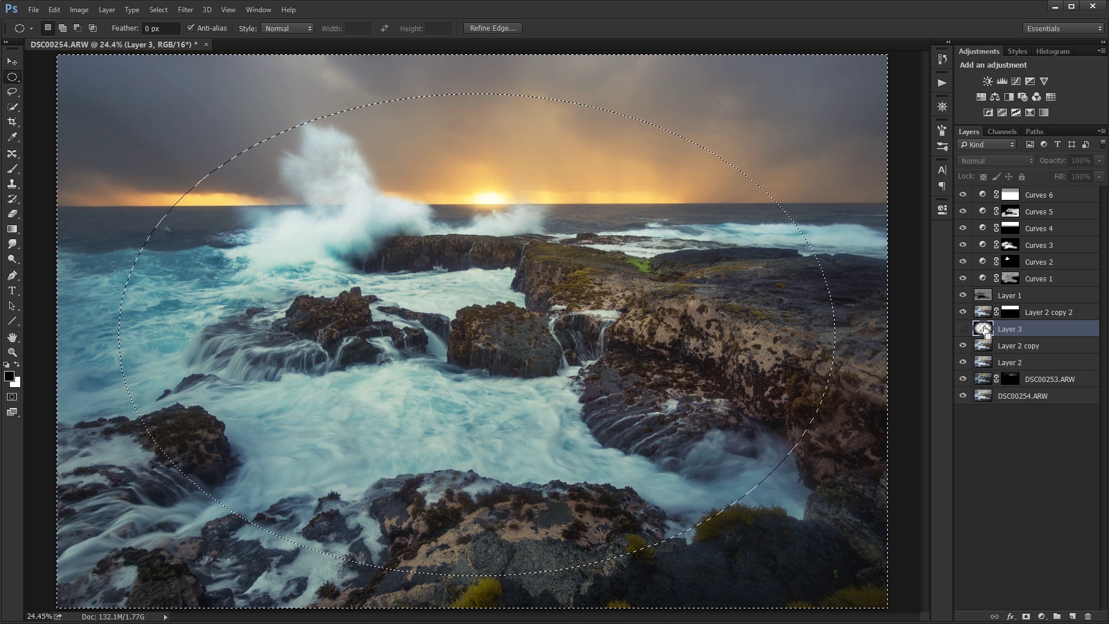
{"action": "left_click", "coordinate": [1016, 345]}
{"action": "left_click", "coordinate": [1026, 616]}
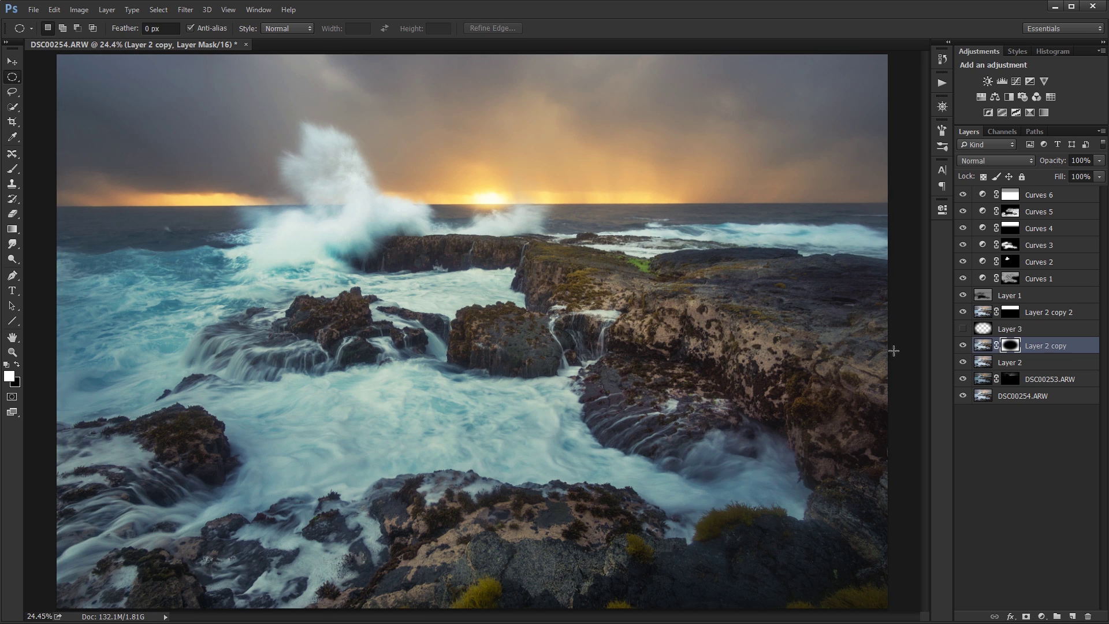
- Examine the masked sharpening of Layer 2 copy on the cliff rocks, the layer mask itself, and the whole image
{"action": "scroll", "coordinate": [529, 356], "scroll_direction": "up", "scroll_amount": 5}
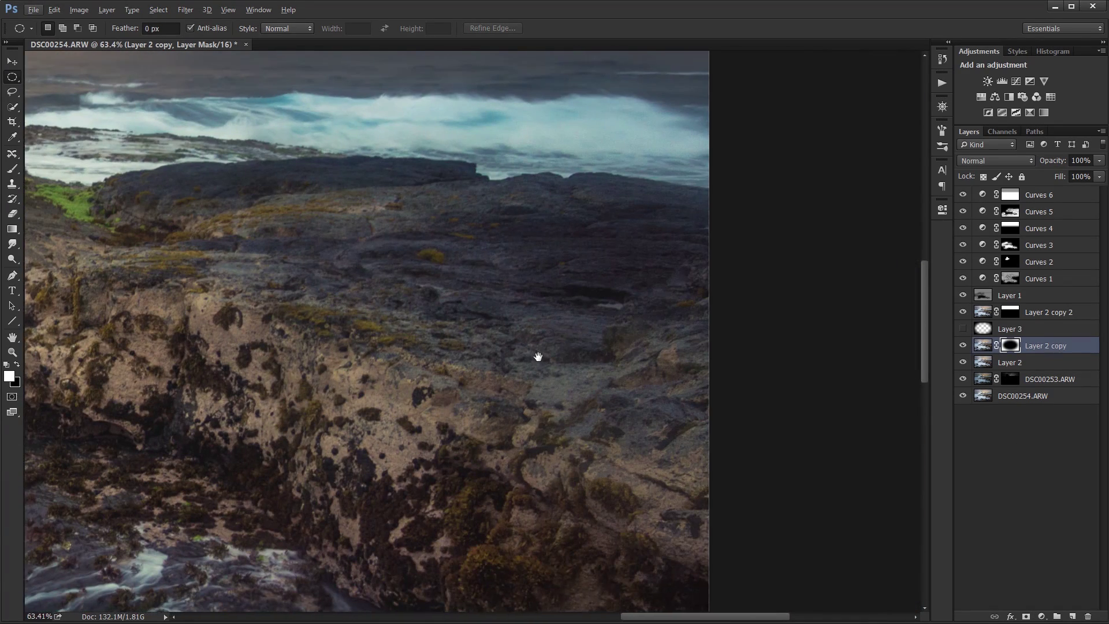
{"action": "left_click_drag", "start_coordinate": [537, 356], "coordinate": [631, 340]}
{"action": "left_click", "coordinate": [963, 347]}
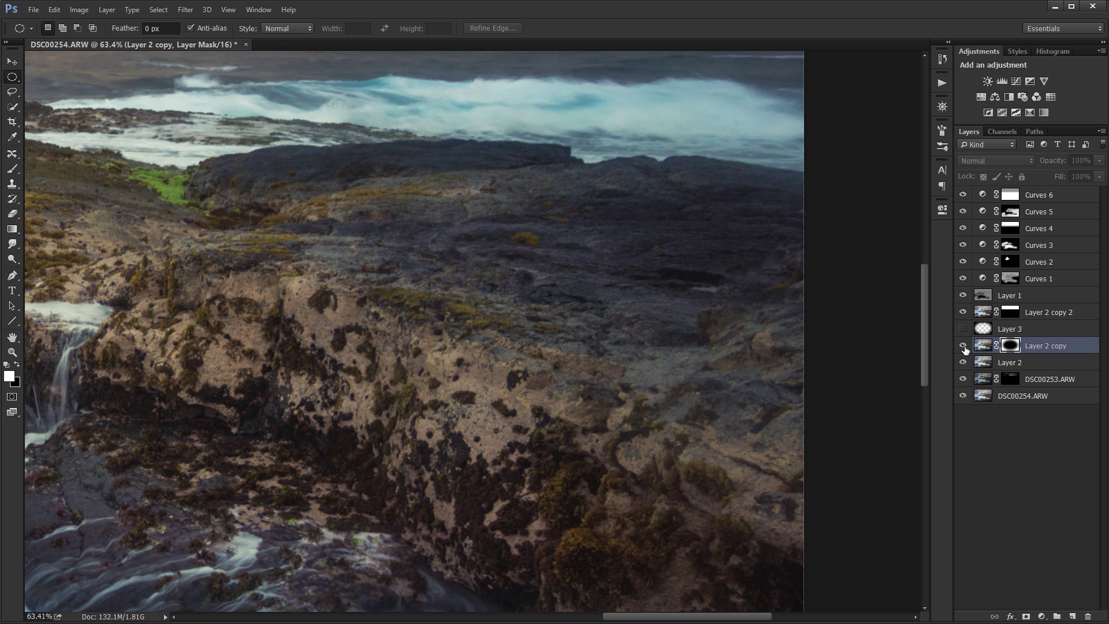
{"action": "scroll", "coordinate": [771, 361], "scroll_direction": "up", "scroll_amount": 2}
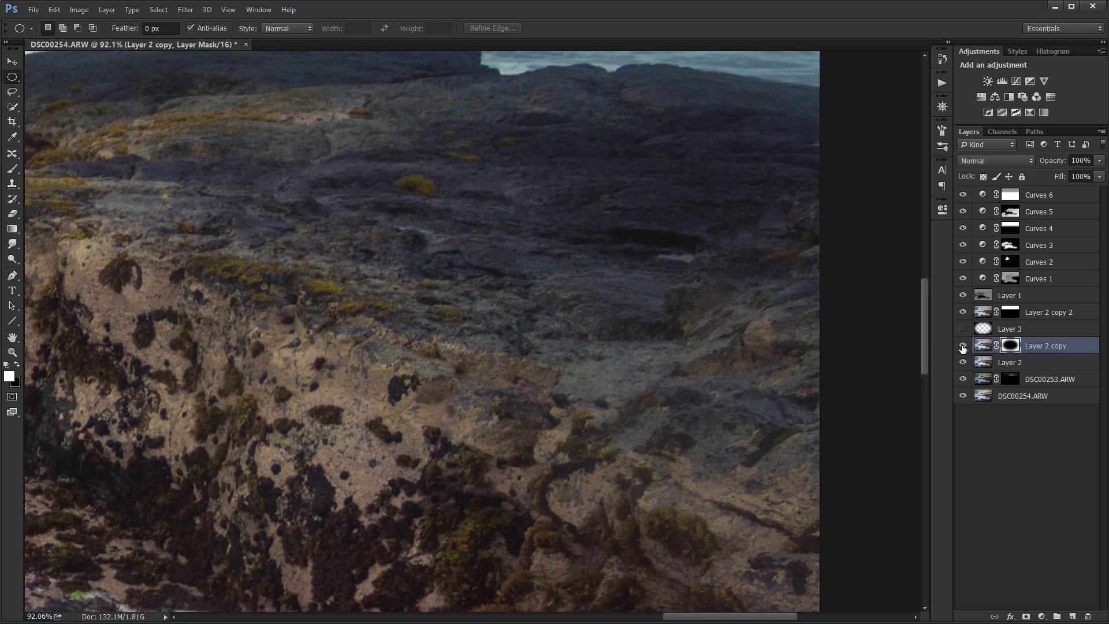
{"action": "left_click", "coordinate": [1010, 346], "text": "alt"}
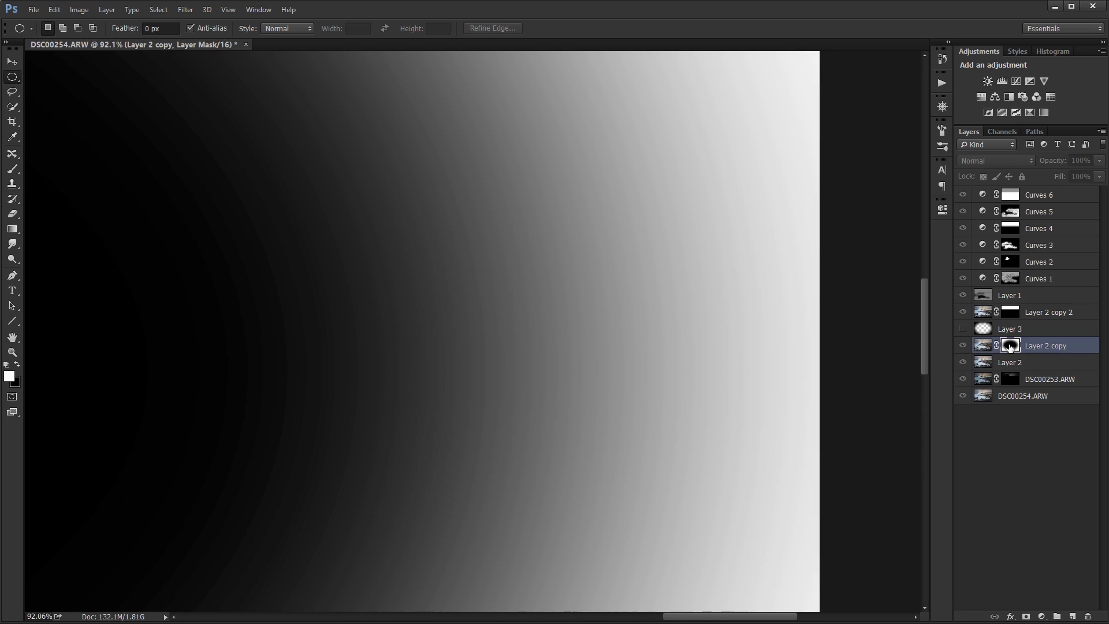
{"action": "left_click", "coordinate": [1009, 346], "text": "alt"}
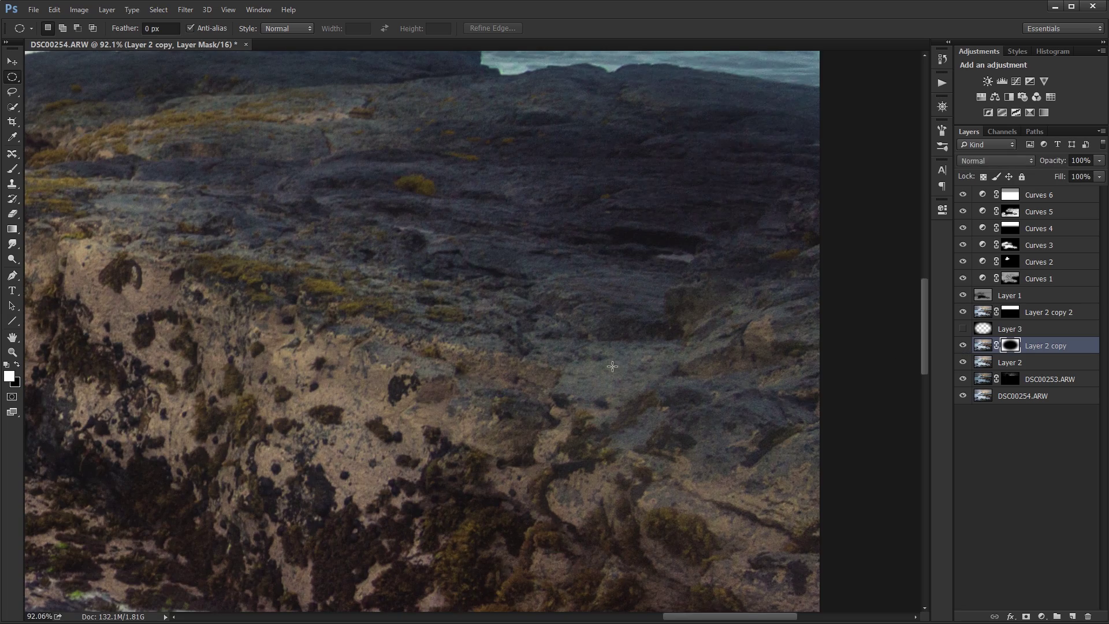
{"action": "key", "text": "ctrl+0"}
{"action": "scroll", "coordinate": [613, 366], "scroll_direction": "down", "scroll_amount": 2}
{"action": "scroll", "coordinate": [615, 392], "scroll_direction": "up", "scroll_amount": 2}
{"action": "scroll", "coordinate": [618, 416], "scroll_direction": "up", "scroll_amount": 2}
{"action": "scroll", "coordinate": [623, 451], "scroll_direction": "down", "scroll_amount": 3}
{"action": "scroll", "coordinate": [622, 450], "scroll_direction": "down", "scroll_amount": 2}
{"action": "scroll", "coordinate": [622, 450], "scroll_direction": "up", "scroll_amount": 1}
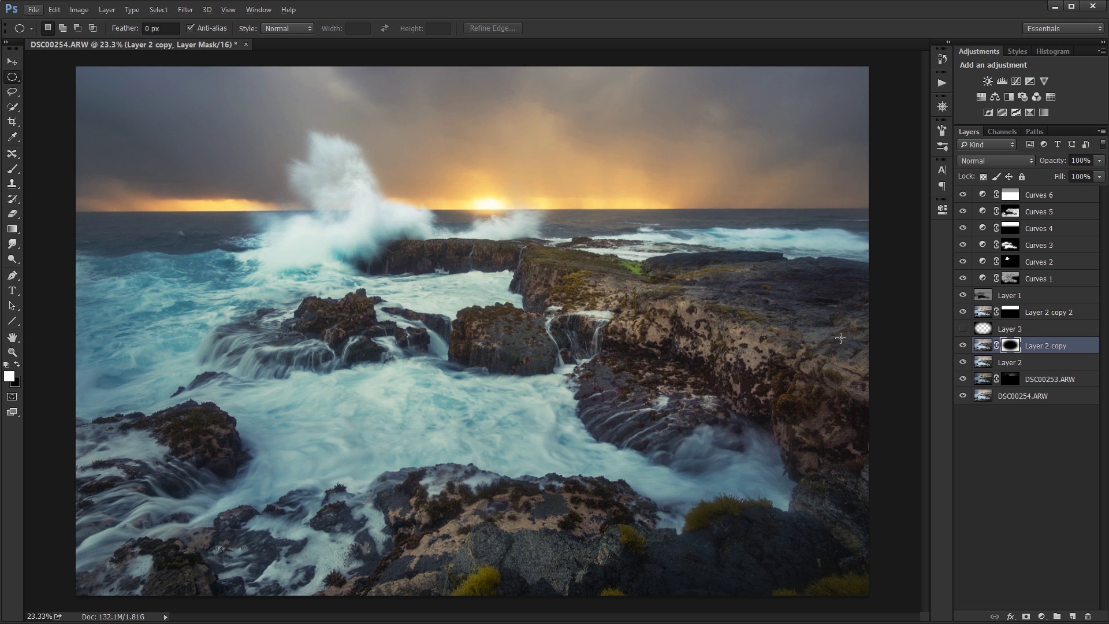